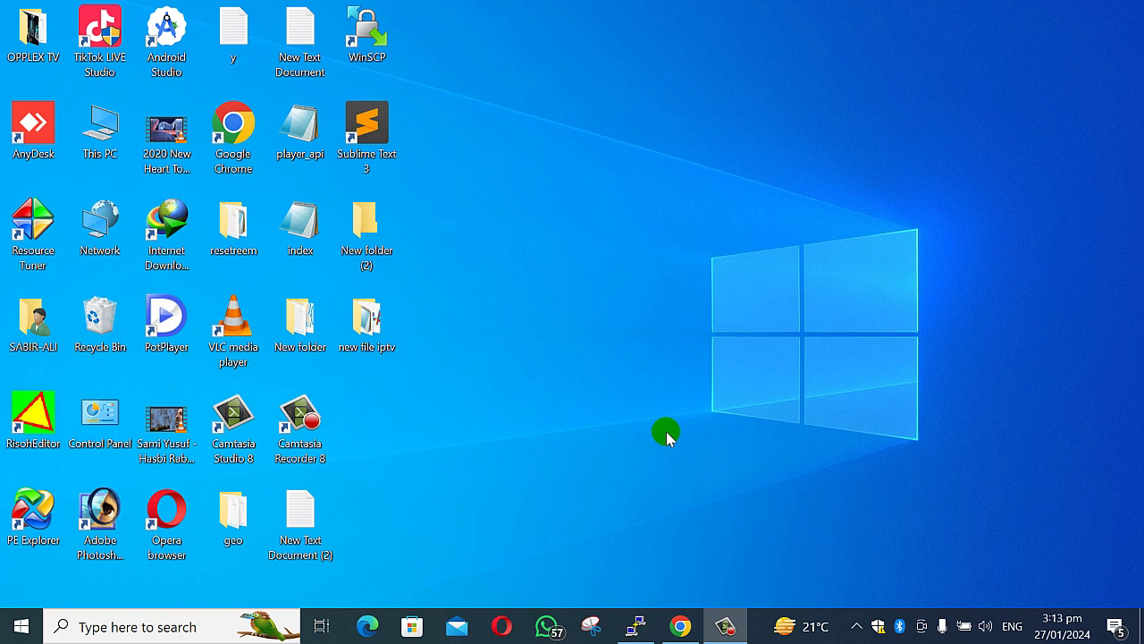
- Refresh the Windows desktop several times from its right-click menu
right_click(646, 360)
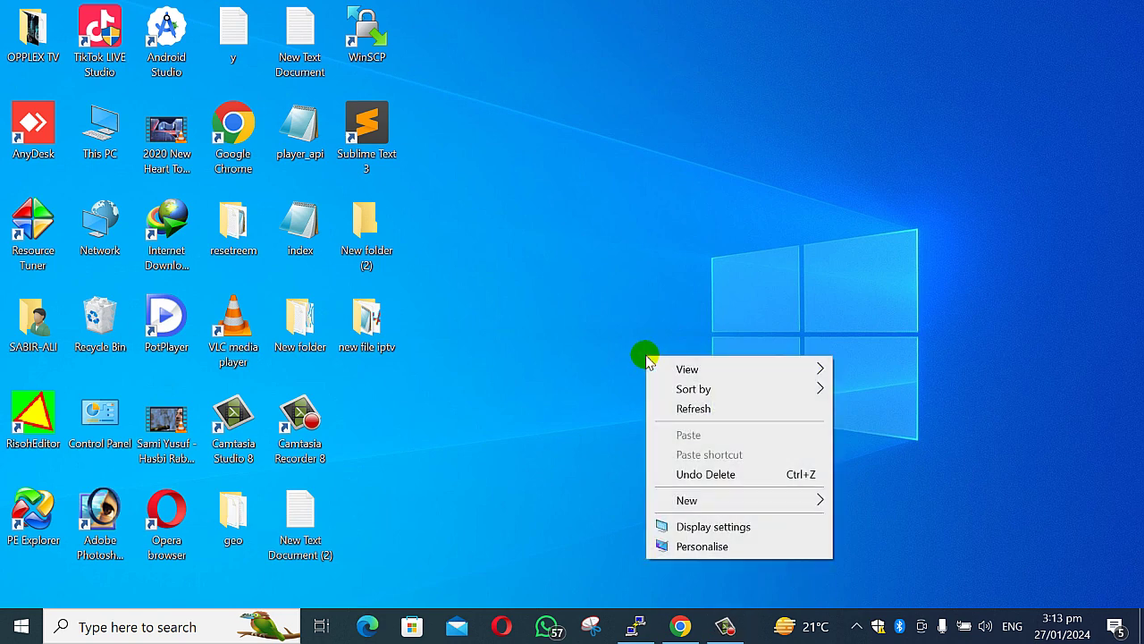
click(681, 412)
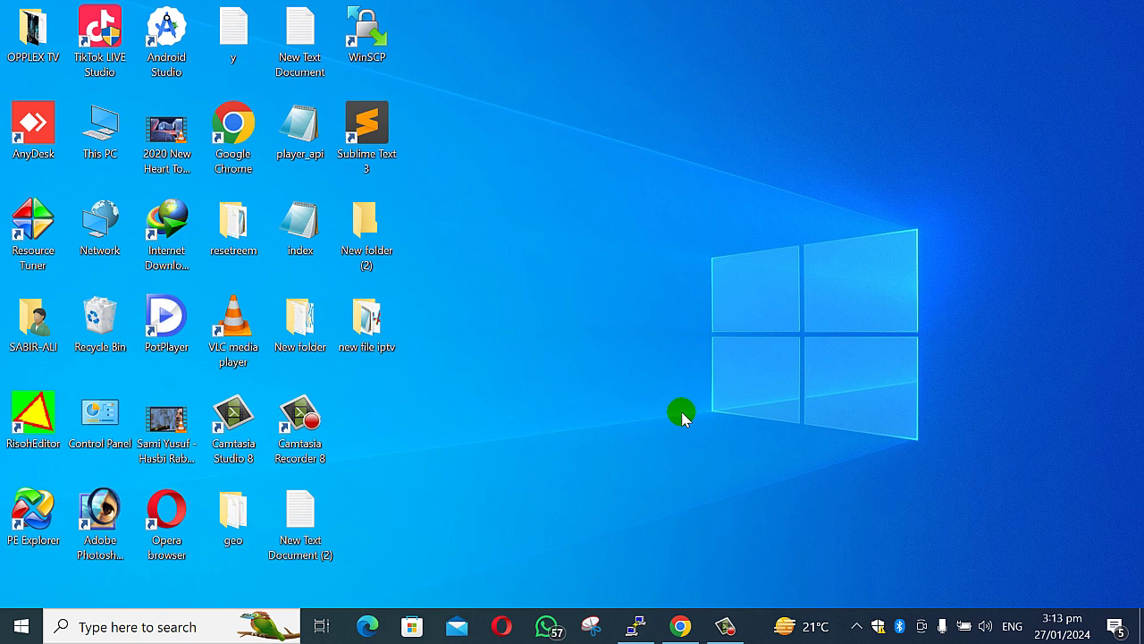
right_click(681, 417)
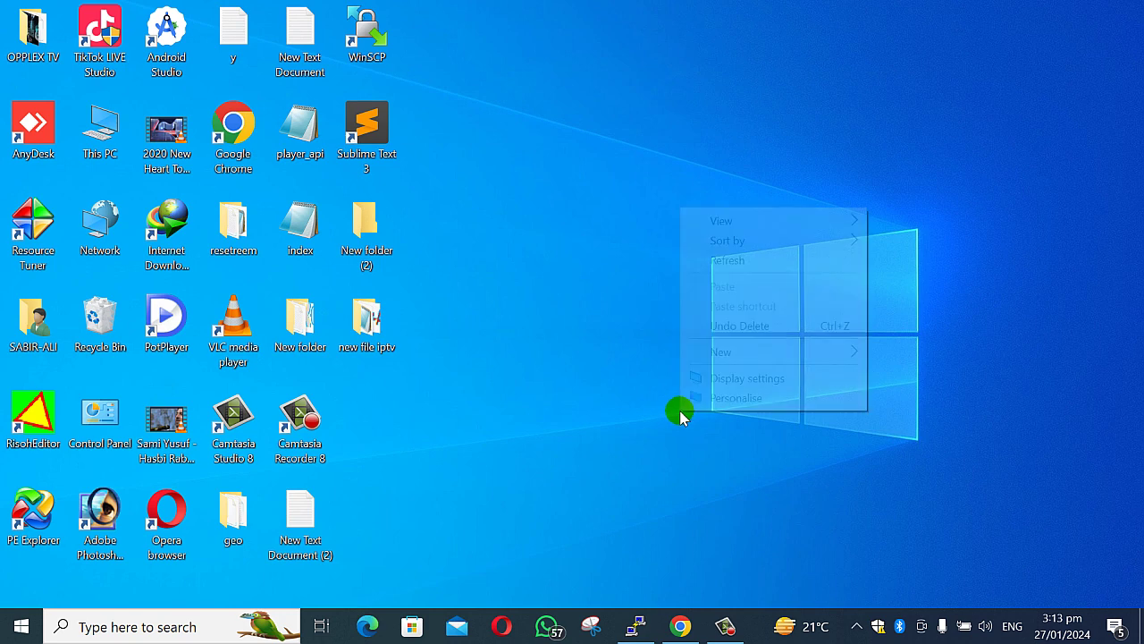
click(723, 262)
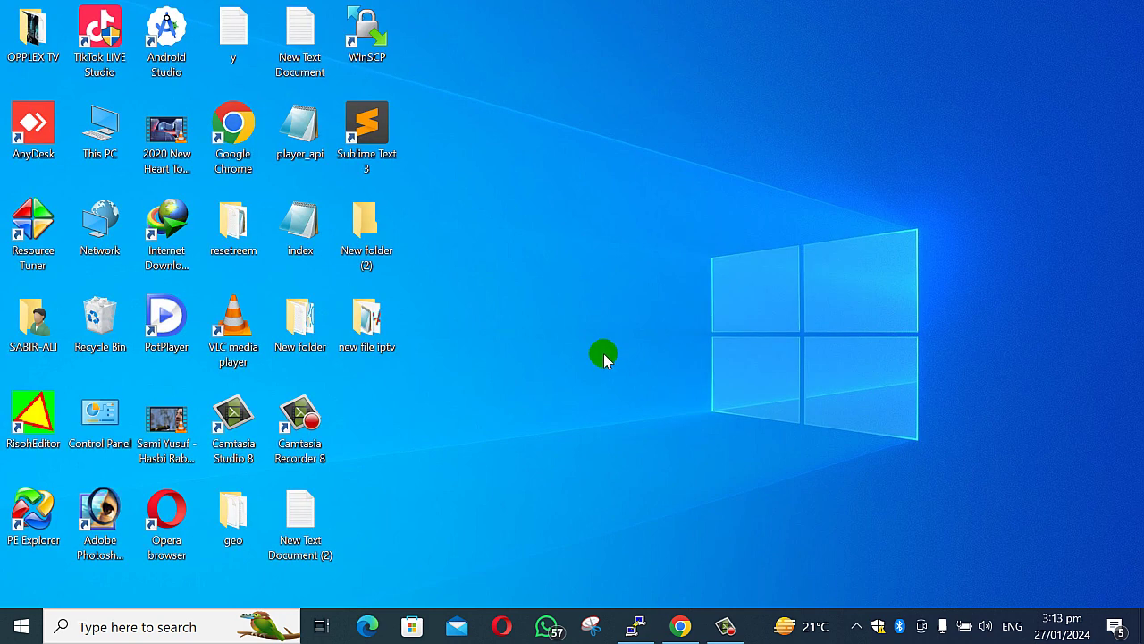
right_click(489, 473)
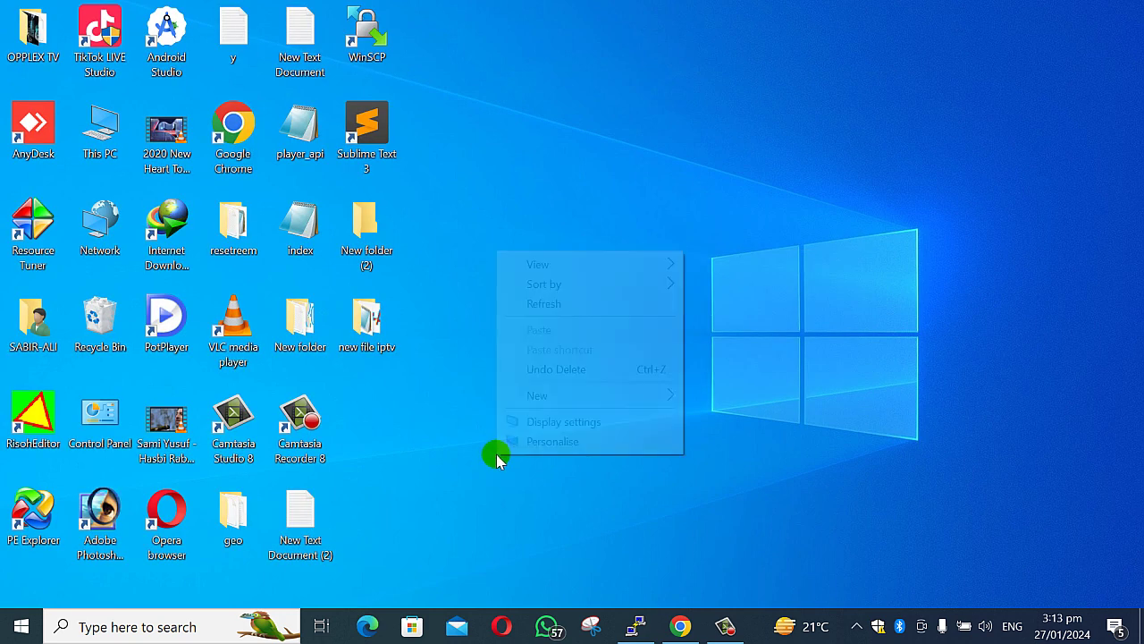
click(545, 302)
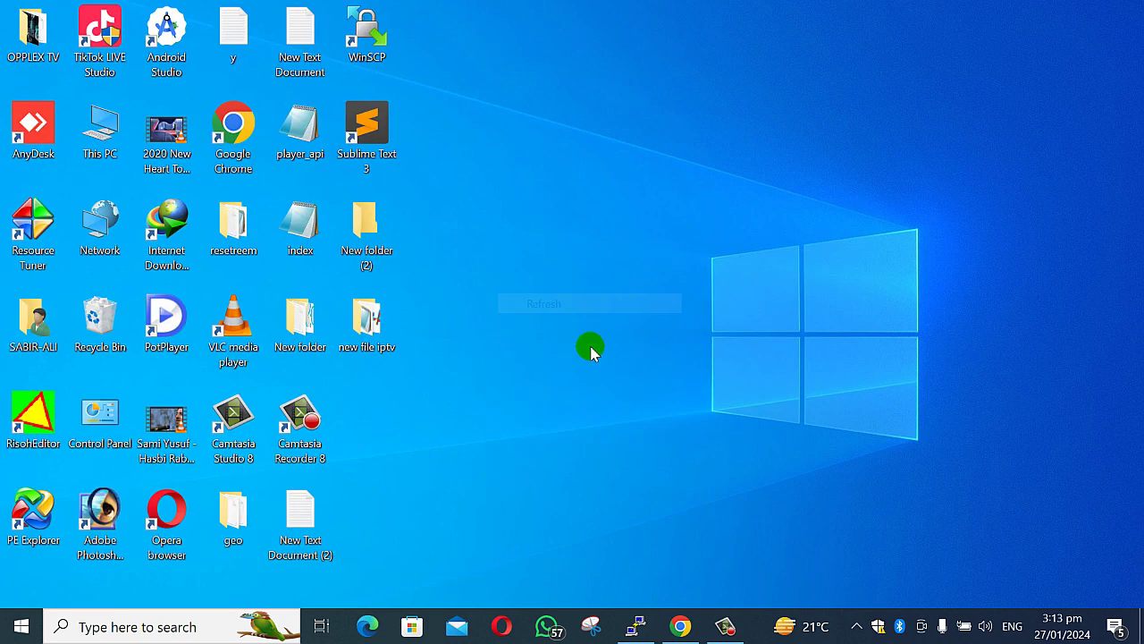
right_click(630, 457)
click(676, 456)
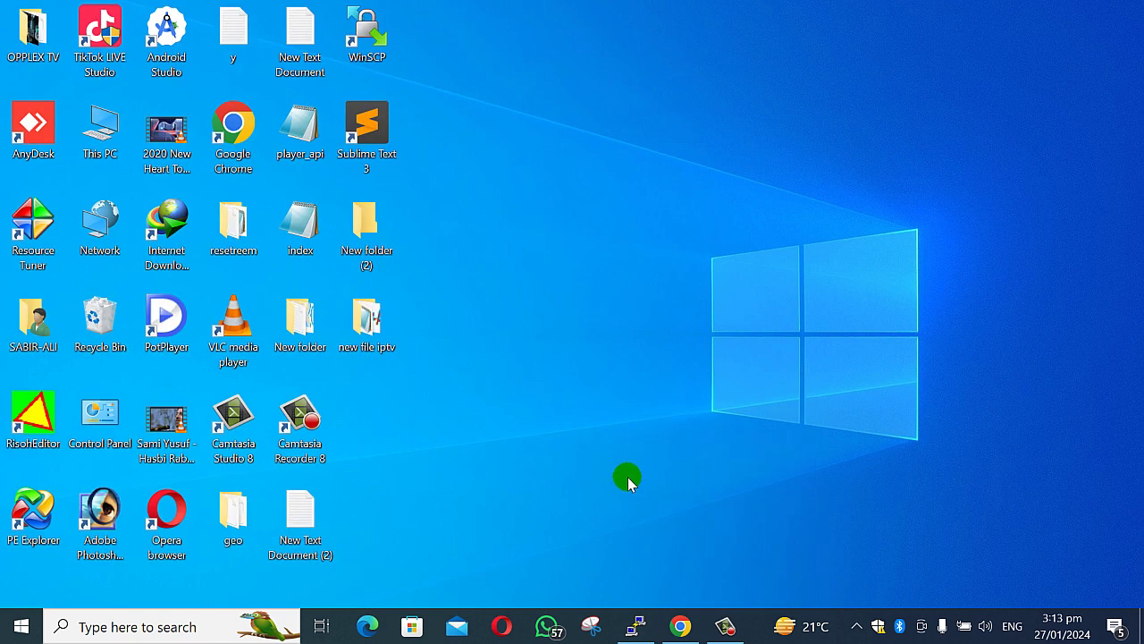
right_click(599, 366)
click(672, 418)
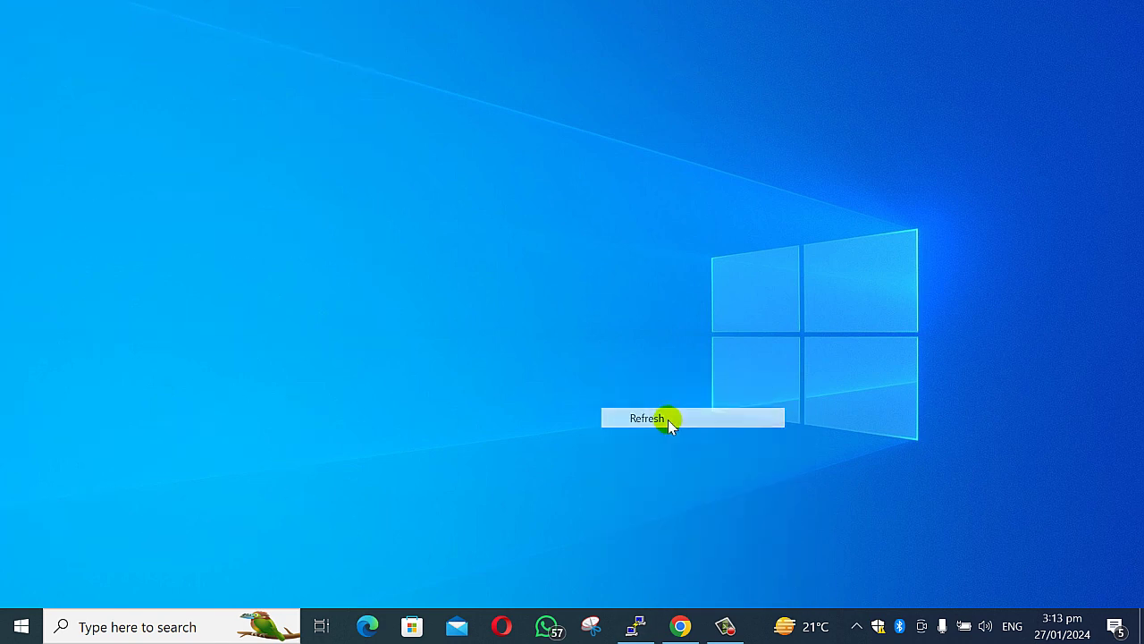
- Restore the Xtream Codes browser window and reload the dashboard at port 25500
click(680, 628)
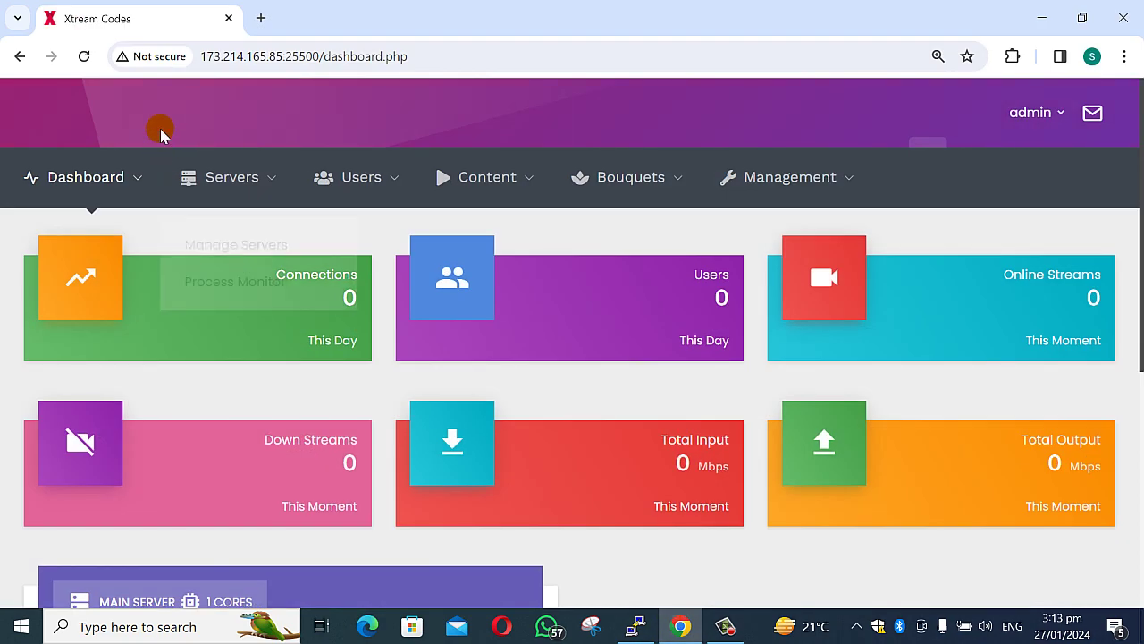
double_click(286, 55)
click(286, 56)
double_click(256, 56)
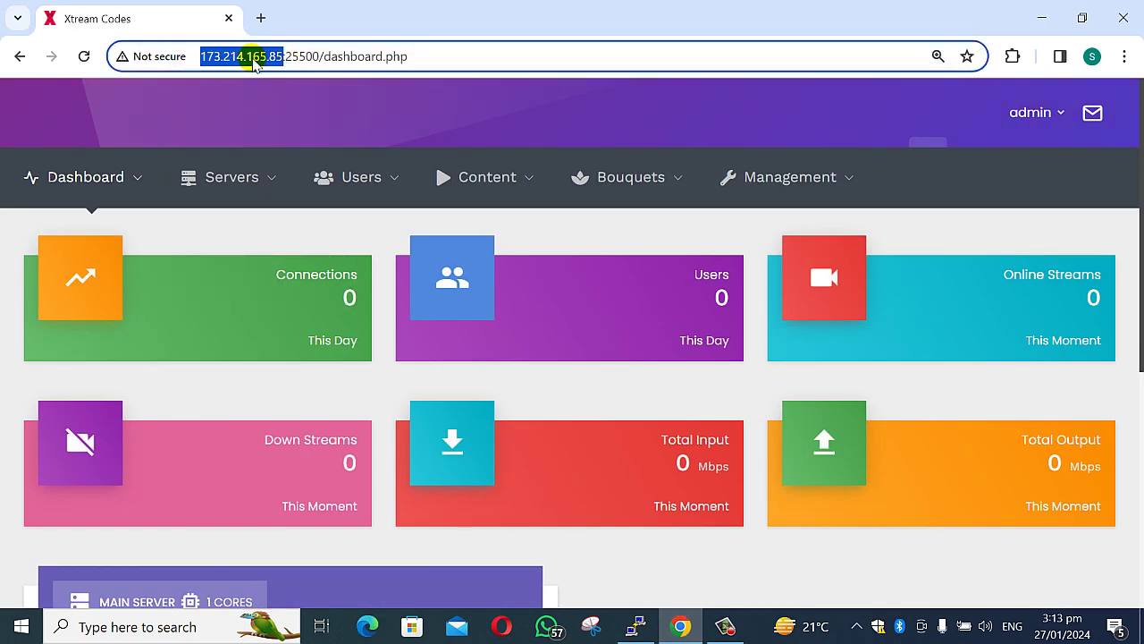
double_click(302, 56)
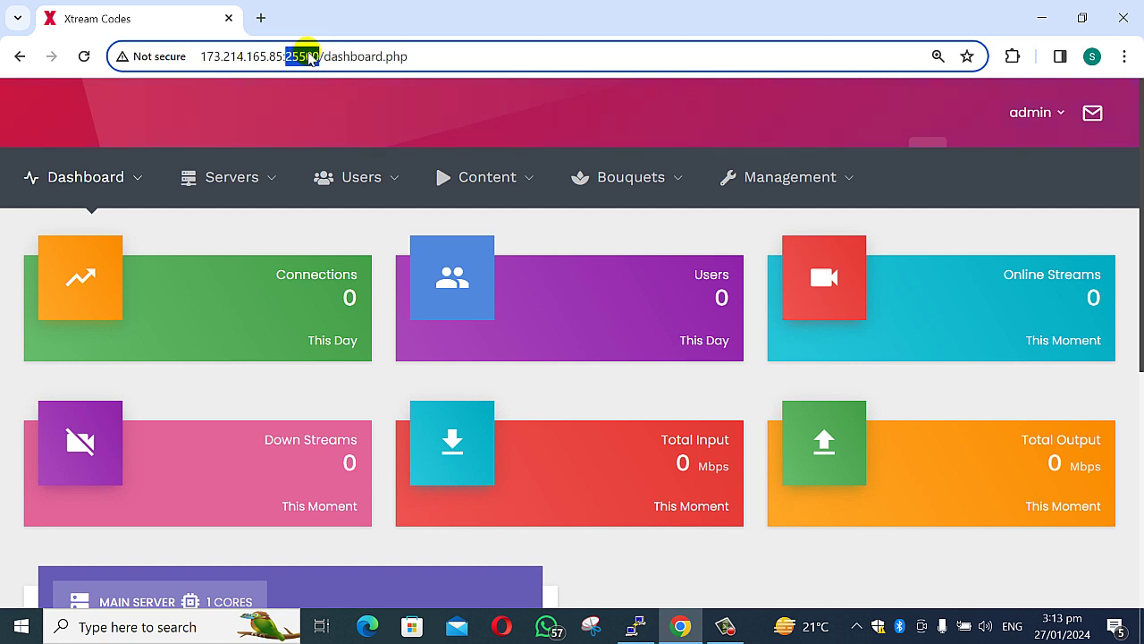
click(85, 57)
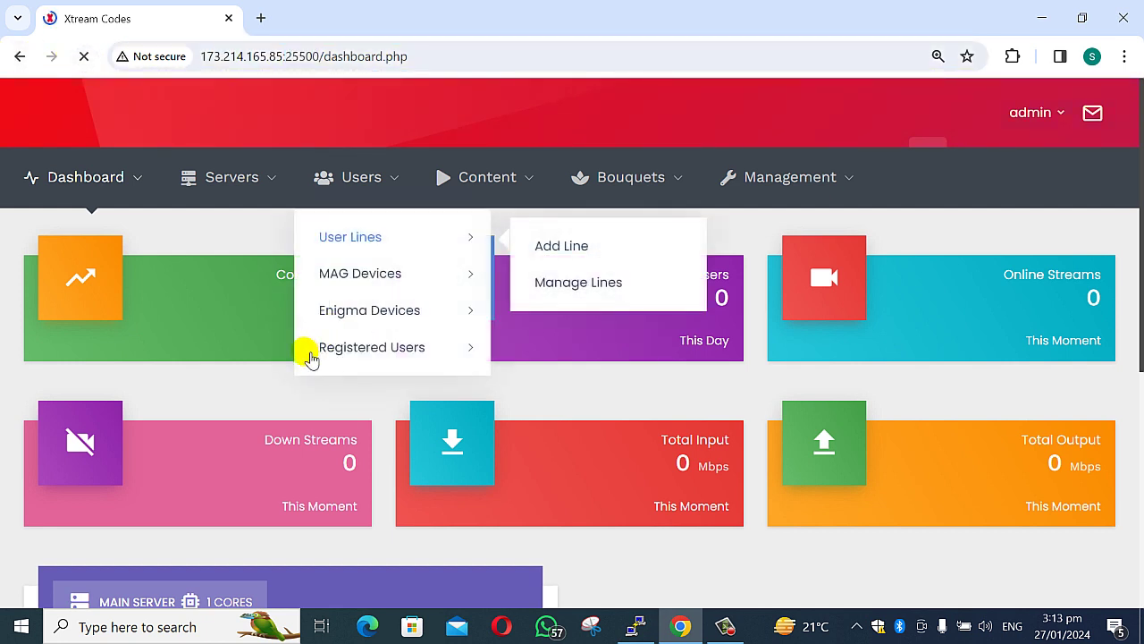
- Log out via the admin menu and log back in with the saved administrator credentials
click(1054, 112)
click(1033, 359)
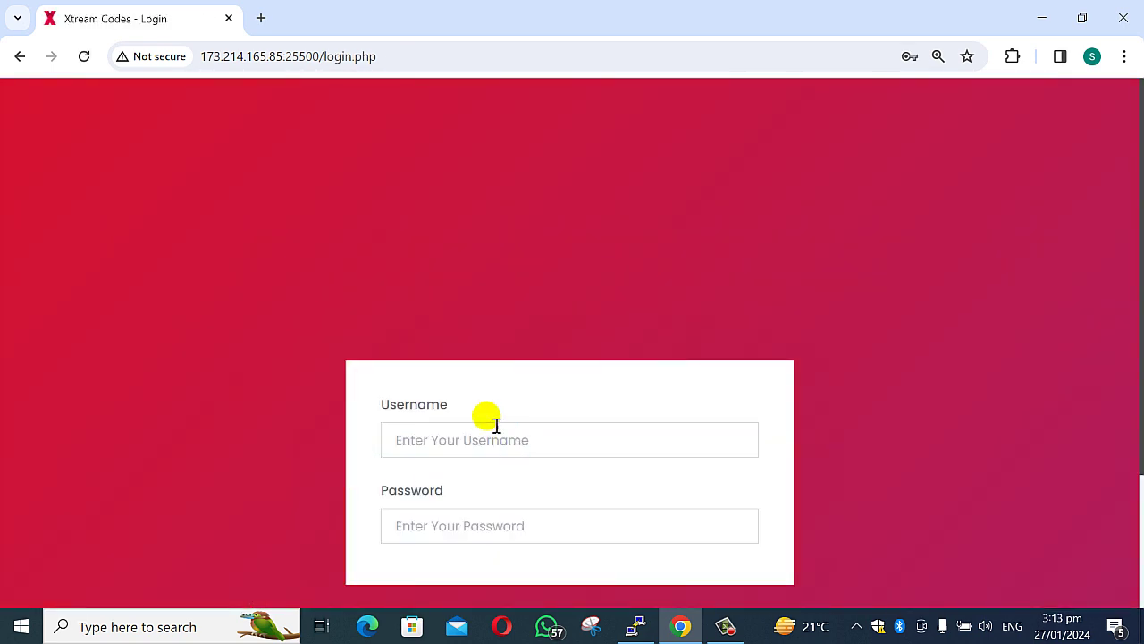
click(544, 454)
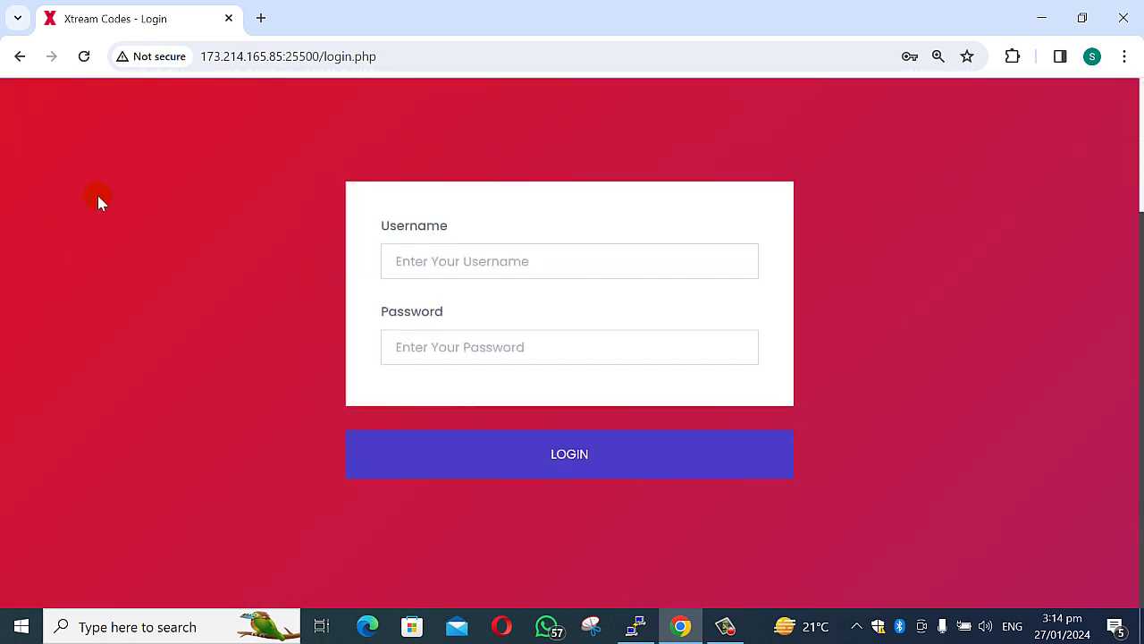
click(438, 270)
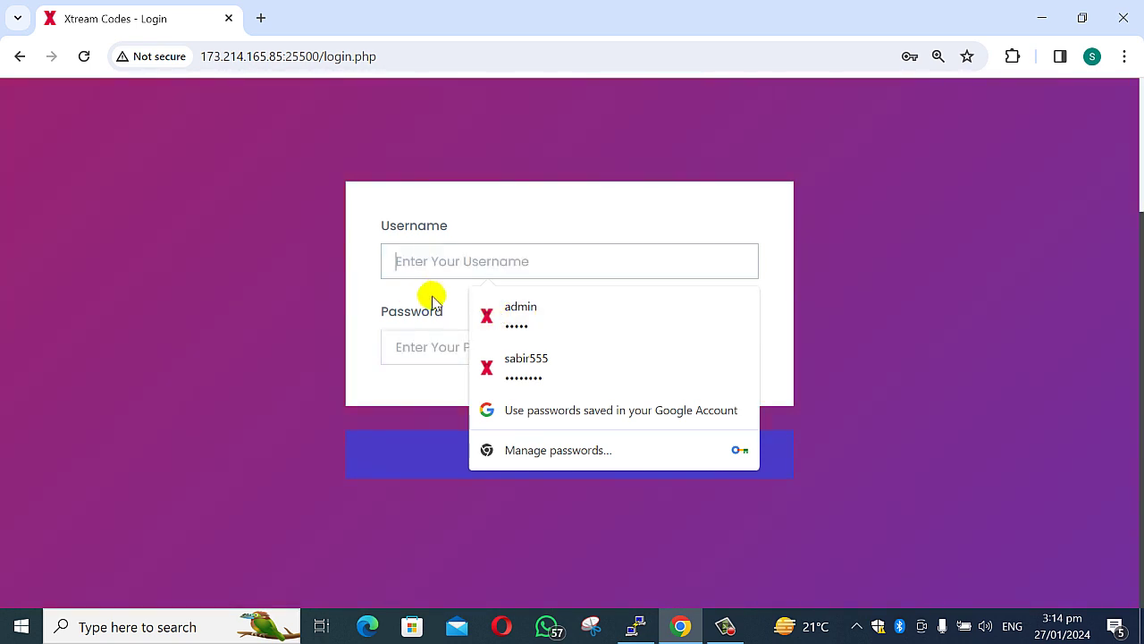
click(541, 320)
click(631, 472)
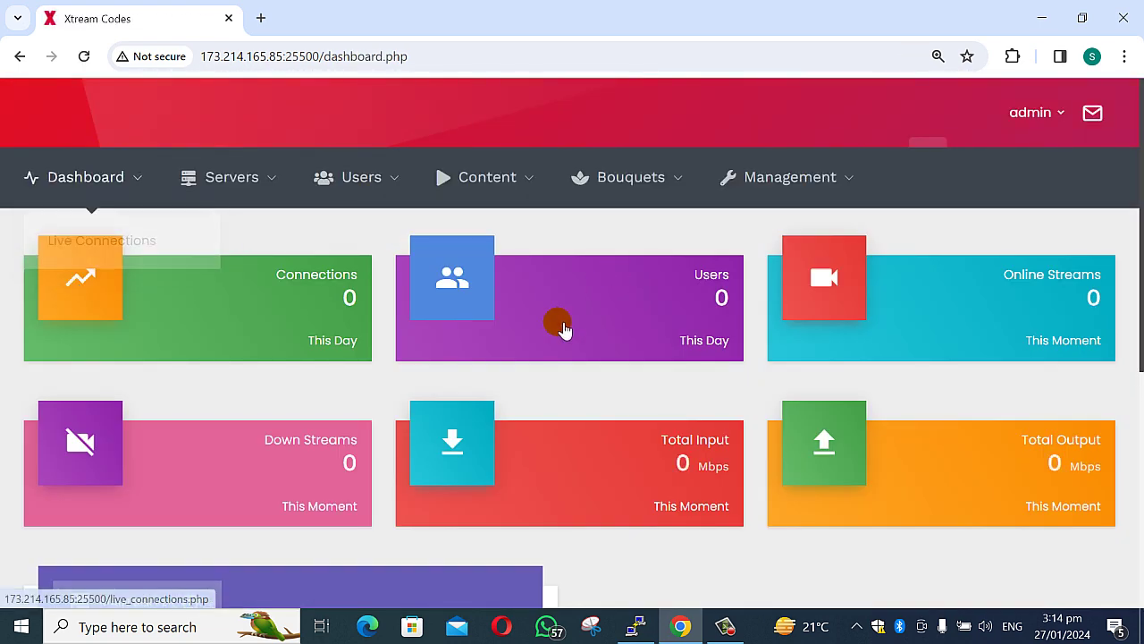
- Dismiss the password and WhatsApp popups and scroll through the dashboard's usage stats
click(726, 325)
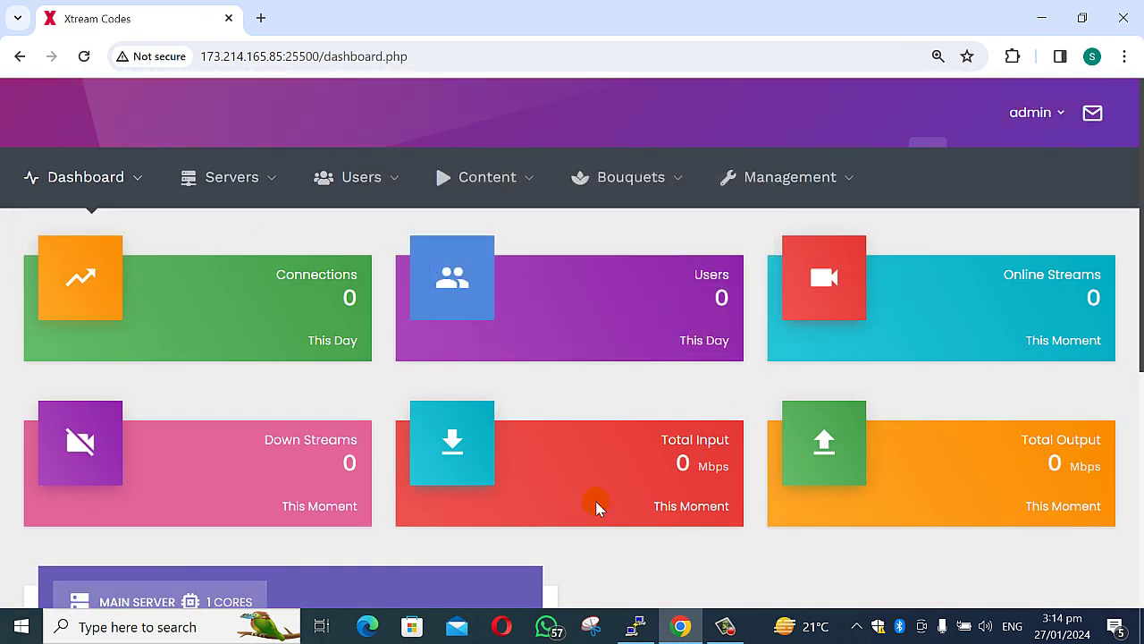
scroll(512, 506, down, 4)
scroll(508, 506, down, 2)
scroll(531, 355, up, 3)
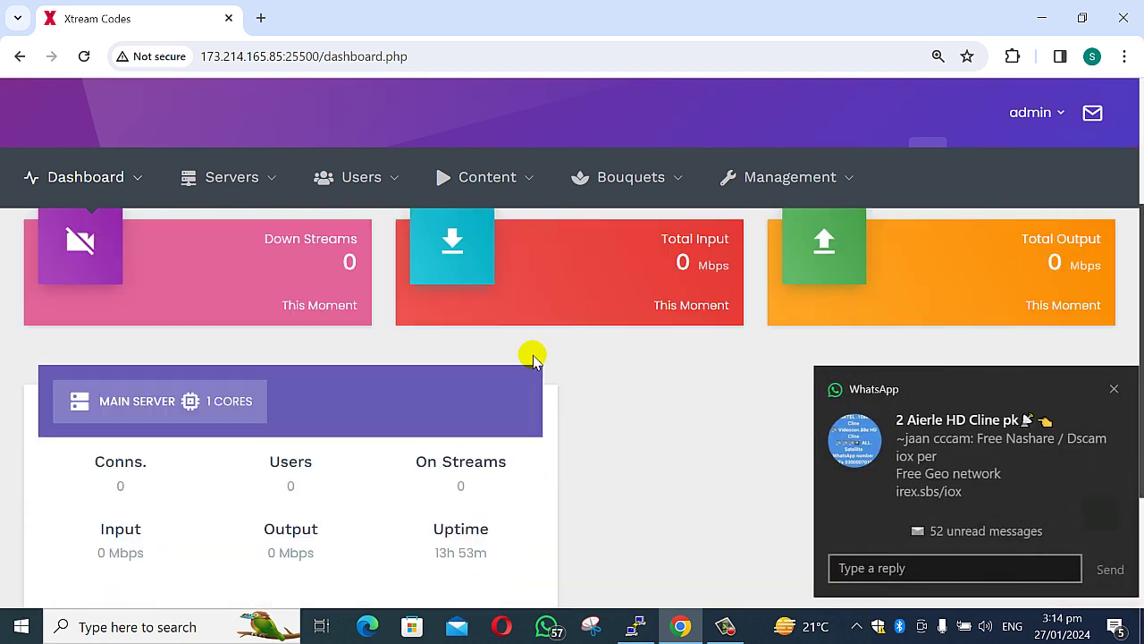
scroll(534, 358, up, 2)
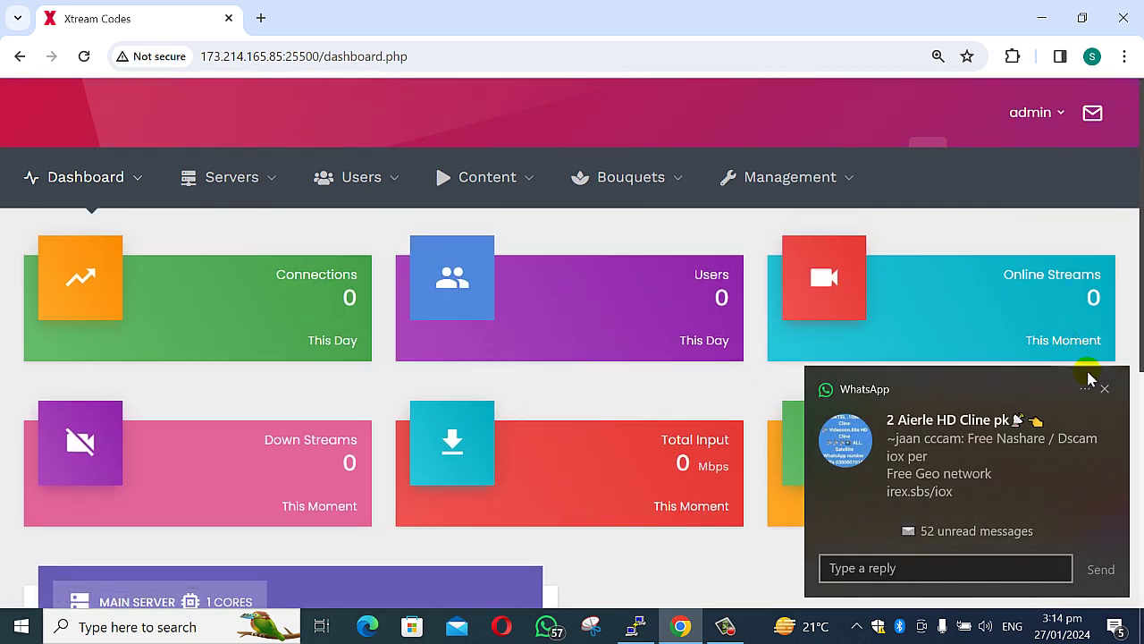
click(1106, 391)
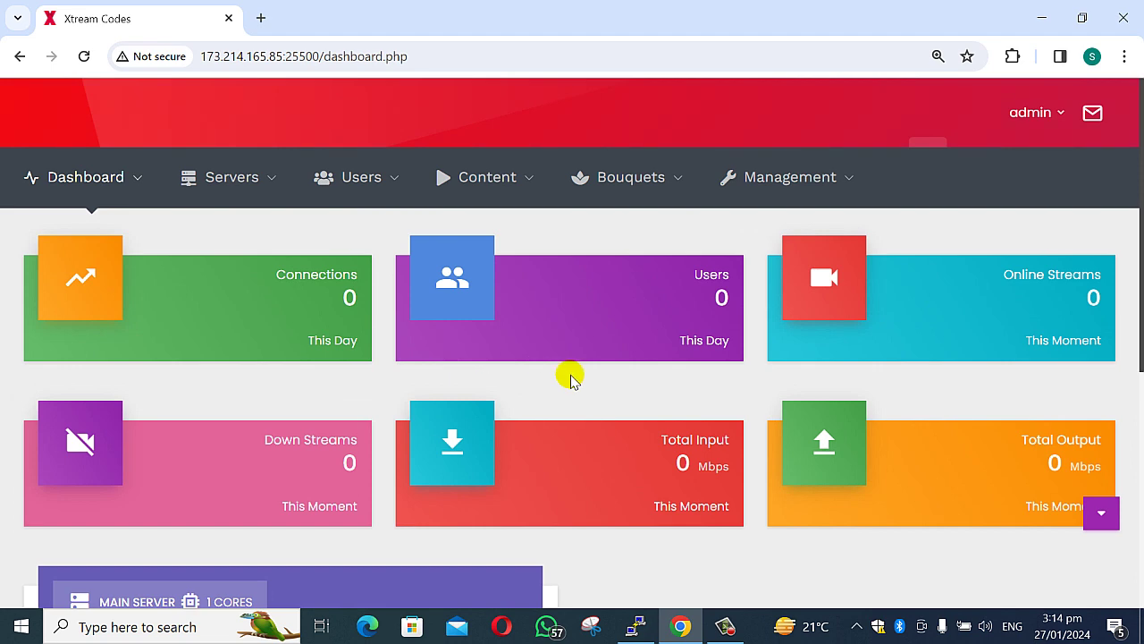
scroll(628, 474, down, 4)
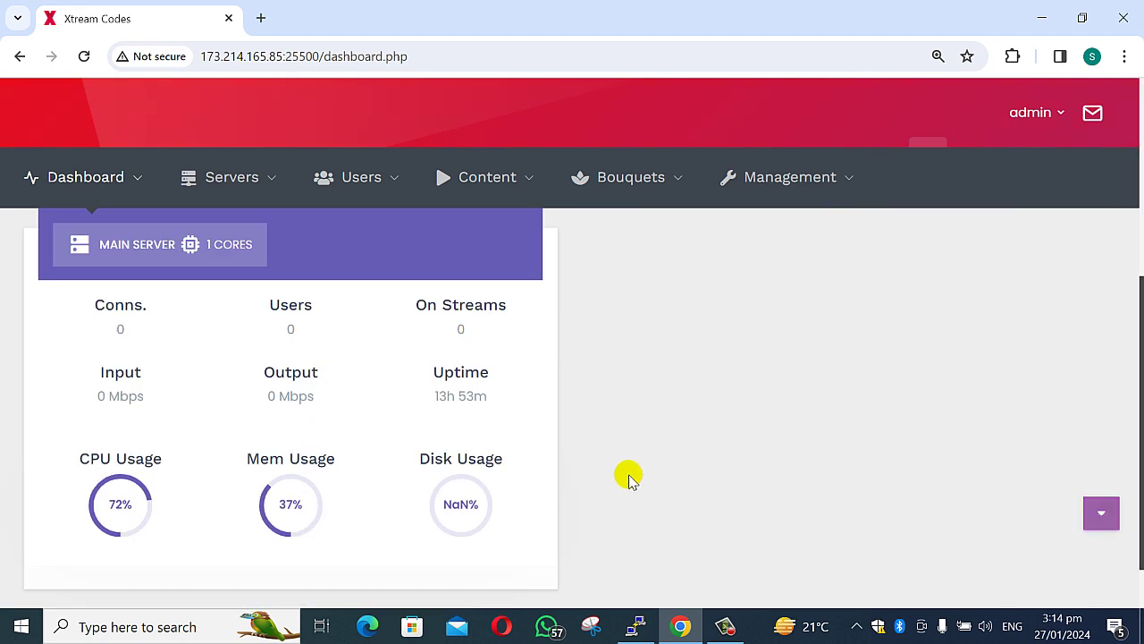
scroll(541, 496, down, 1)
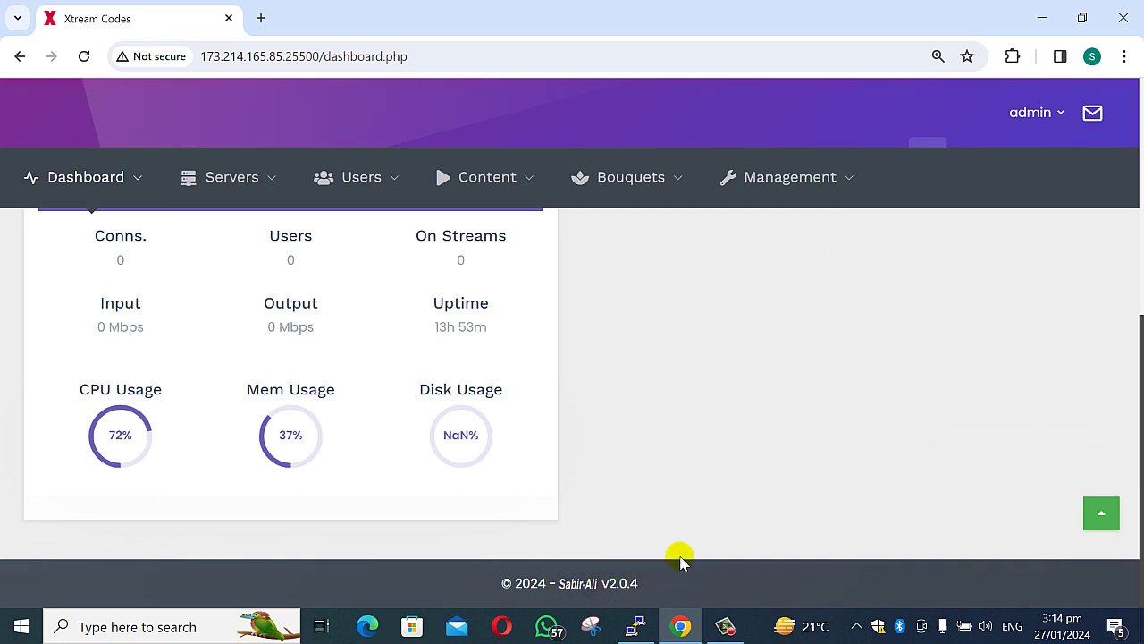
scroll(695, 472, up, 5)
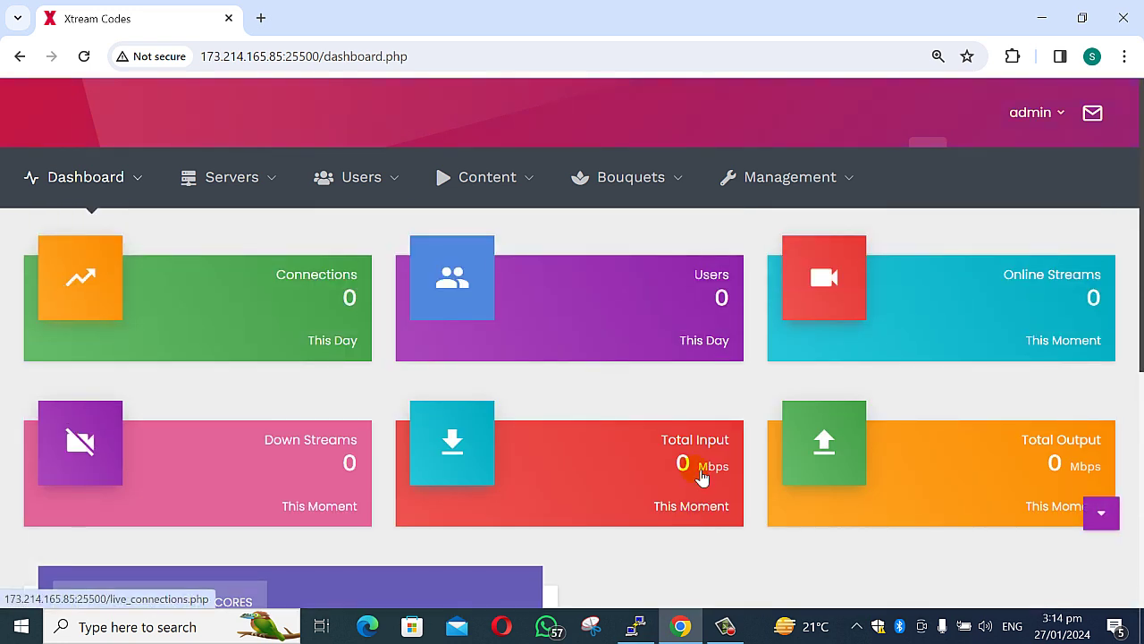
- Reopen the Dashboard page, then minimise the browser to show the desktop
click(91, 181)
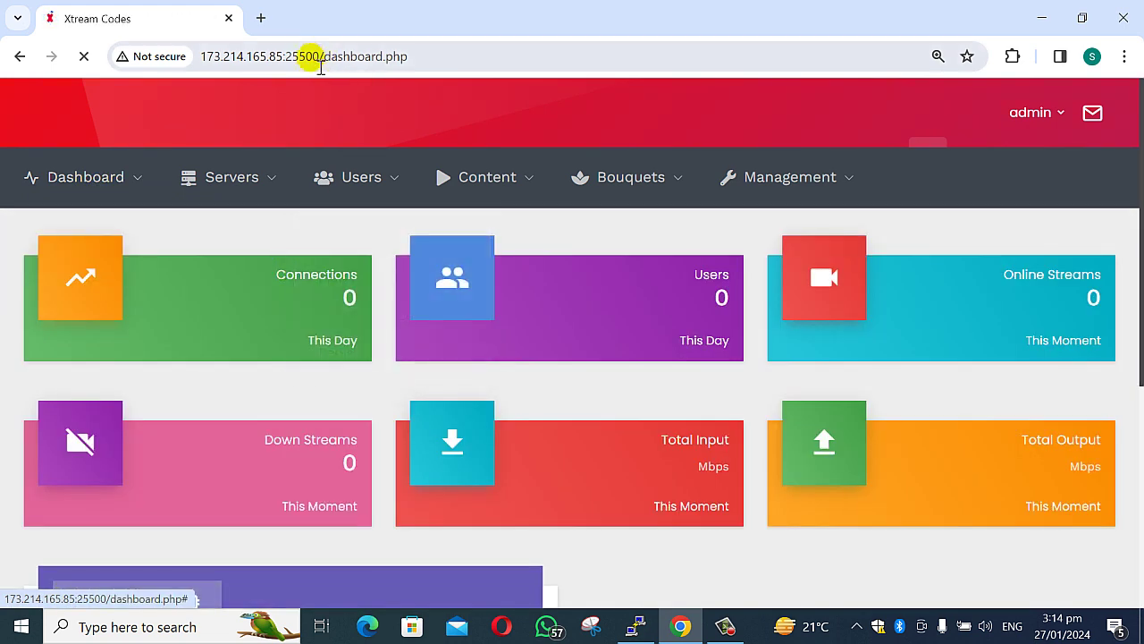
click(242, 58)
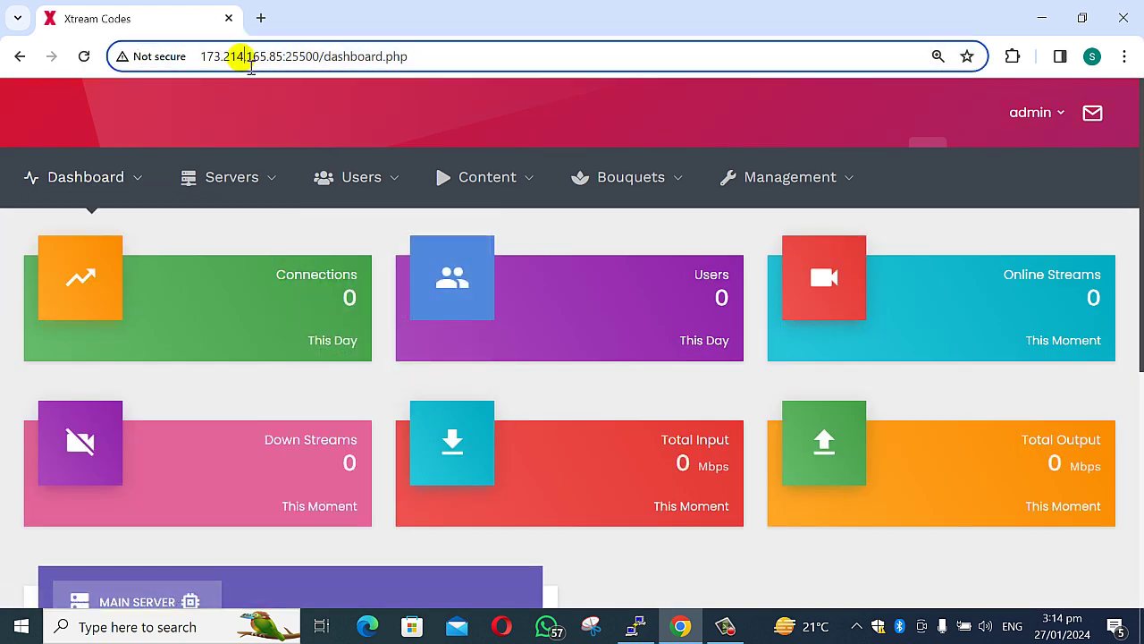
double_click(243, 59)
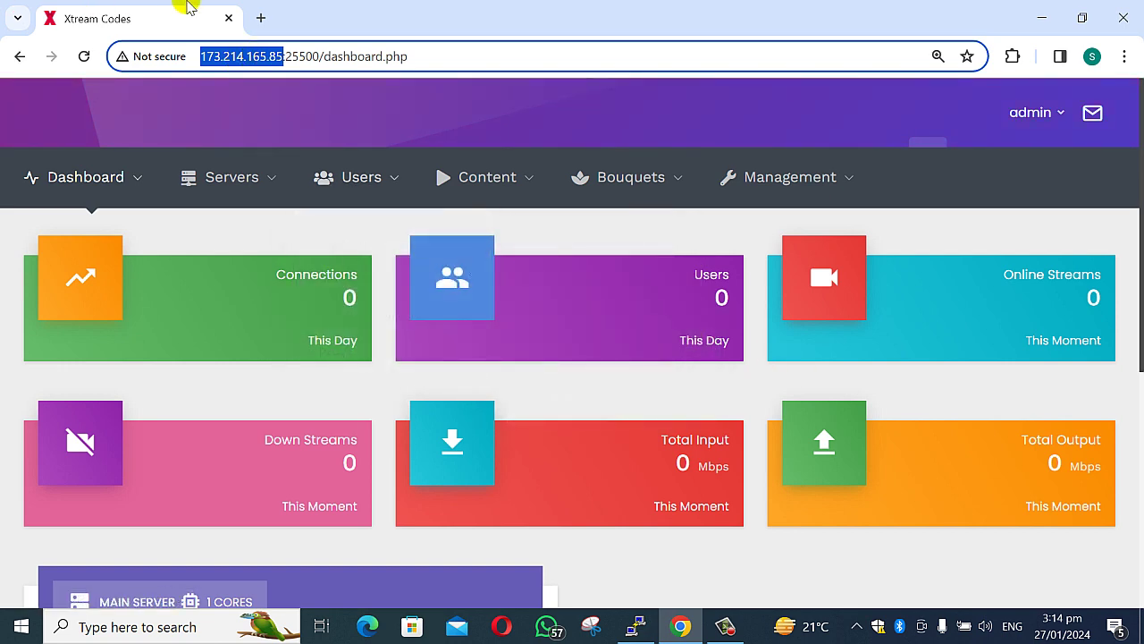
click(1038, 23)
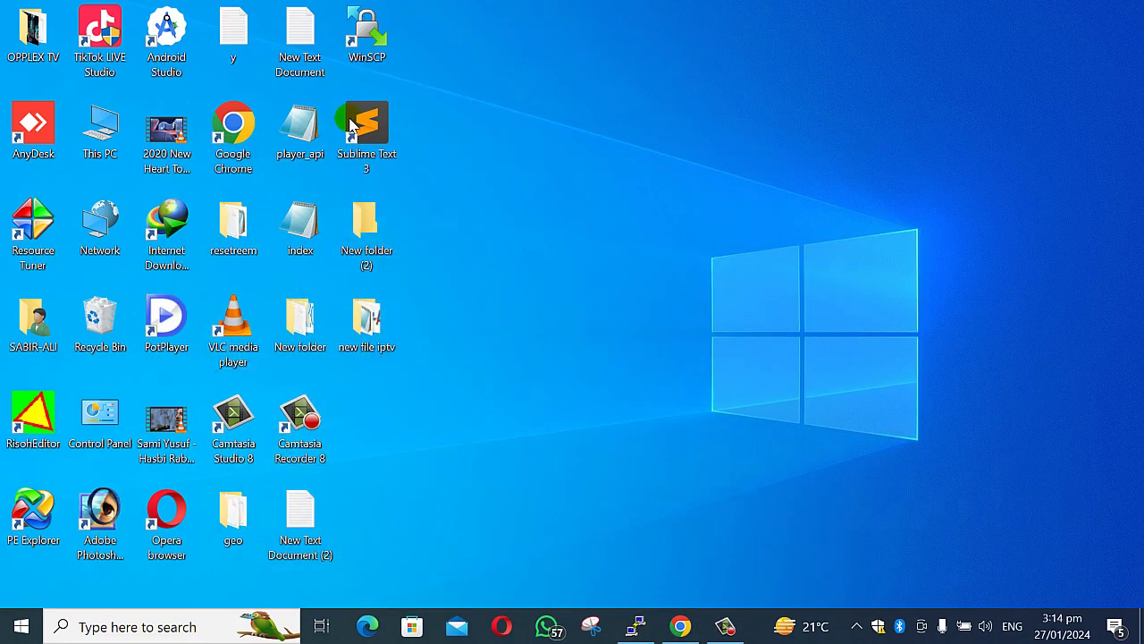
double_click(384, 49)
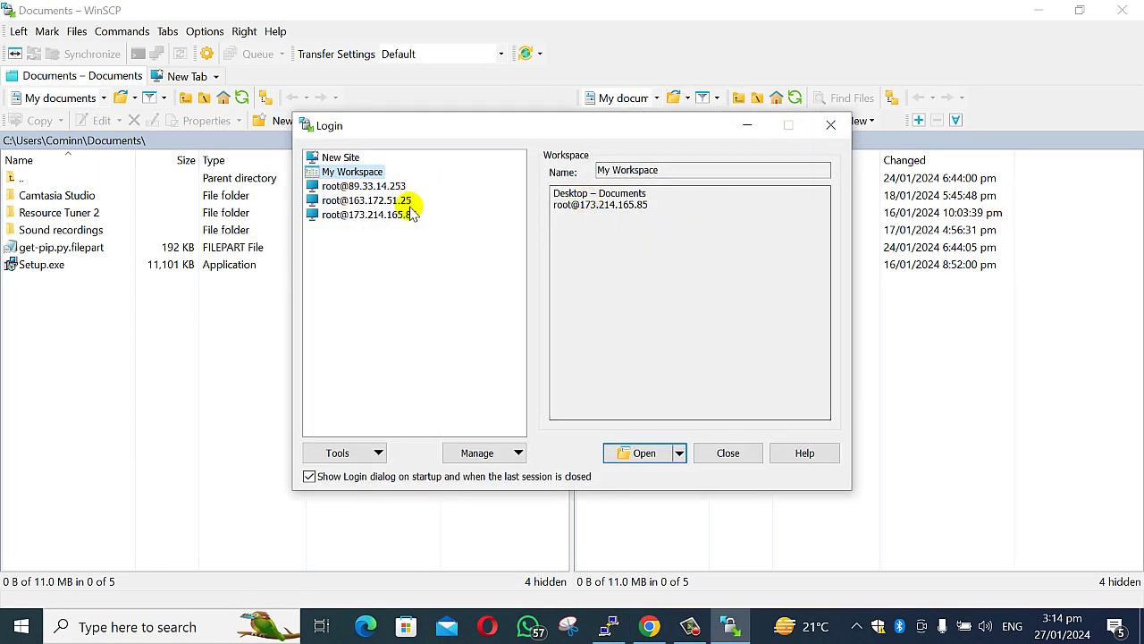
click(365, 218)
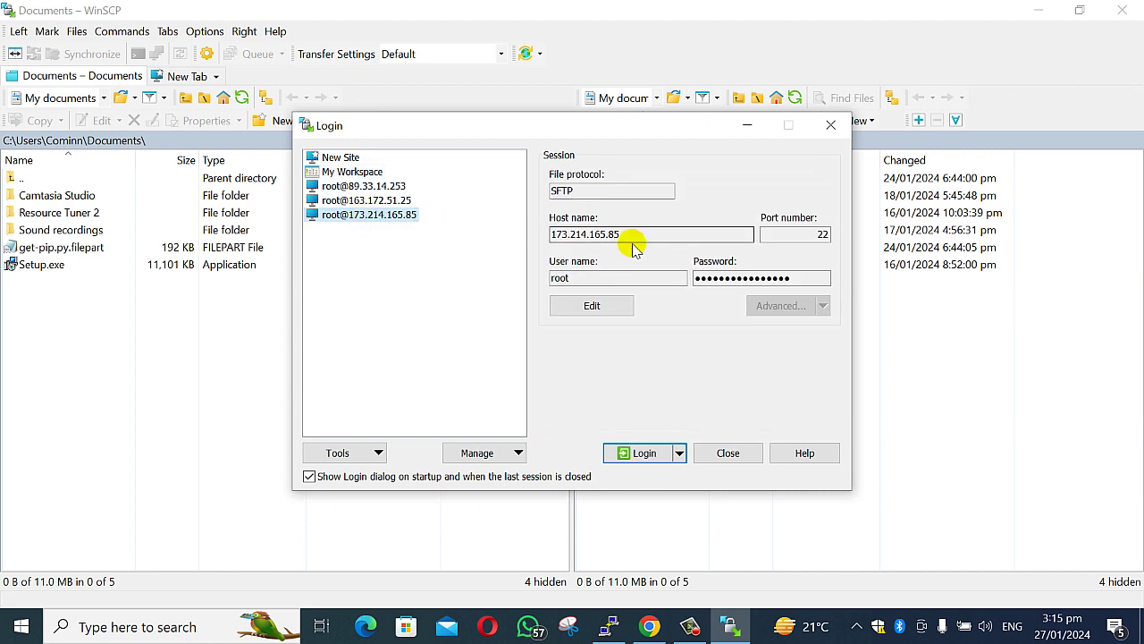
click(650, 627)
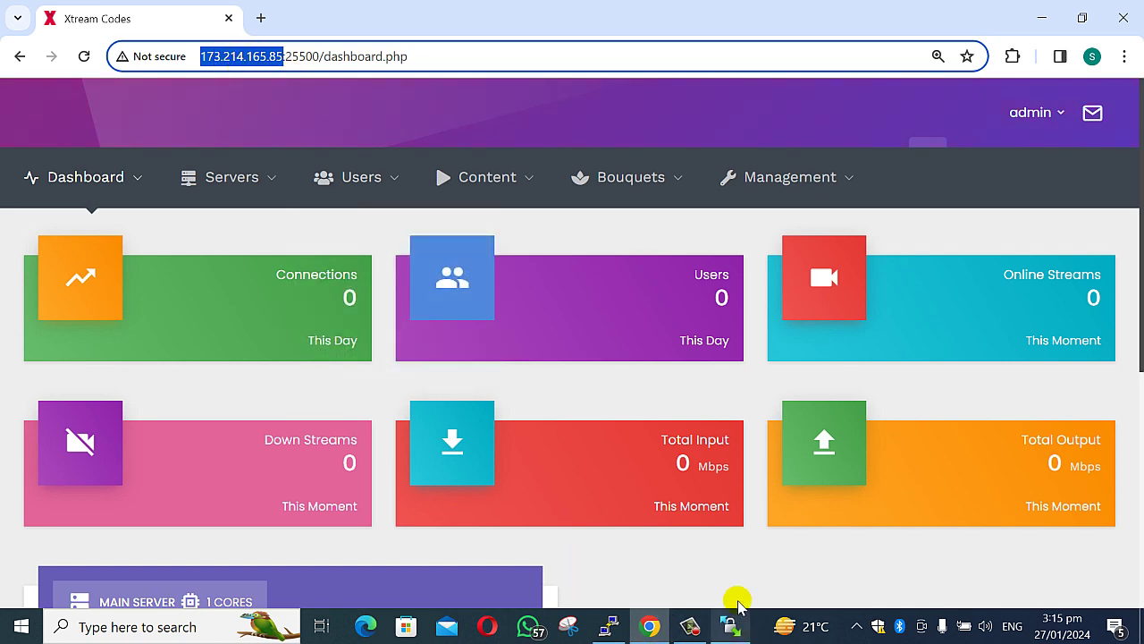
click(730, 627)
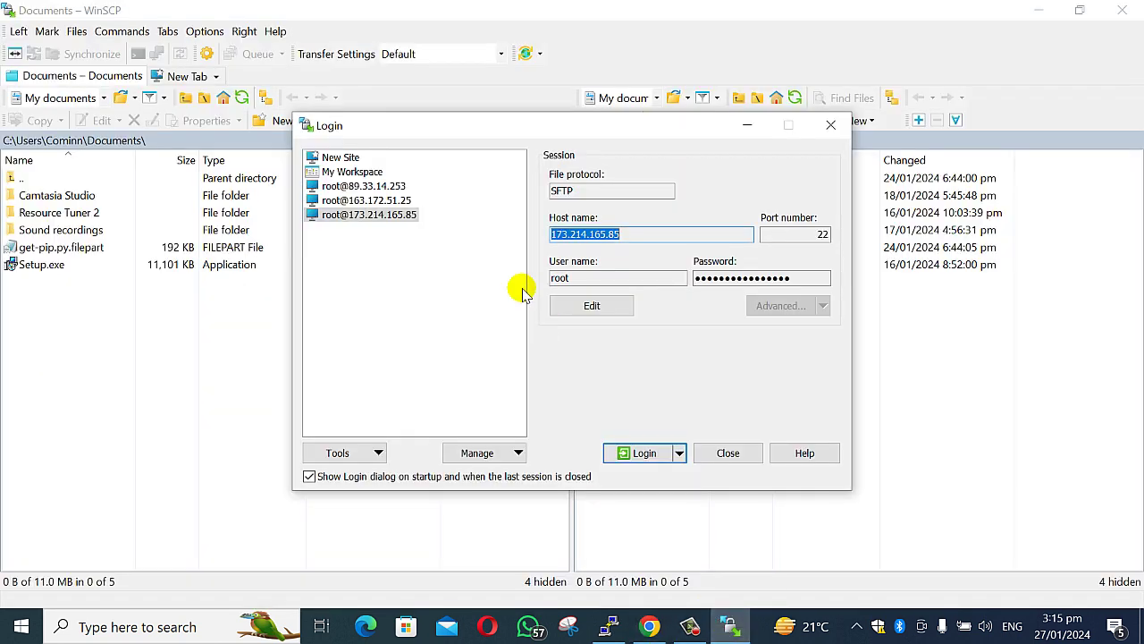
click(647, 456)
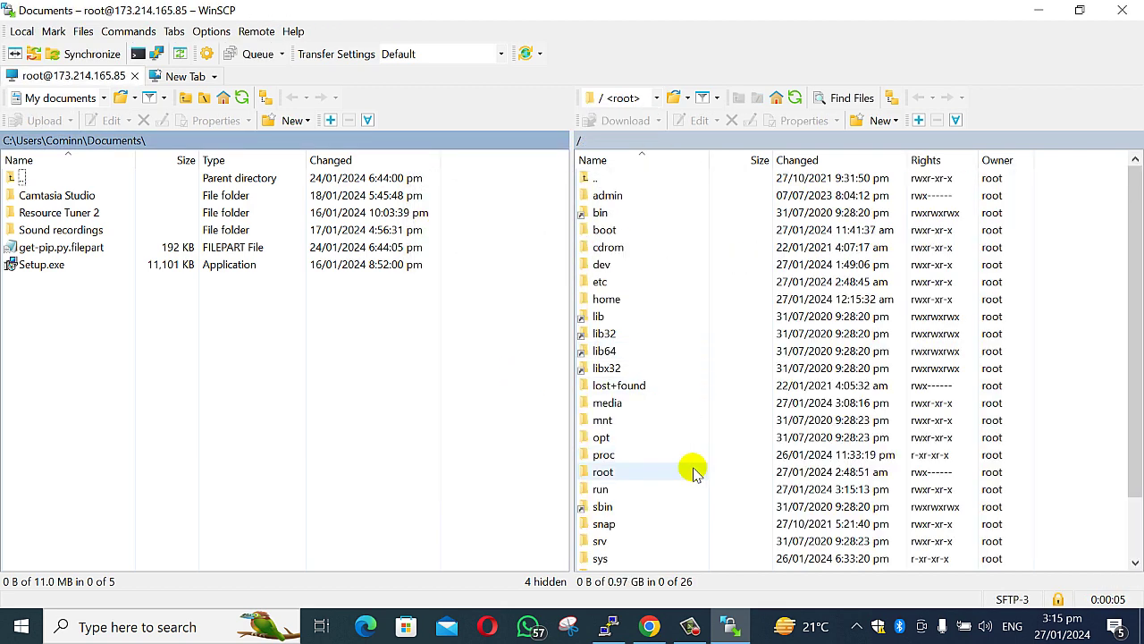
scroll(679, 411, down, 2)
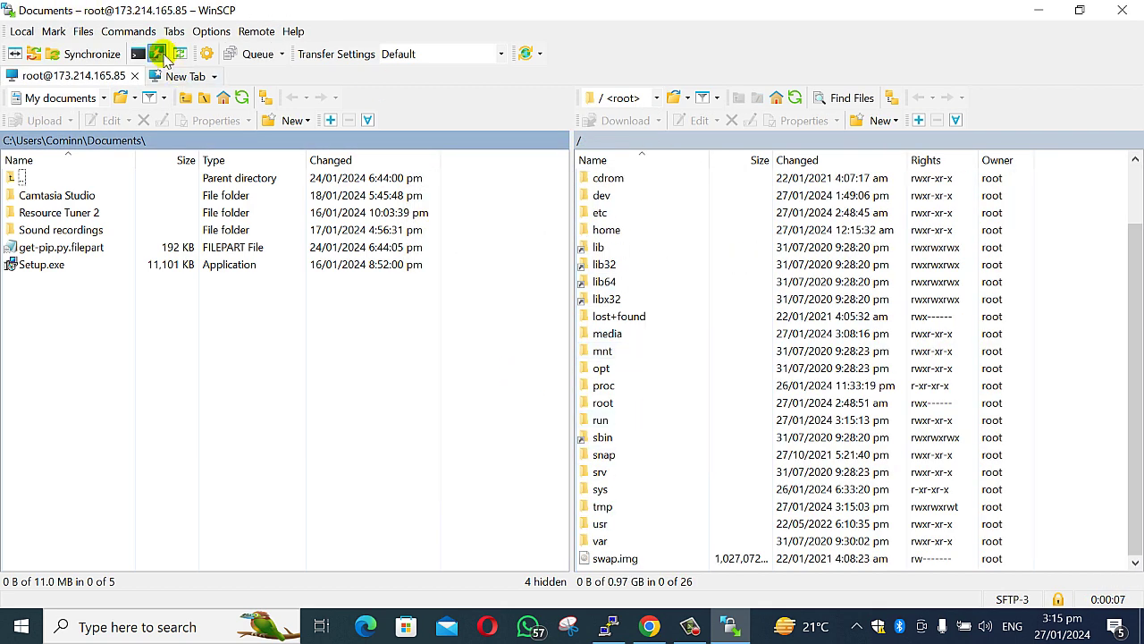
- Open a PuTTY terminal from WinSCP and highlight the Ubuntu 20.04 version in the welcome text
click(159, 55)
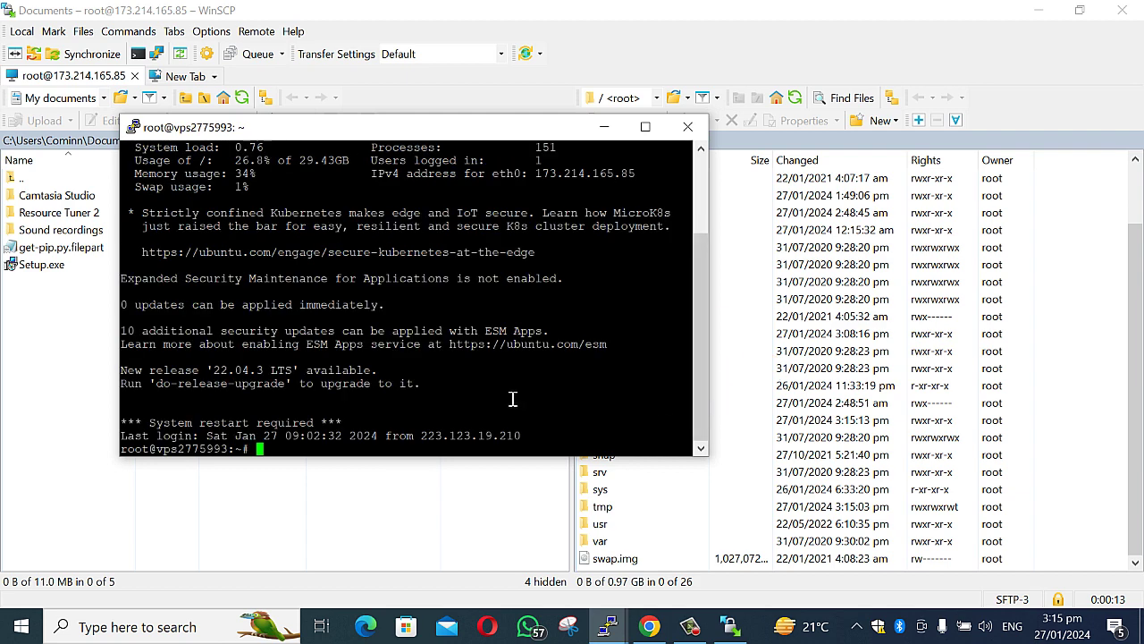
scroll(596, 332, up, 3)
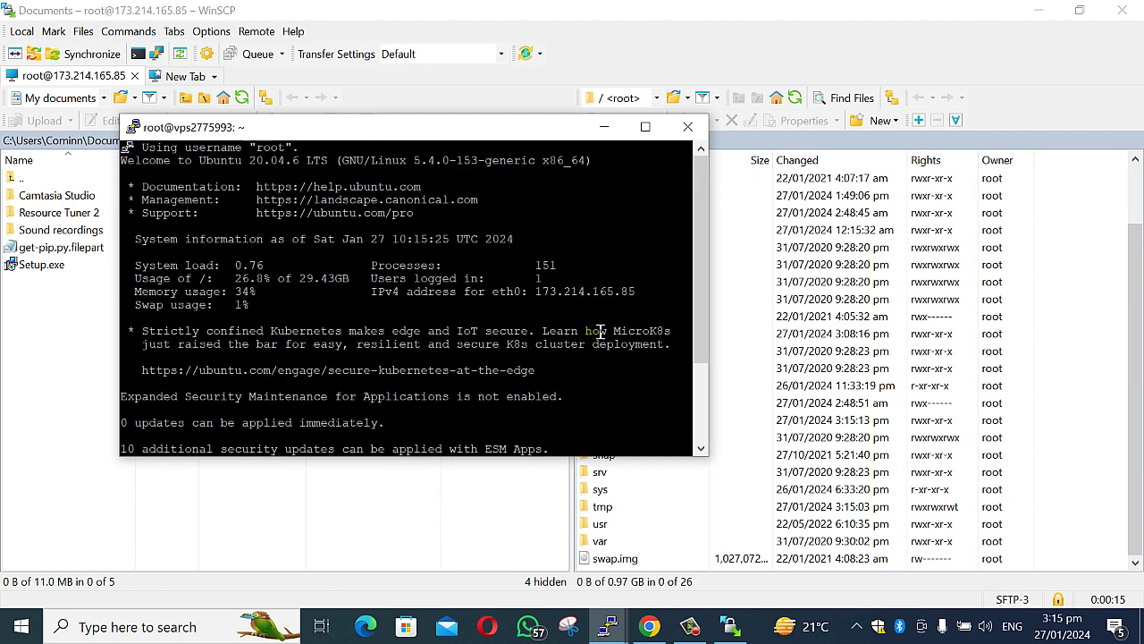
drag(140, 168, 219, 170)
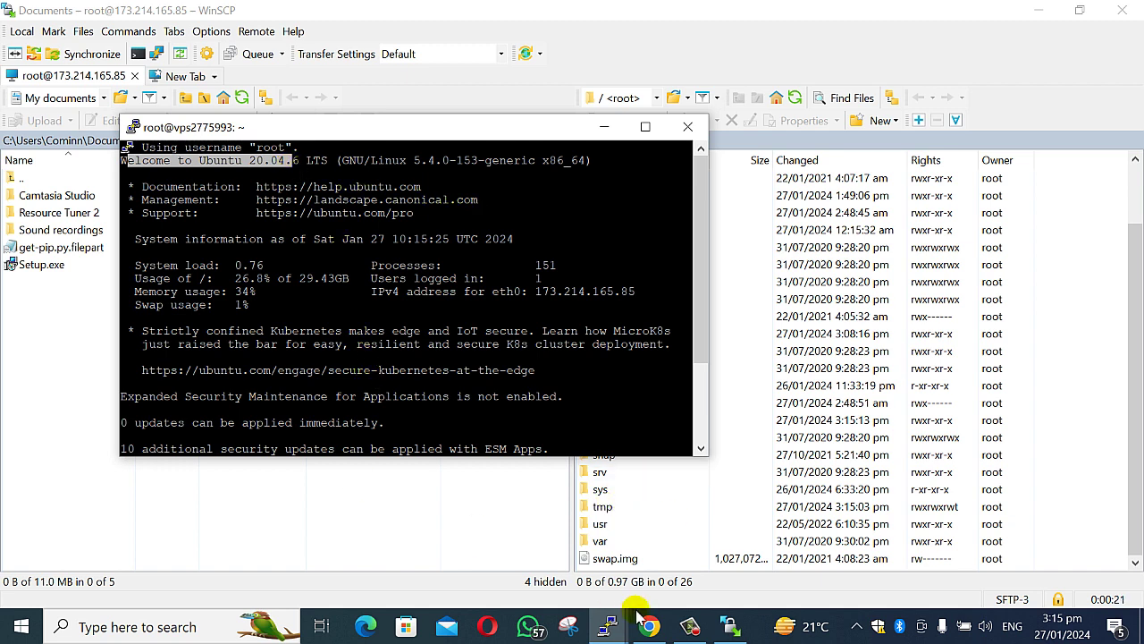
click(729, 628)
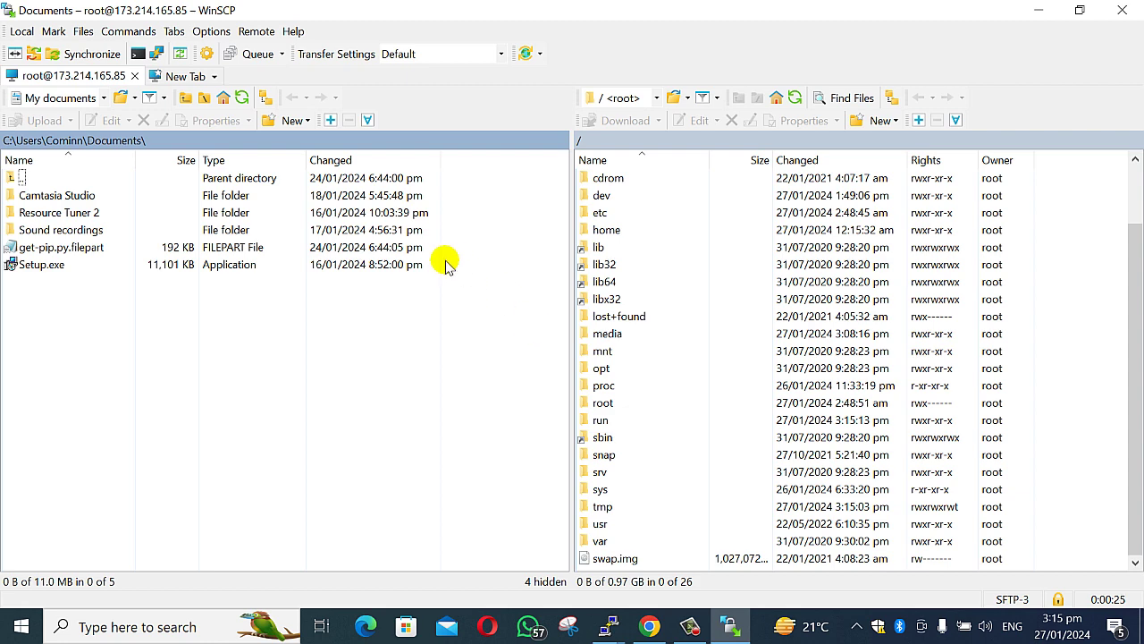
- Reload the Xtream Codes dashboard and open Servers > Manage Servers
click(666, 632)
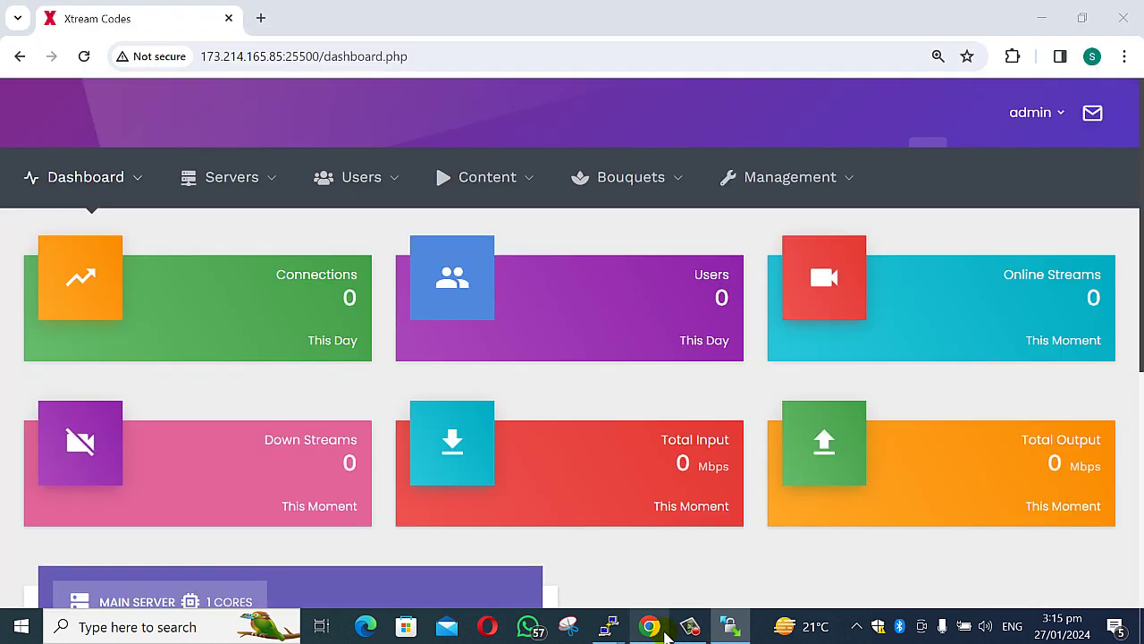
click(117, 219)
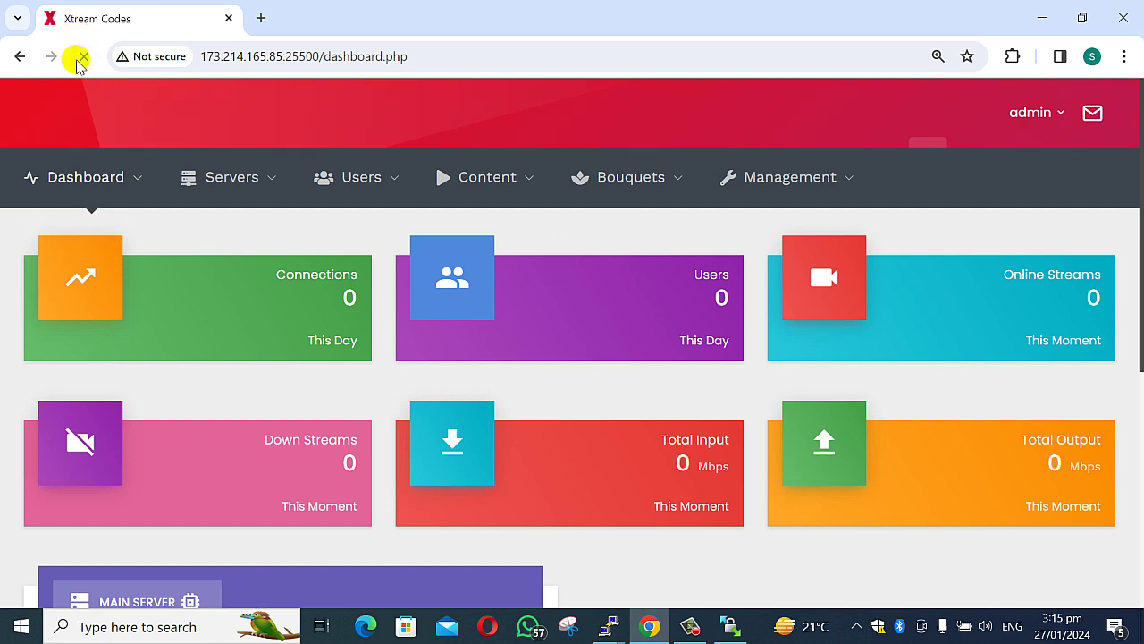
mouse_move(270, 184)
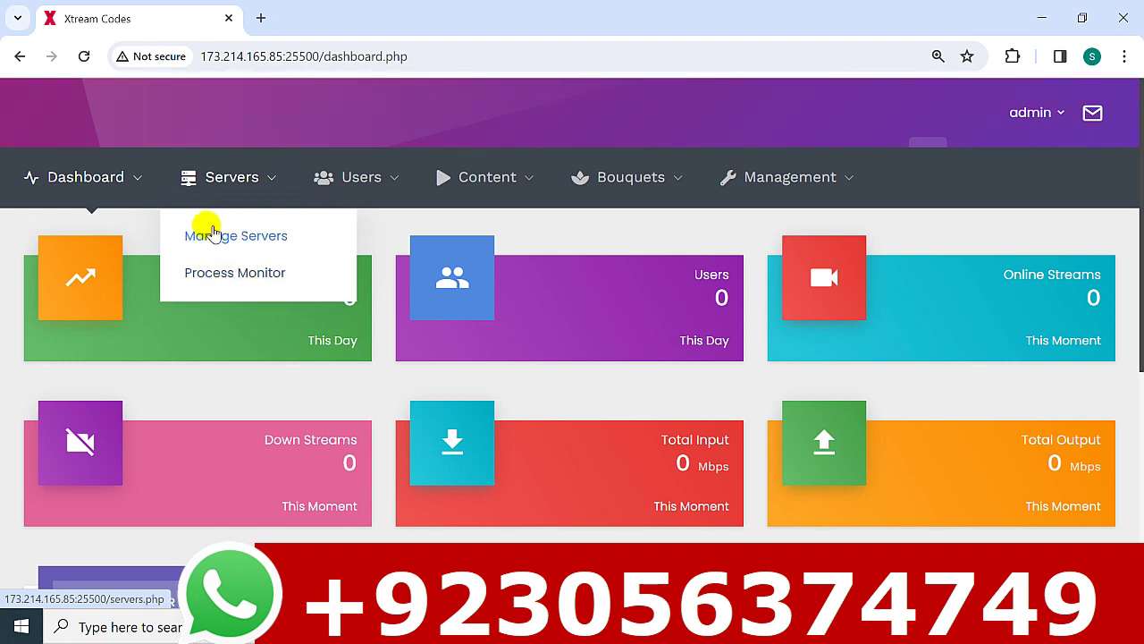
click(307, 257)
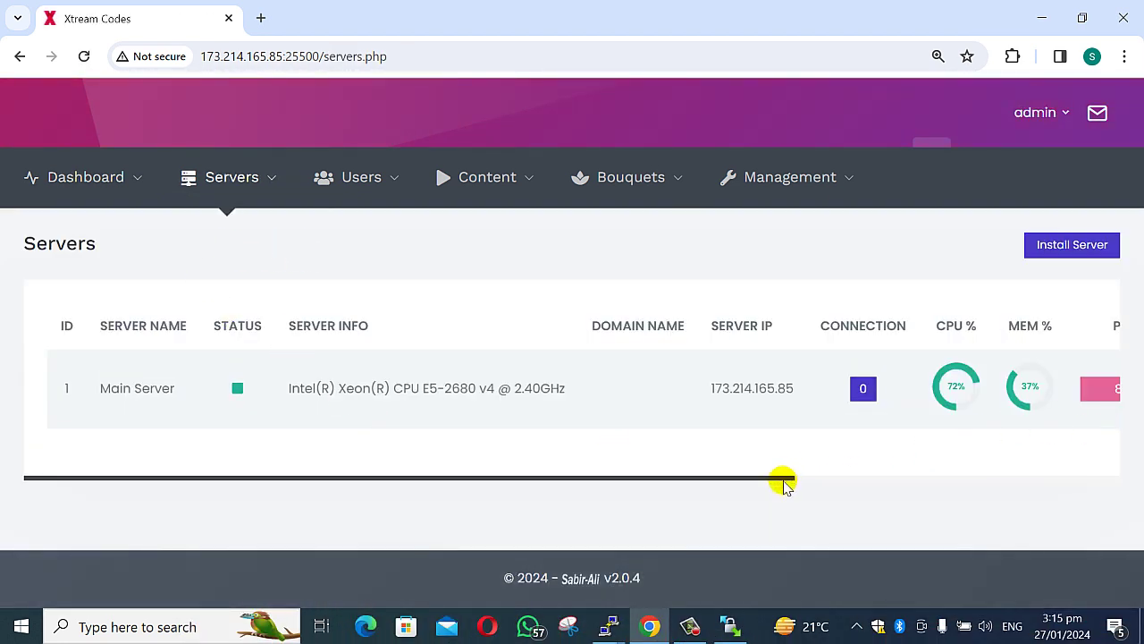
- Close the download manager popup and inspect the Main Server row: port 8080, version 2.0.4
triple_click(808, 480)
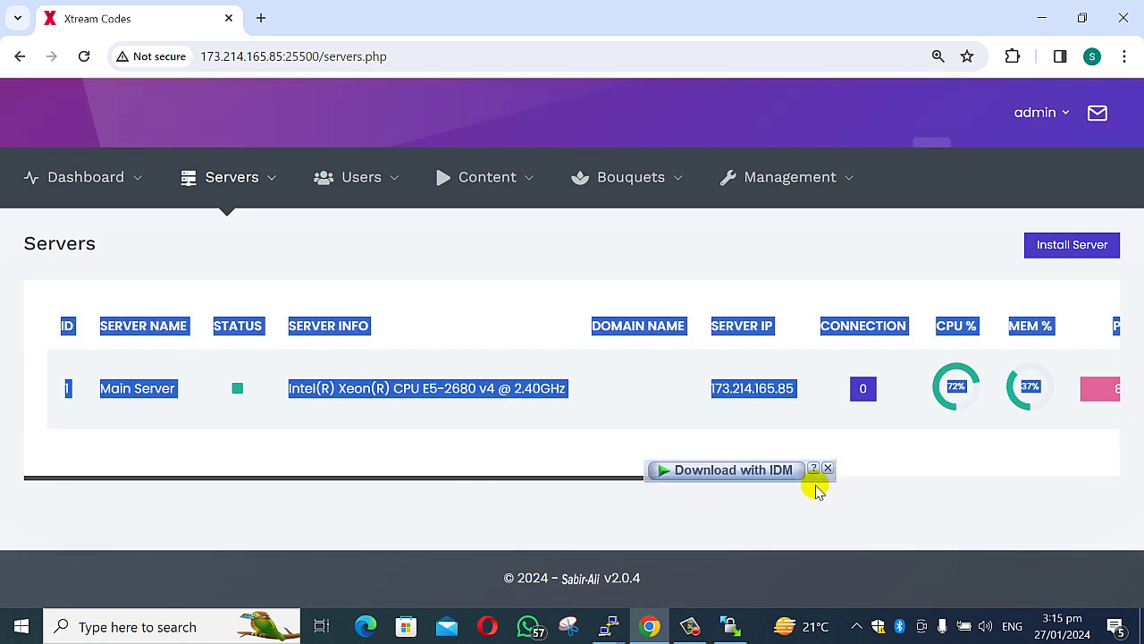
click(826, 468)
click(705, 410)
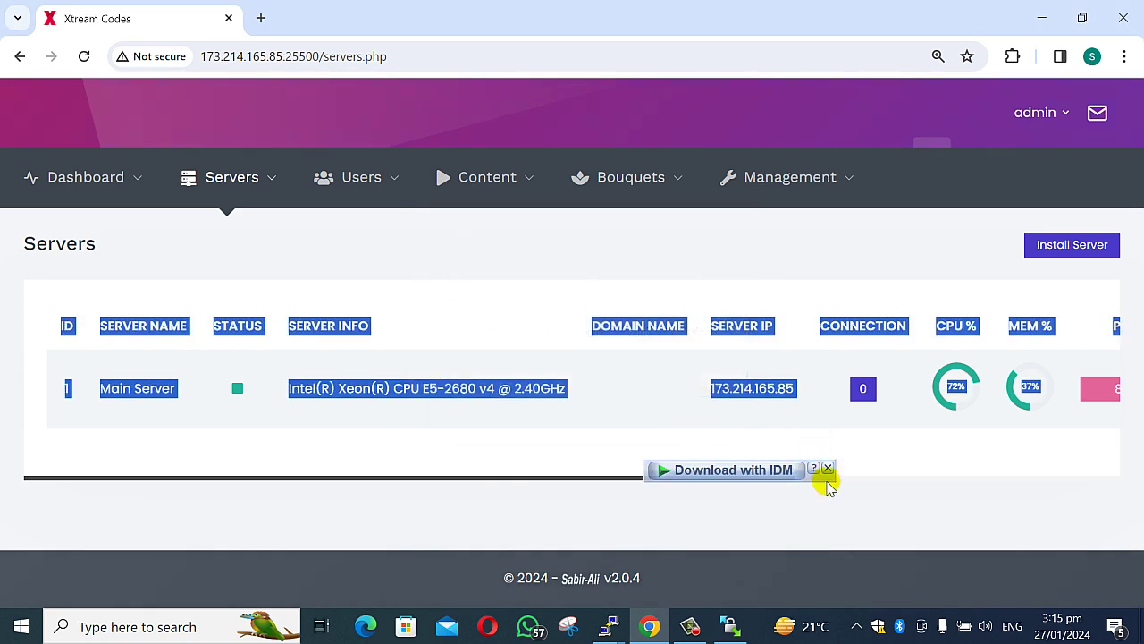
click(828, 468)
drag(771, 480, 1028, 488)
click(972, 456)
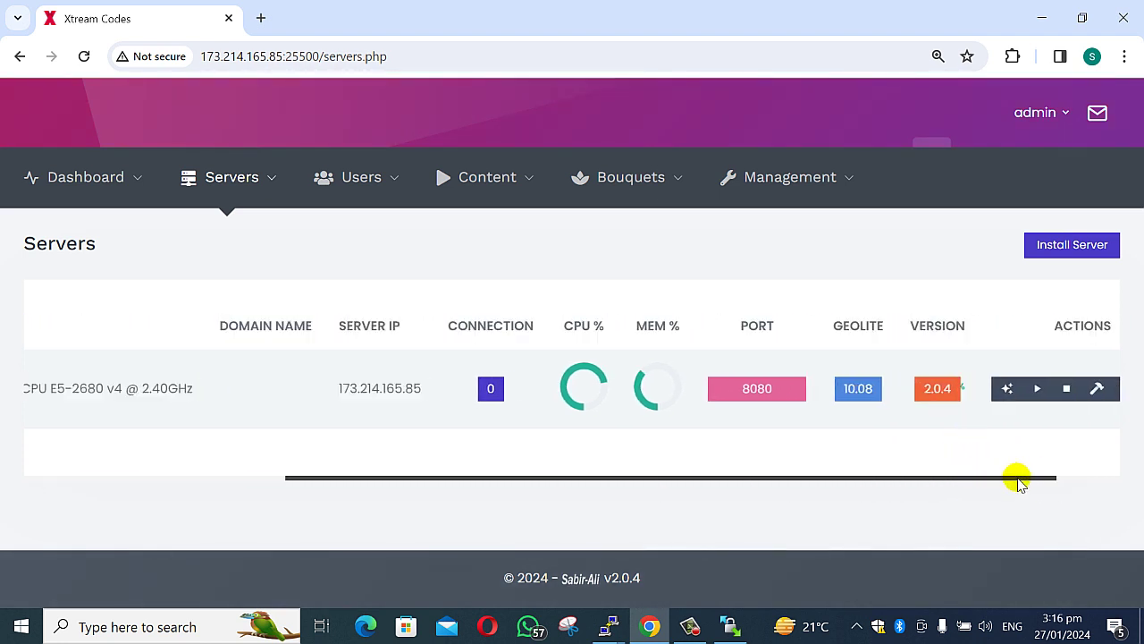
drag(1019, 480, 1067, 414)
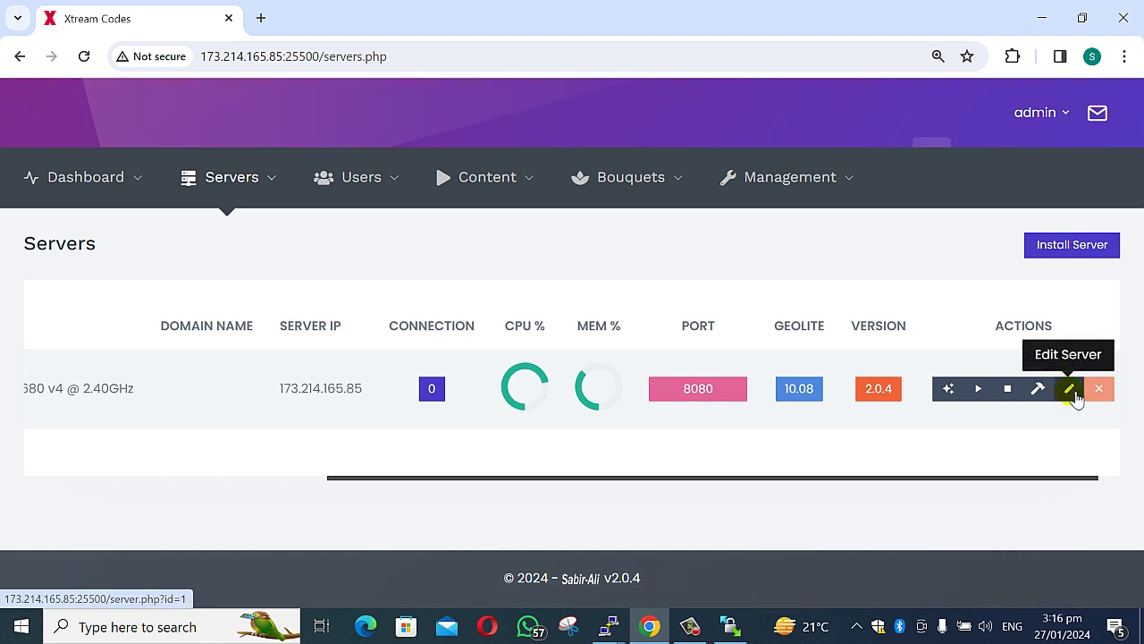
- Open Install Server and review the Load Balancer form's default ports 22, 8080, 8443, 25462
click(1091, 247)
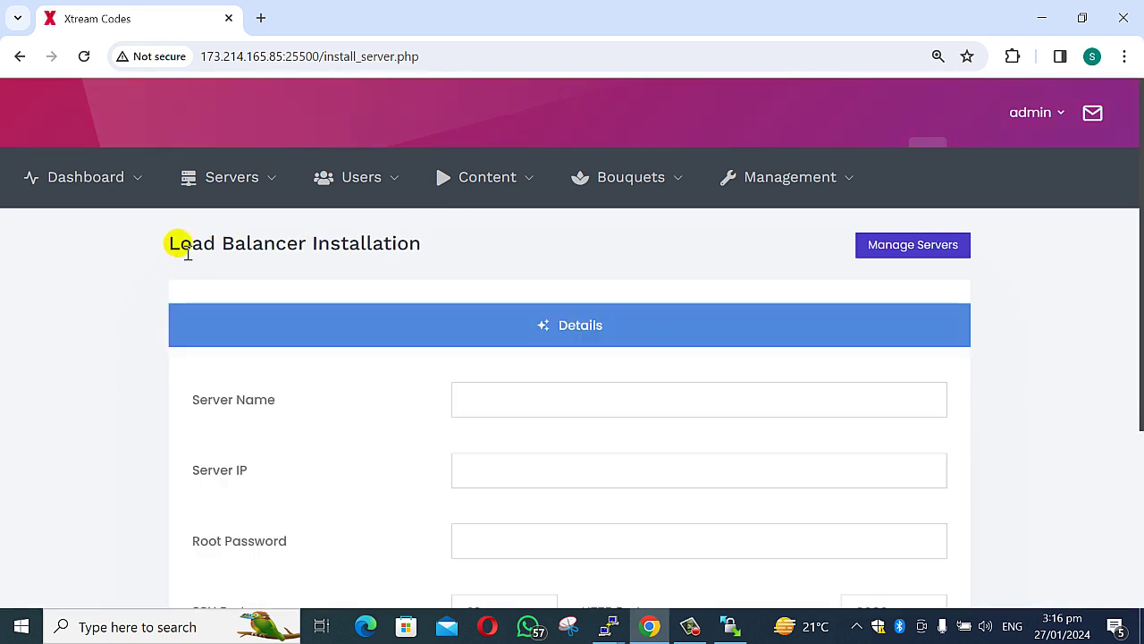
drag(184, 248, 332, 258)
click(349, 273)
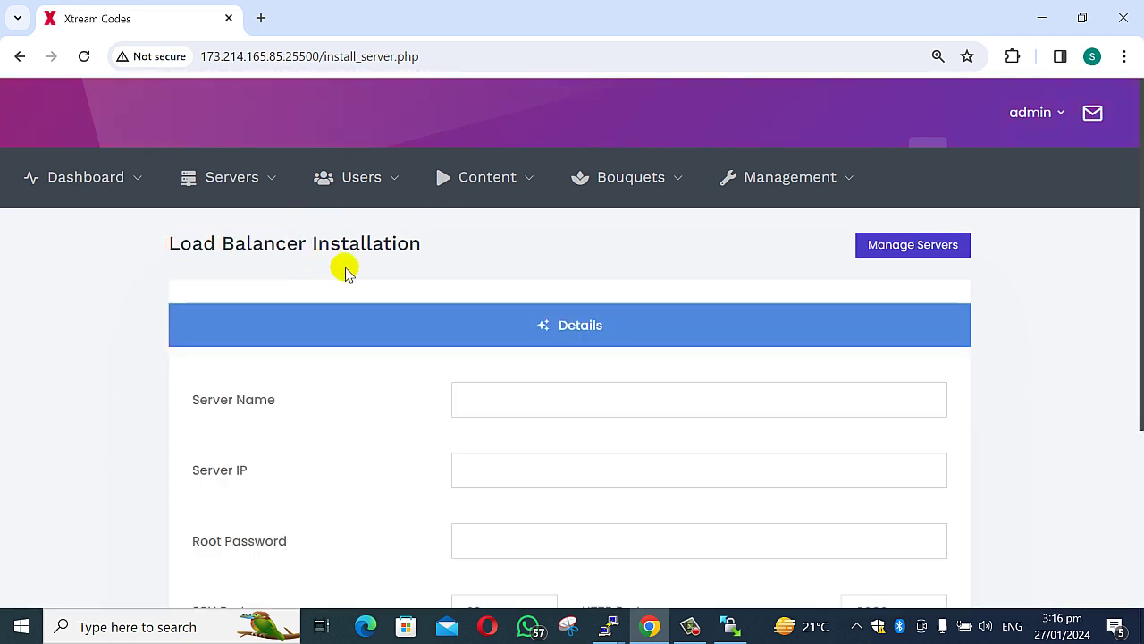
click(488, 401)
scroll(523, 468, down, 3)
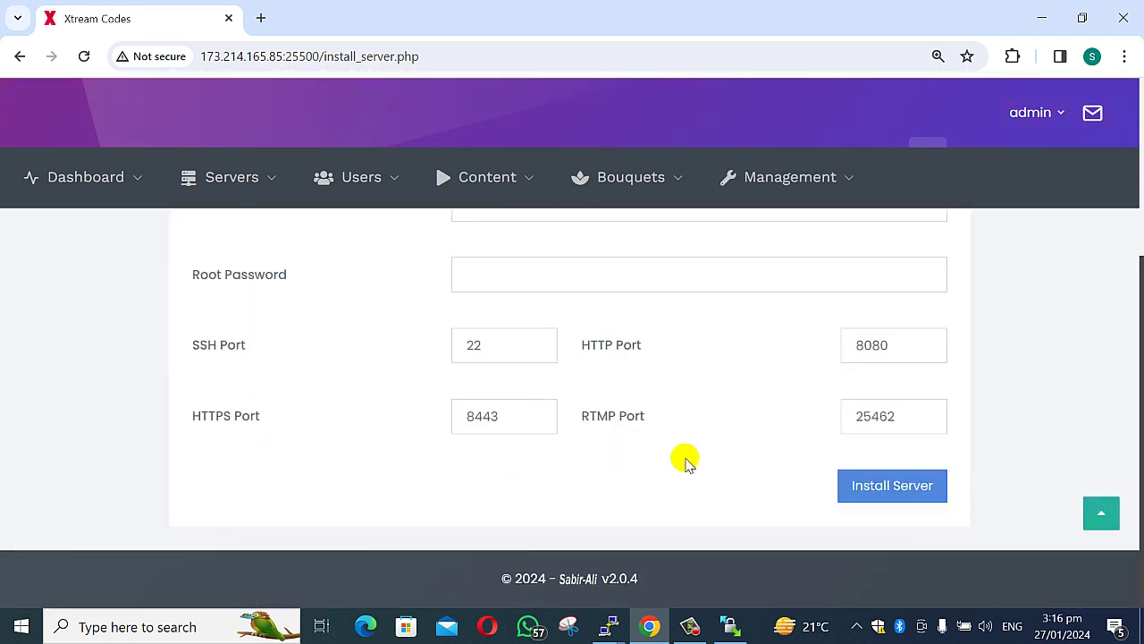
scroll(740, 442, up, 5)
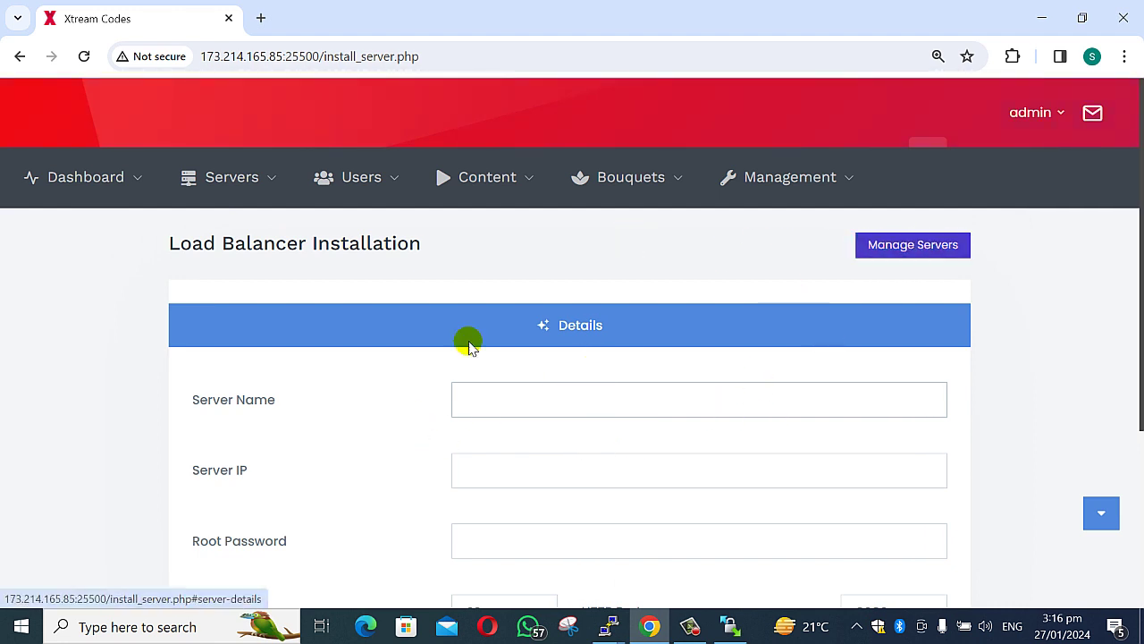
mouse_move(52, 161)
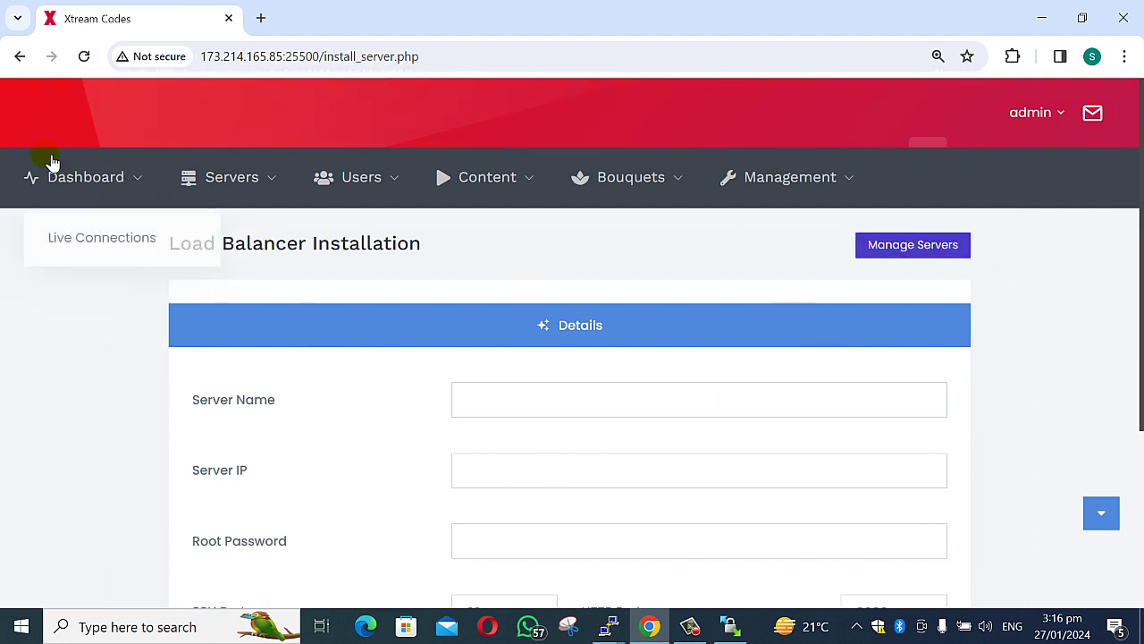
mouse_move(249, 200)
mouse_move(384, 183)
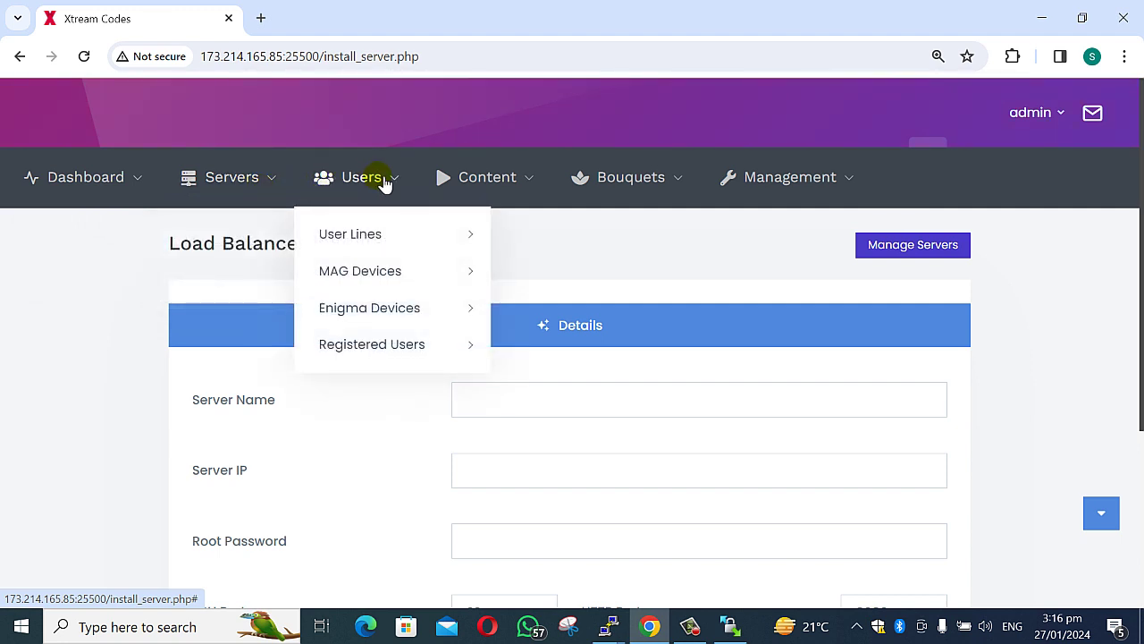
mouse_move(345, 230)
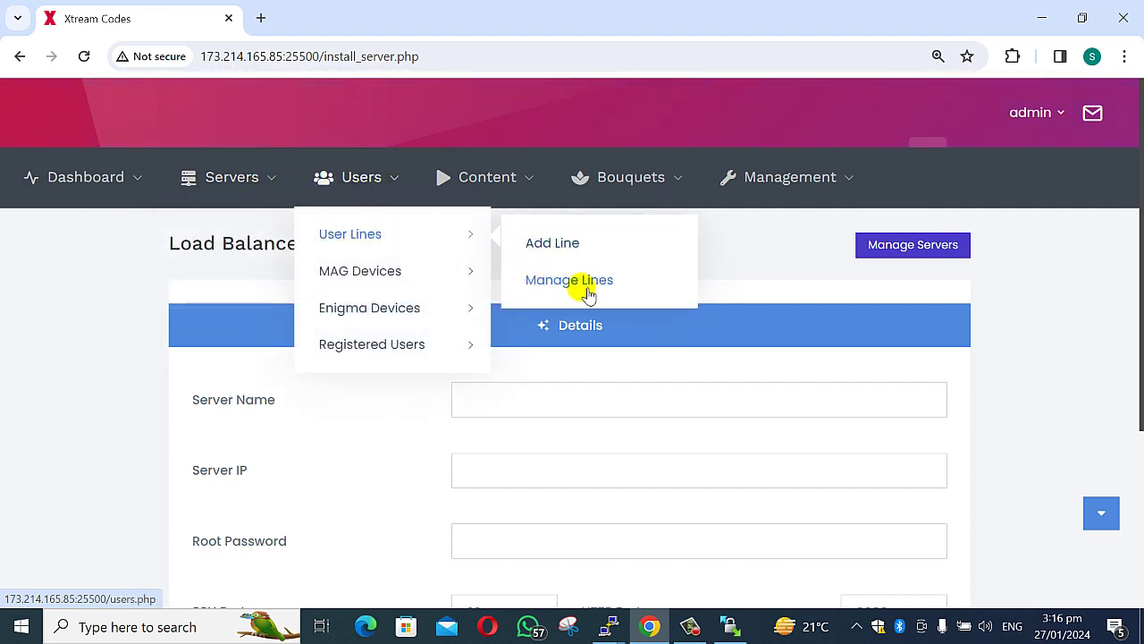
mouse_move(370, 265)
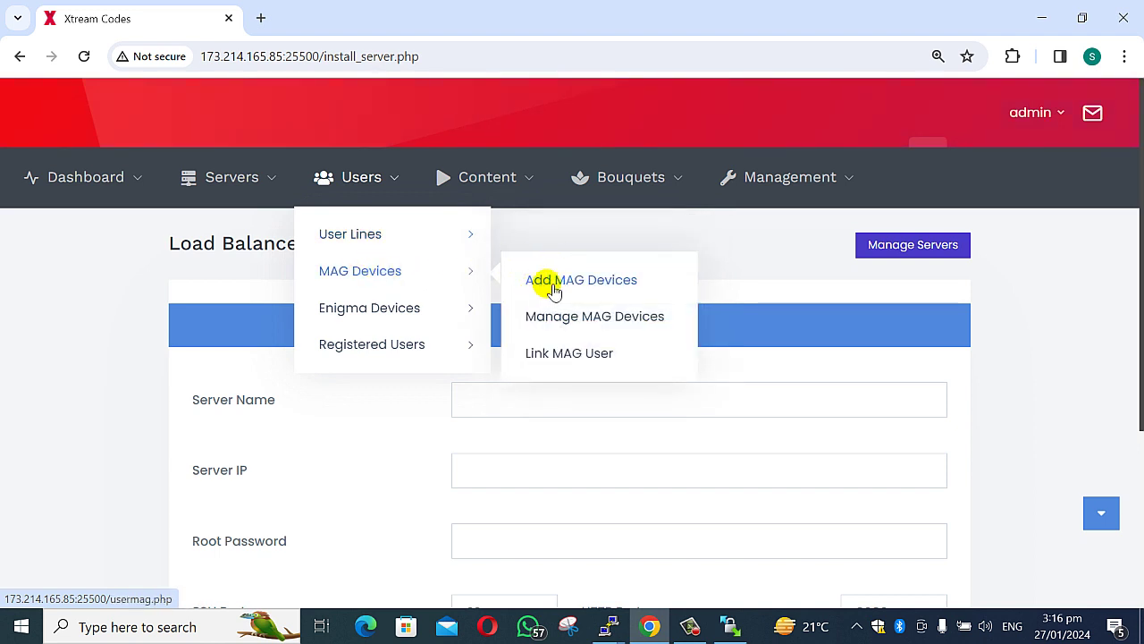
mouse_move(433, 328)
mouse_move(380, 311)
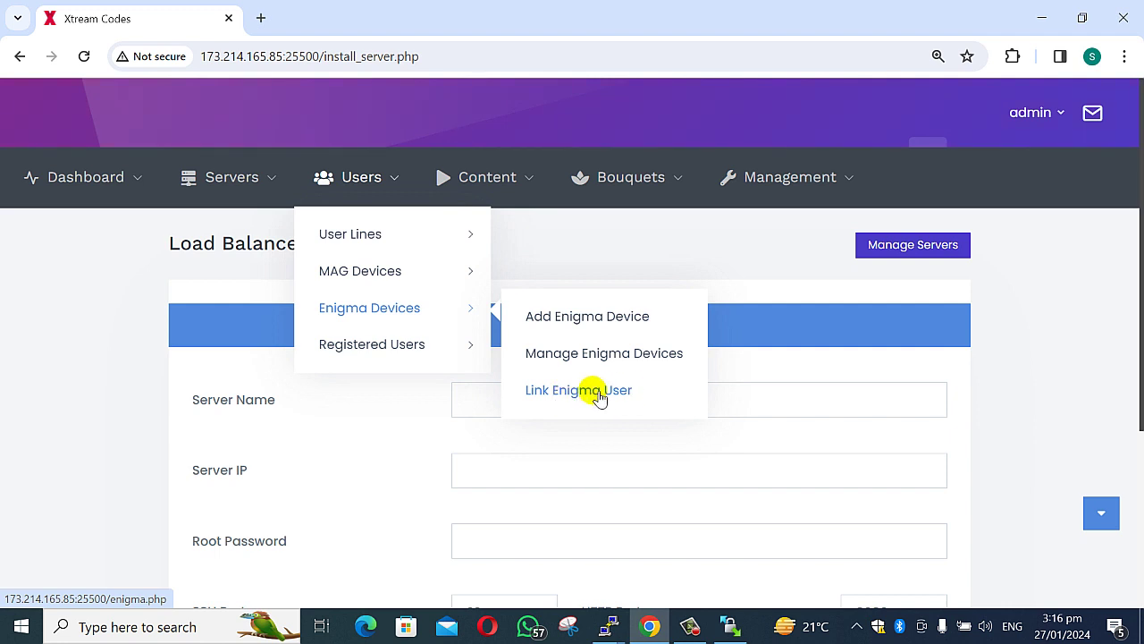
mouse_move(439, 343)
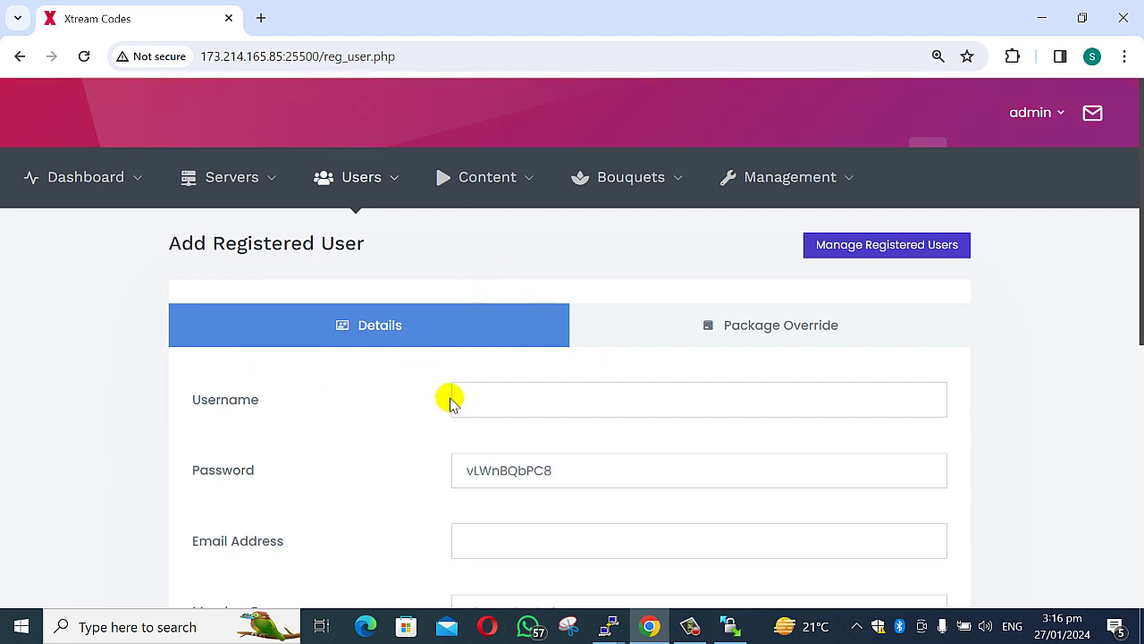
- Switch on the Verified toggle for the new registered user, leaving Credits at 0
scroll(578, 479, down, 3)
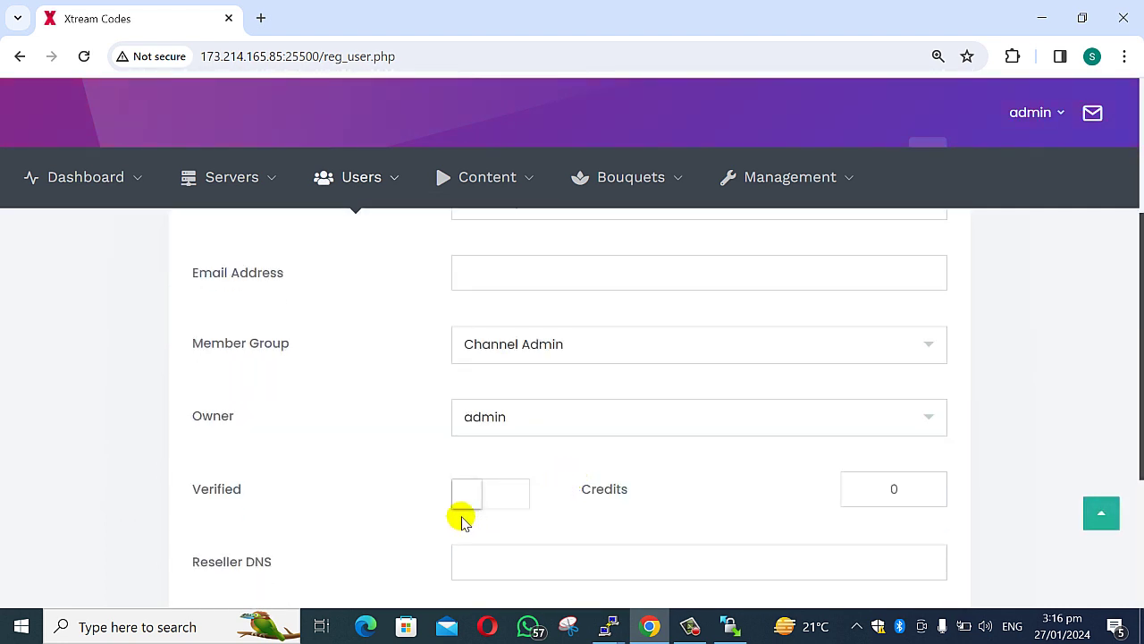
double_click(862, 495)
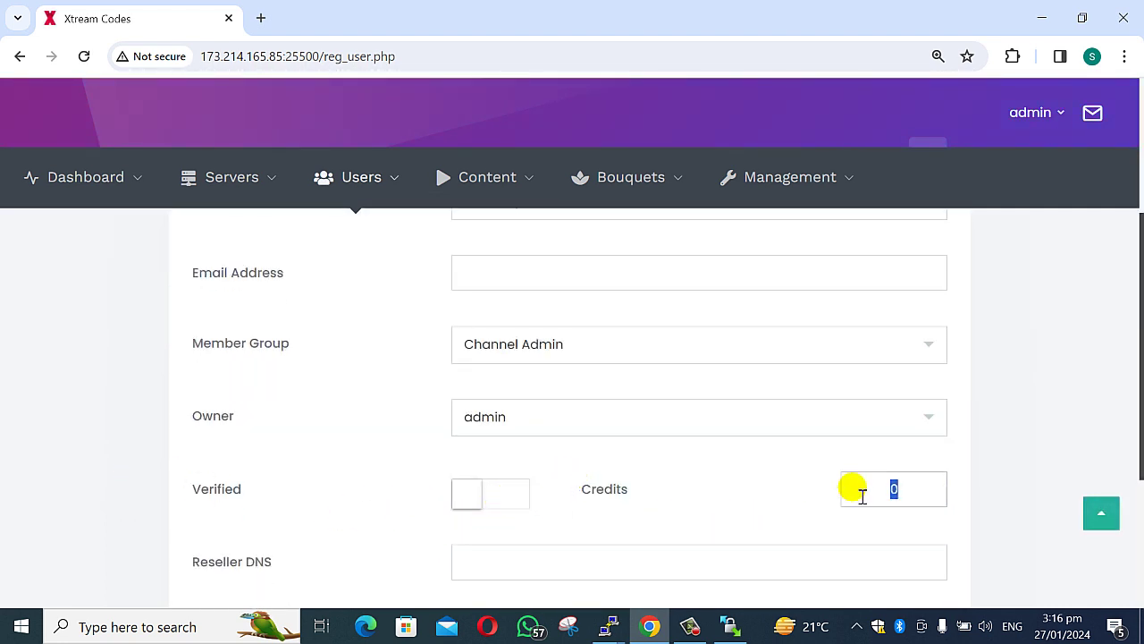
click(501, 497)
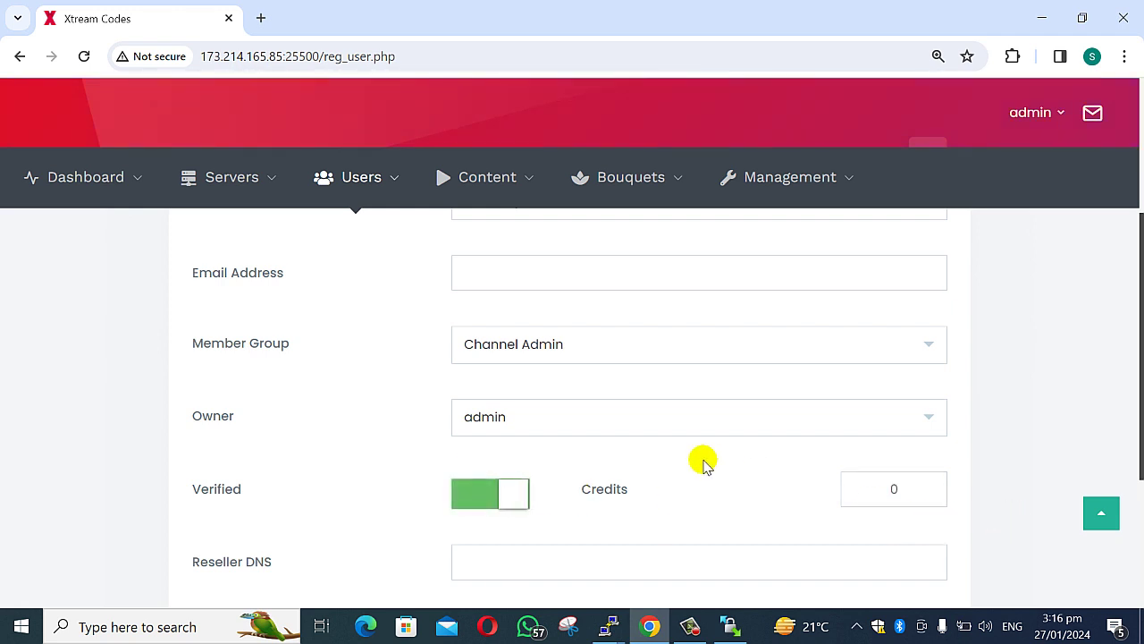
scroll(580, 470, up, 3)
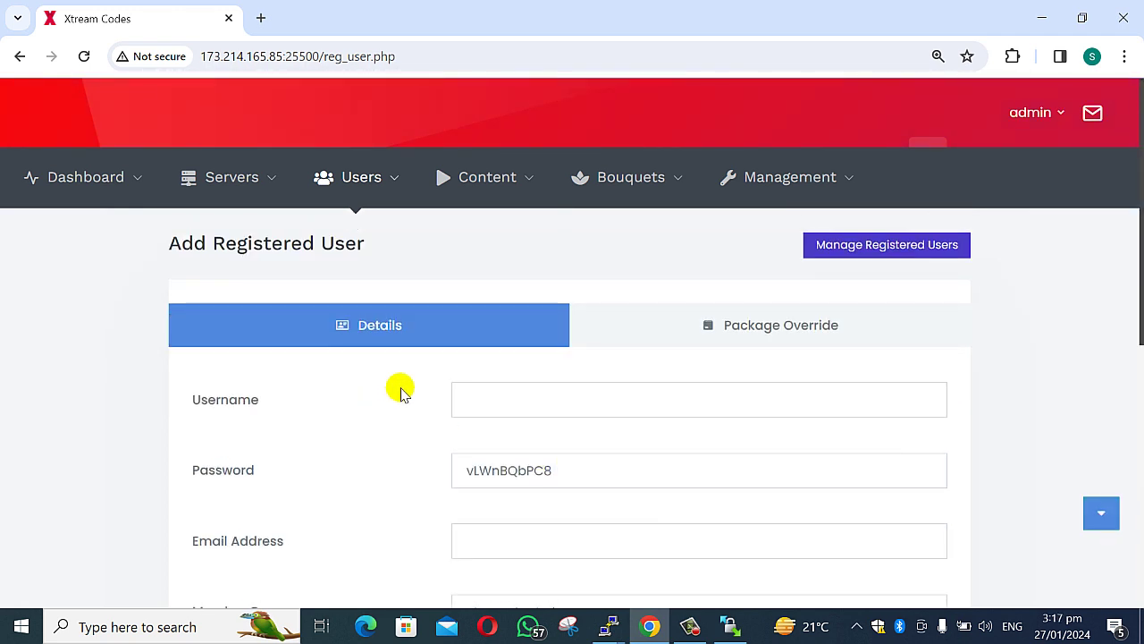
click(497, 411)
mouse_move(373, 209)
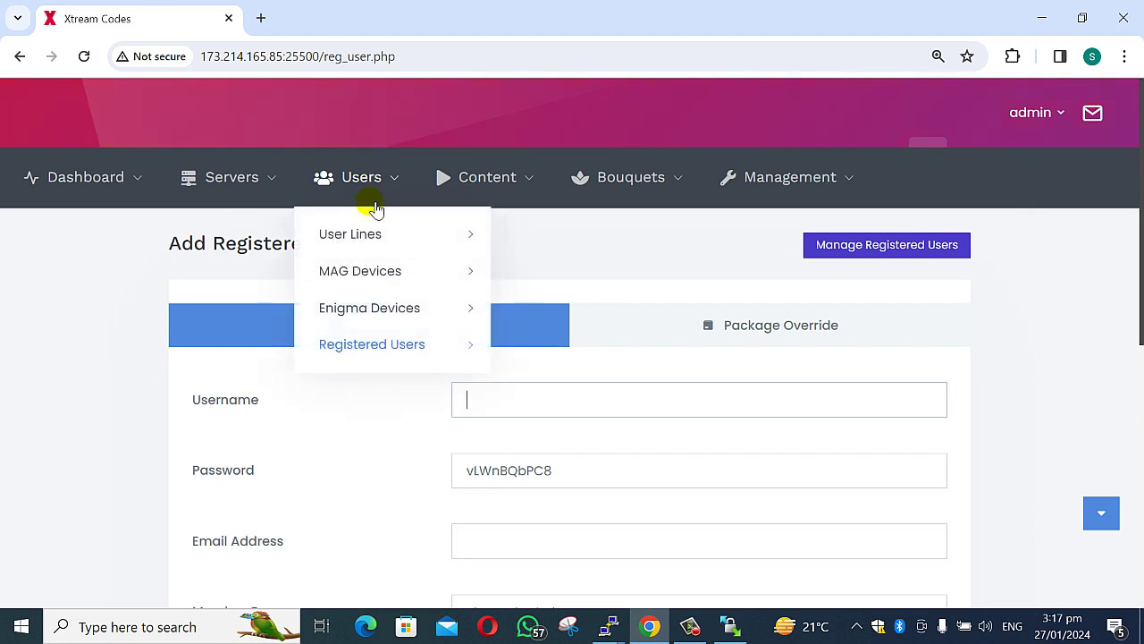
mouse_move(447, 372)
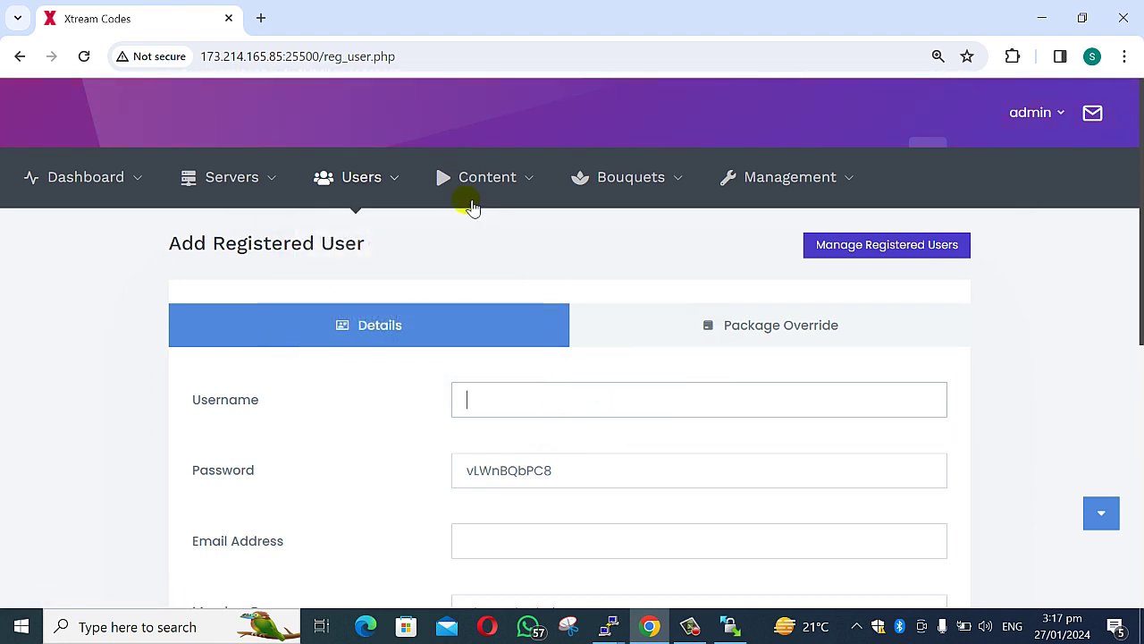
mouse_move(480, 183)
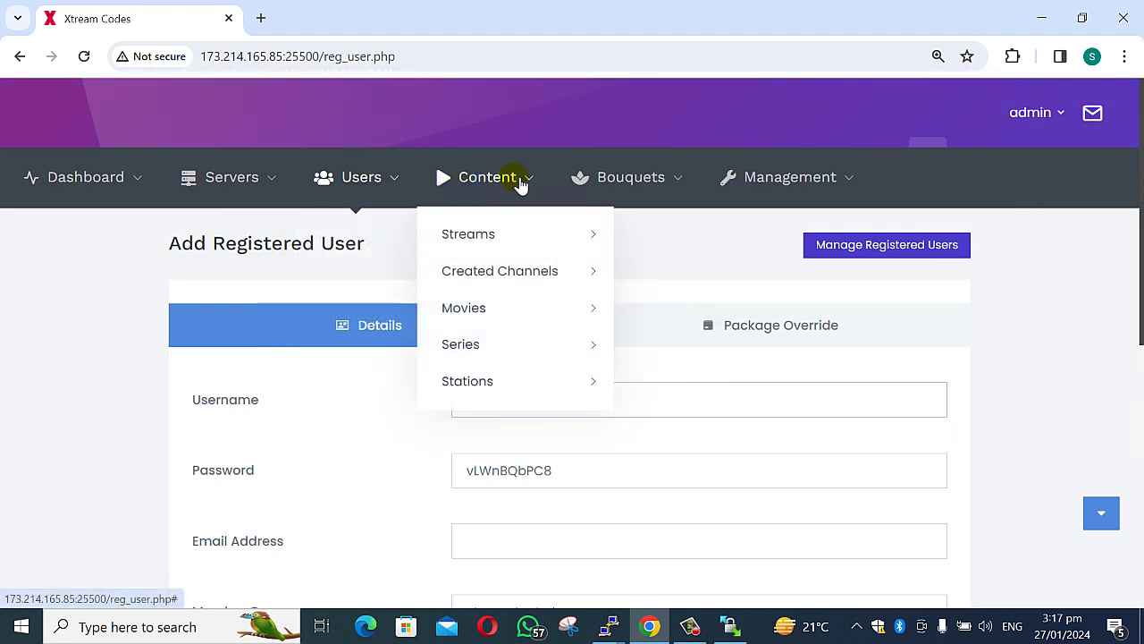
mouse_move(475, 236)
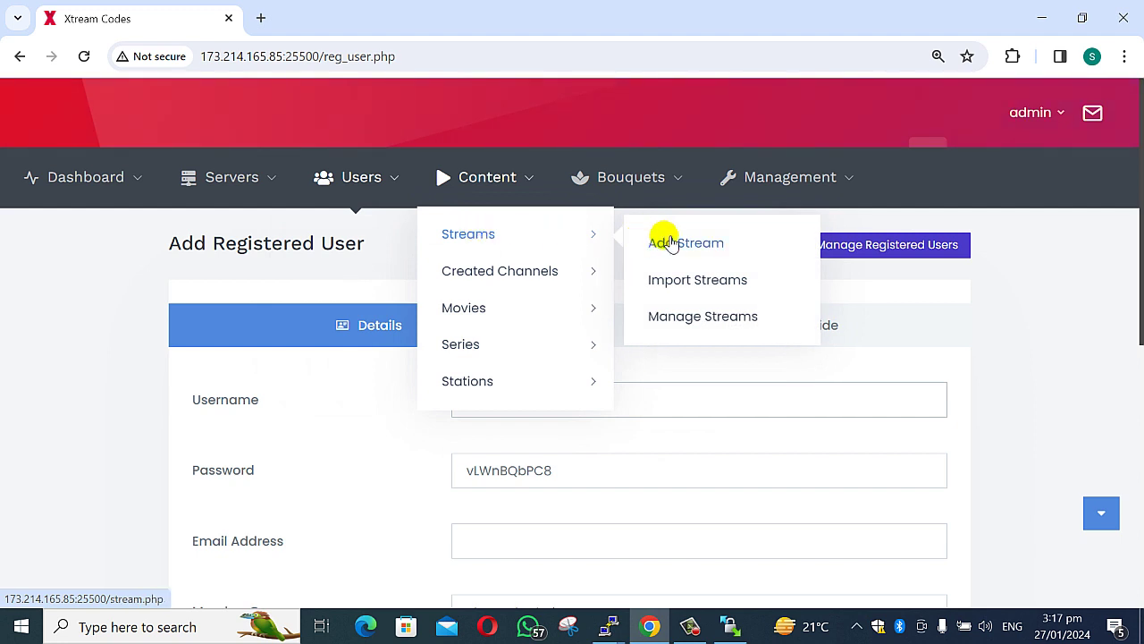
mouse_move(554, 297)
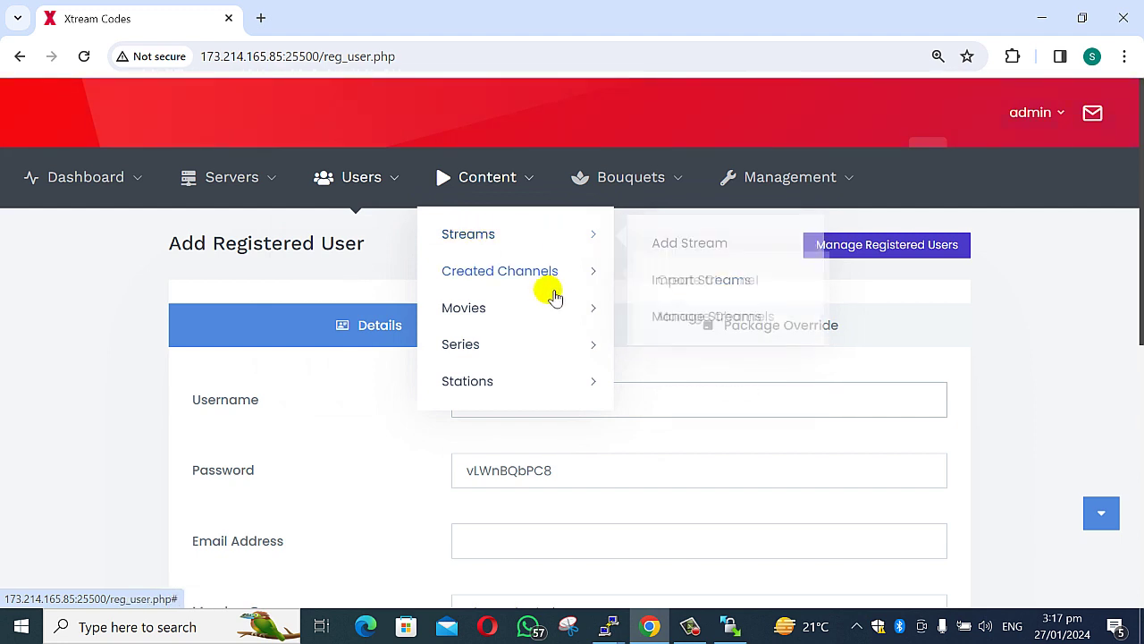
mouse_move(480, 315)
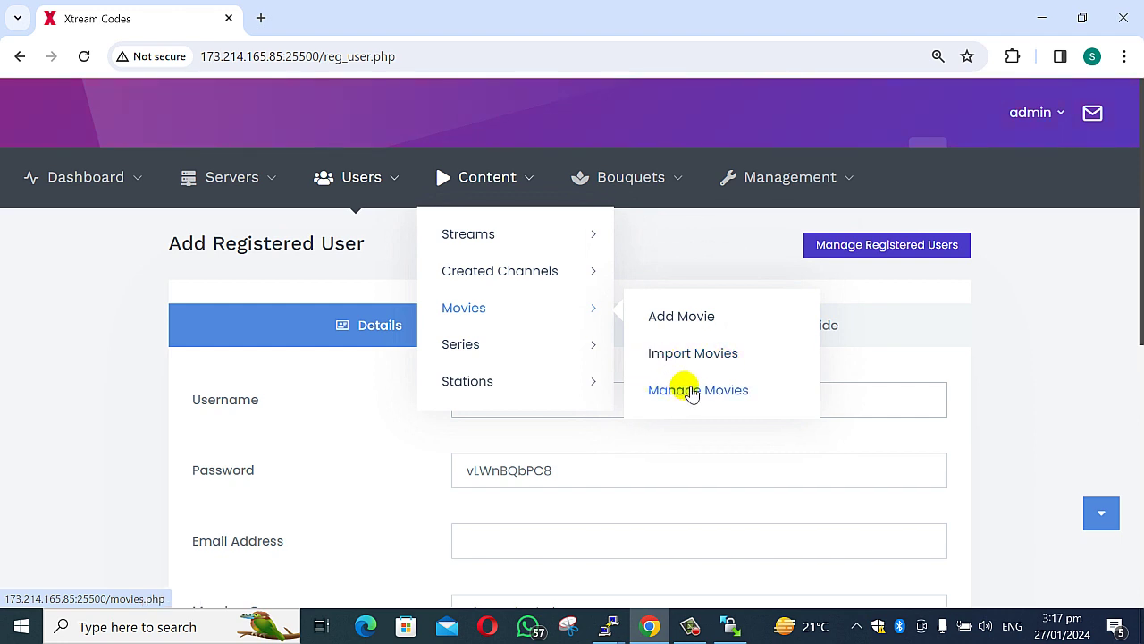
mouse_move(506, 352)
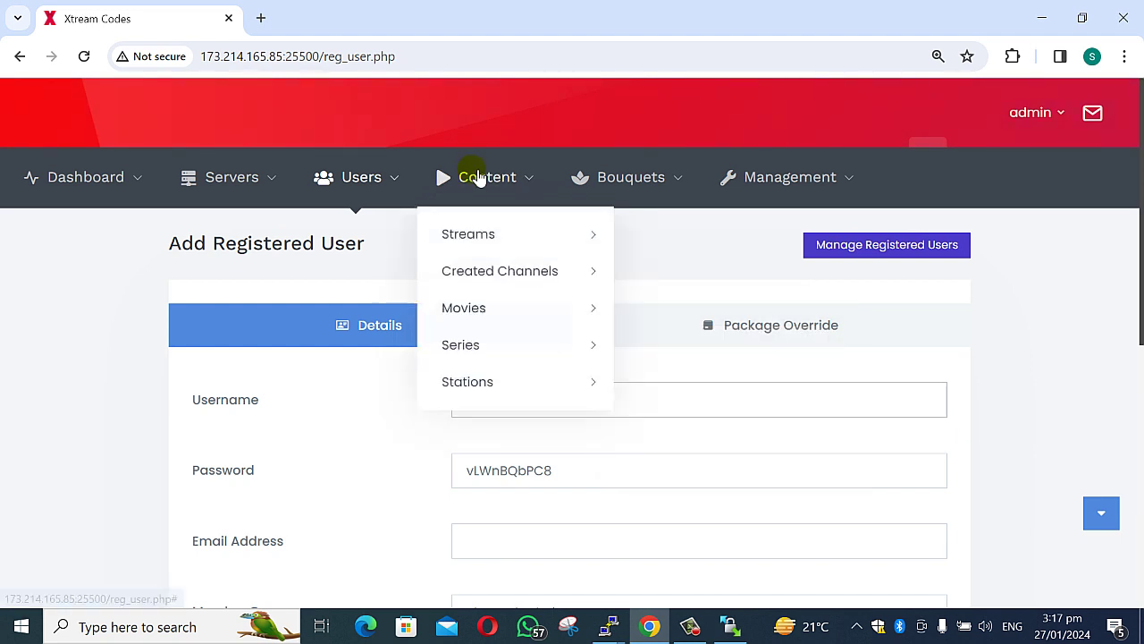
mouse_move(492, 388)
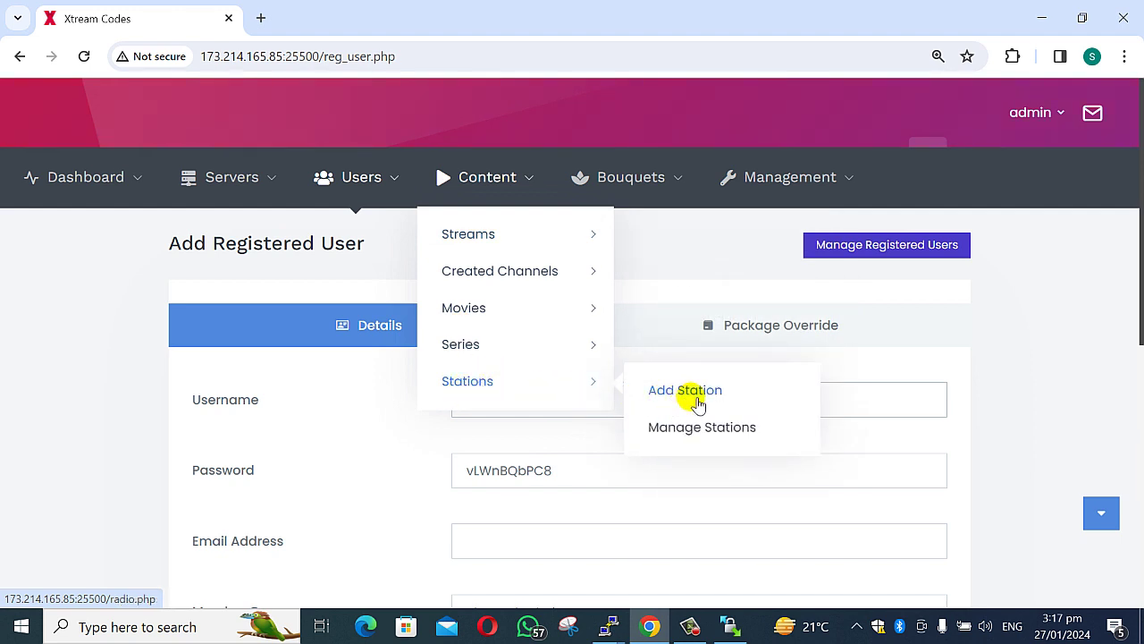
mouse_move(646, 190)
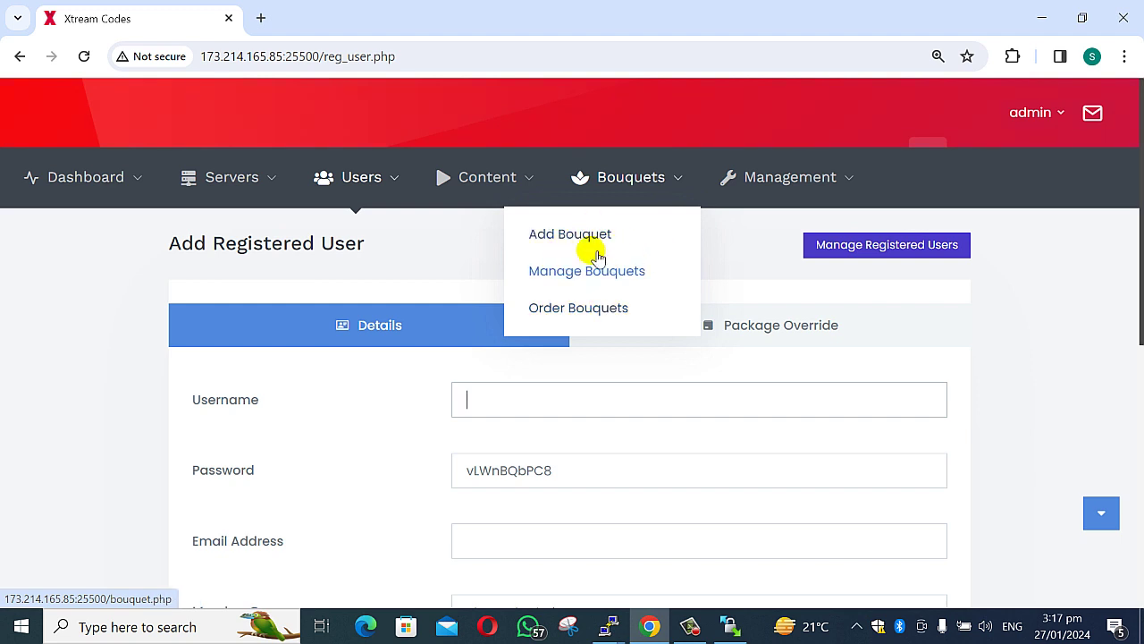
mouse_move(771, 192)
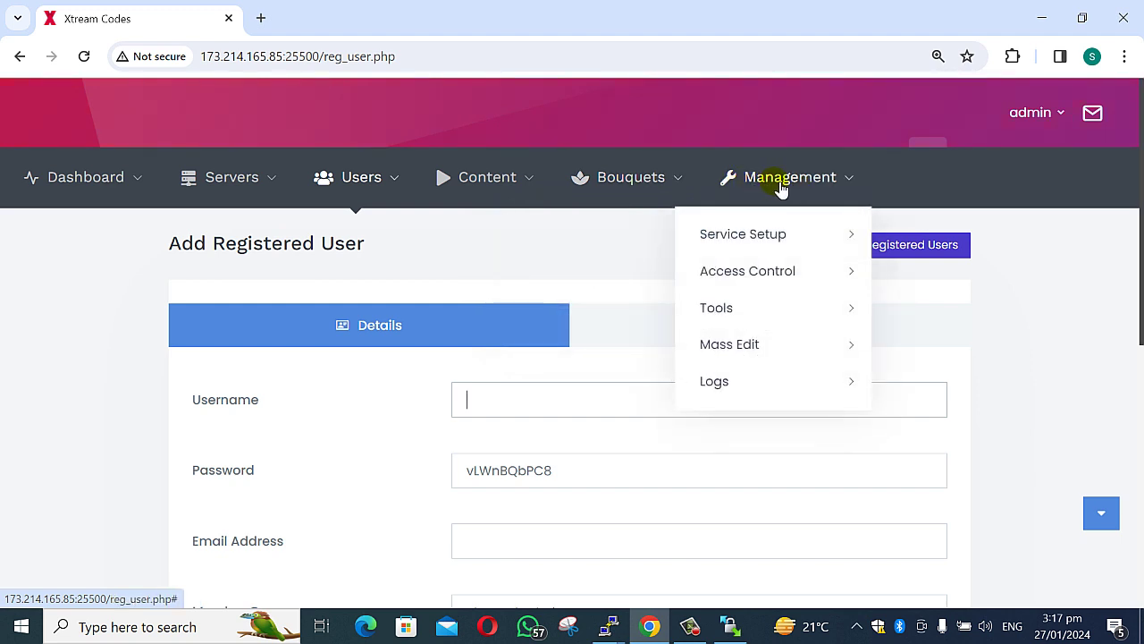
mouse_move(742, 242)
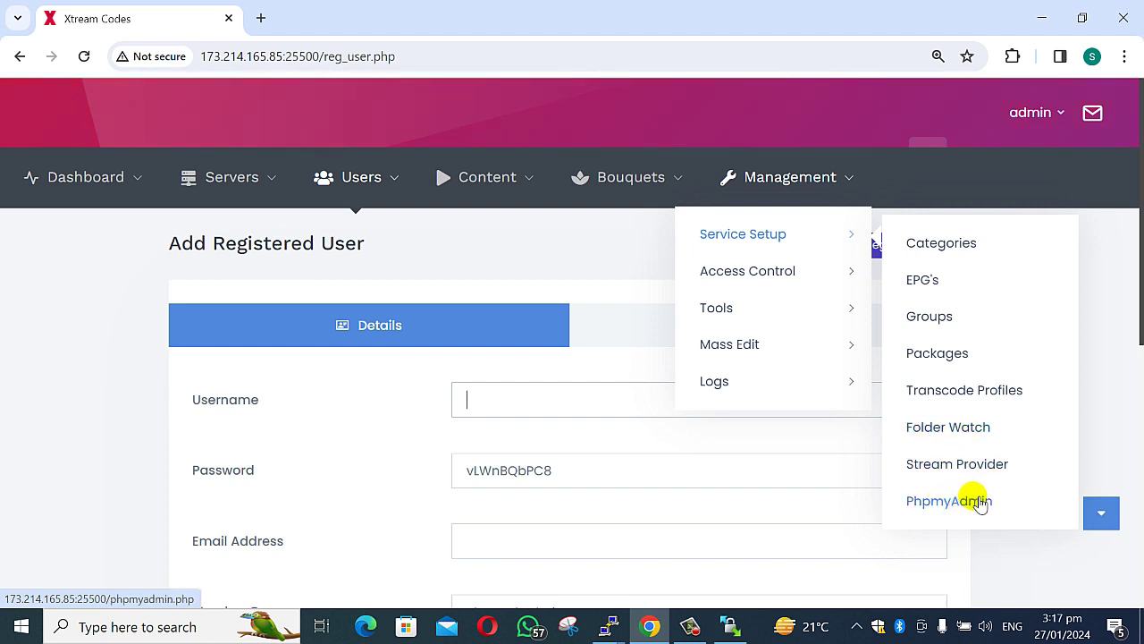
mouse_move(750, 281)
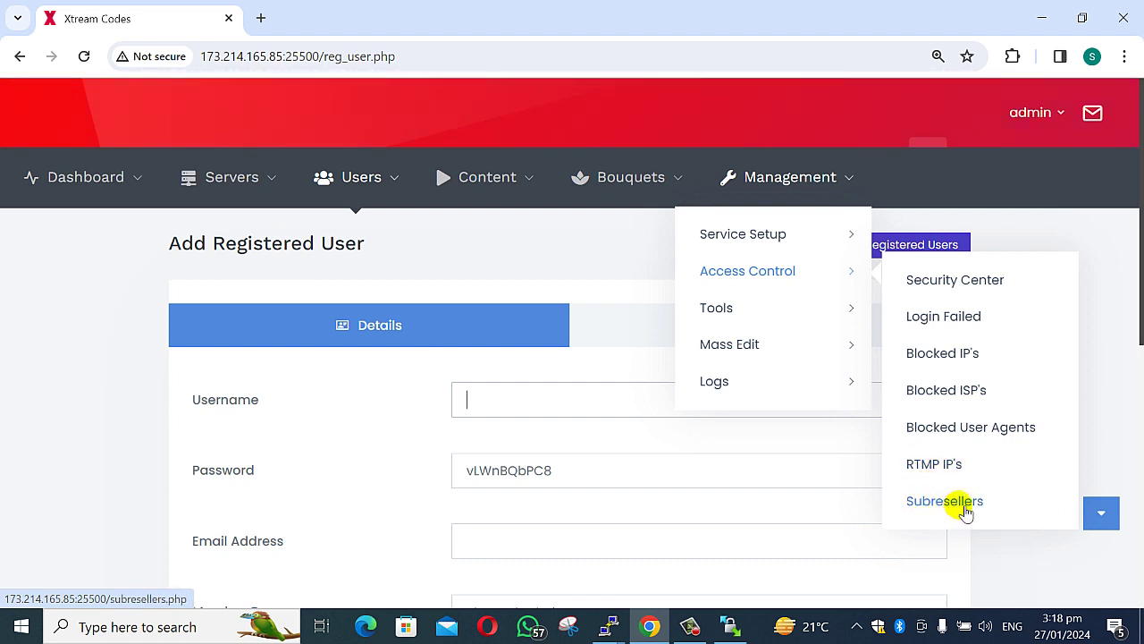
mouse_move(720, 322)
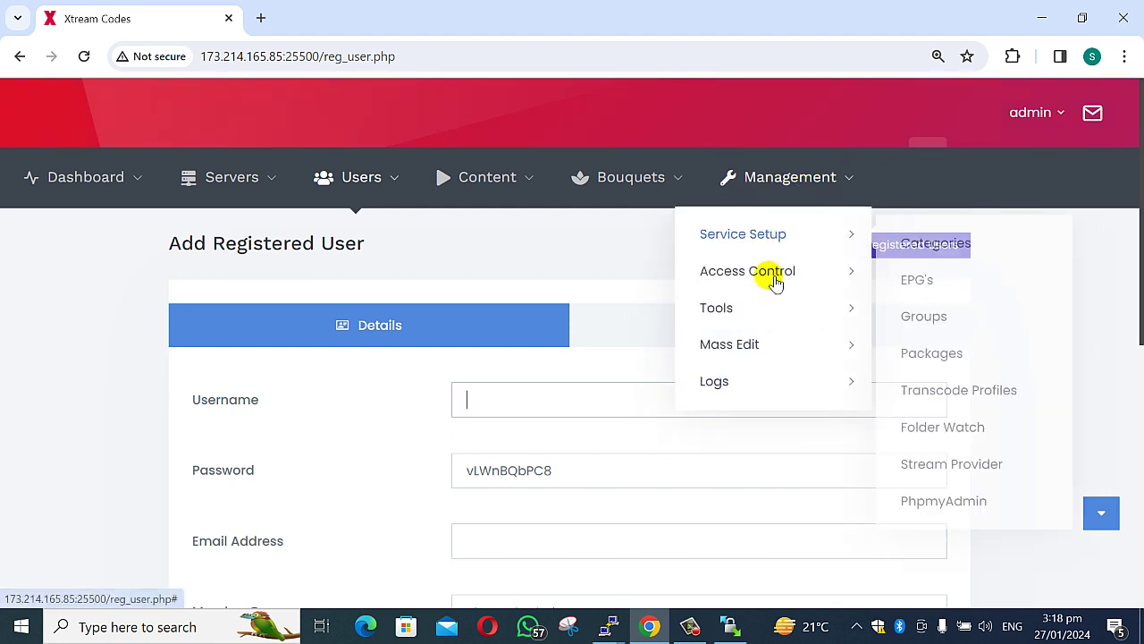
mouse_move(755, 351)
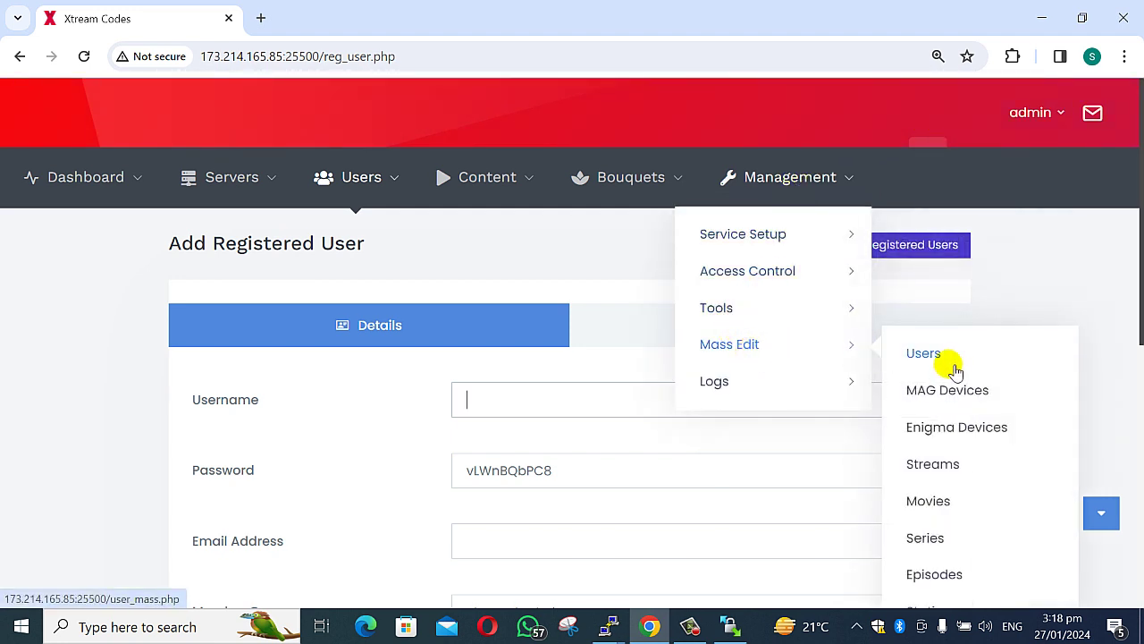
scroll(961, 384, down, 3)
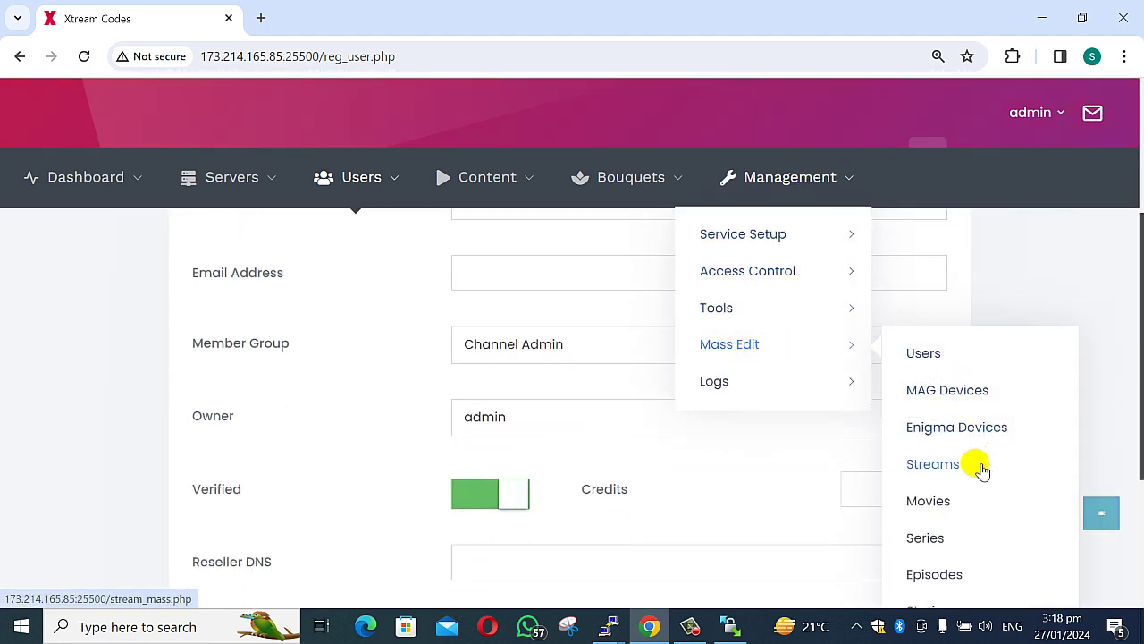
scroll(959, 473, down, 1)
scroll(962, 496, down, 1)
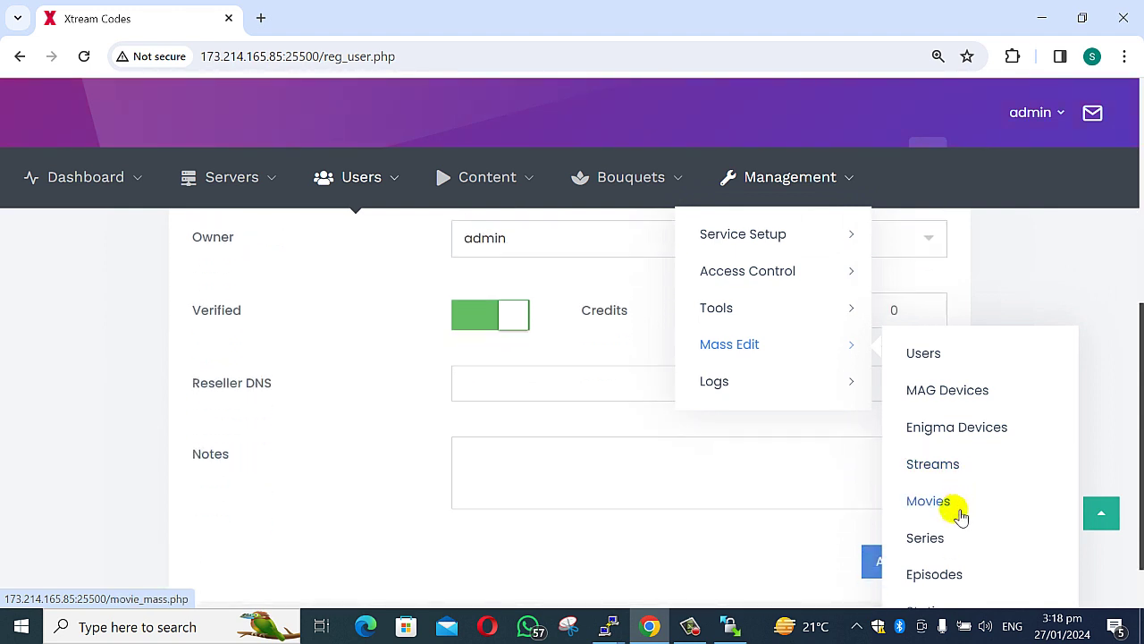
scroll(959, 507, down, 1)
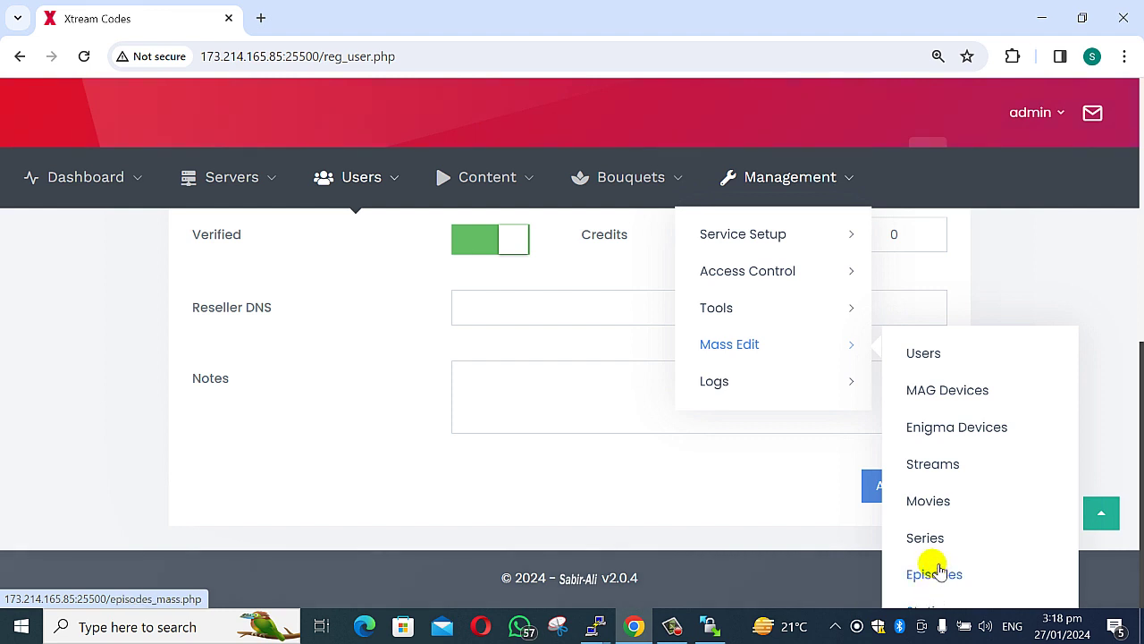
mouse_move(800, 240)
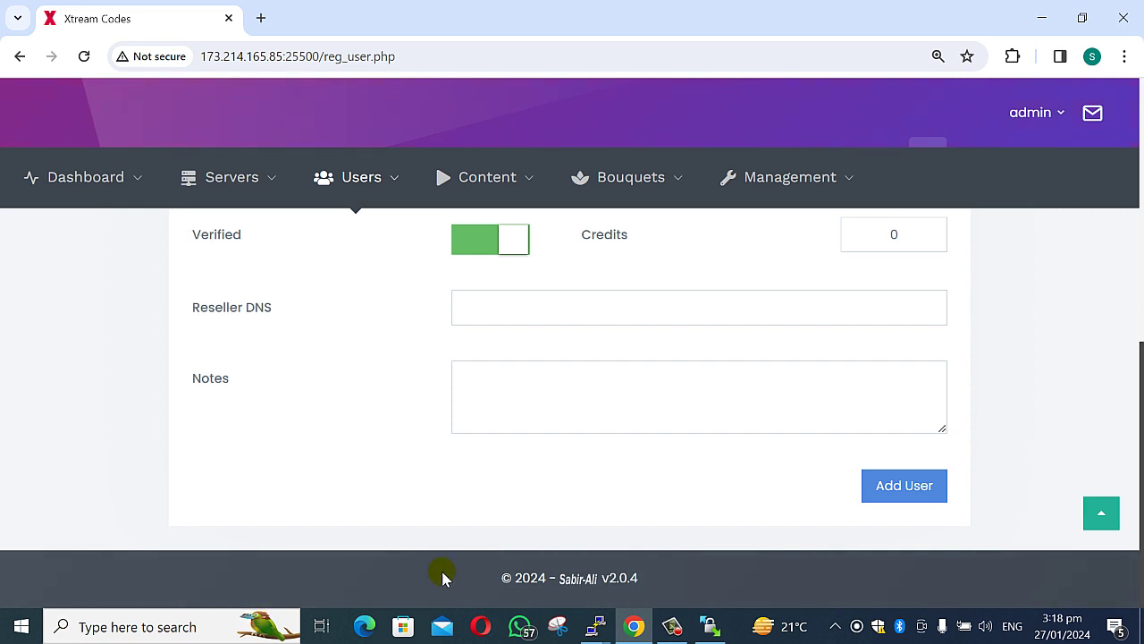
- Open the admin's profile page, switch Dark Mode on and save the profile
click(1050, 125)
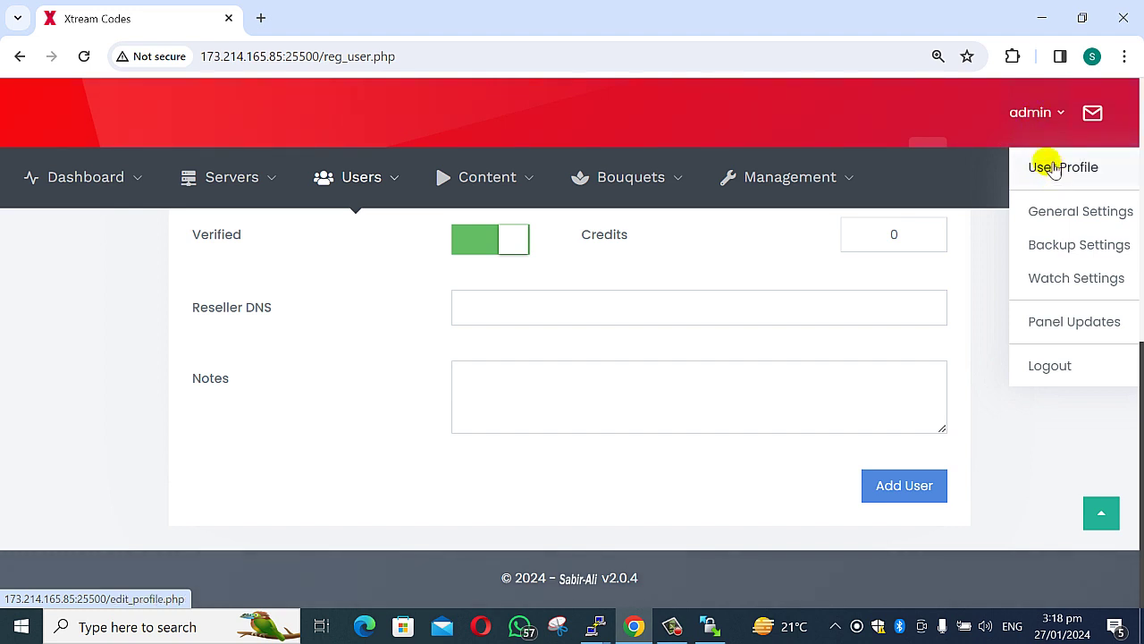
click(1018, 112)
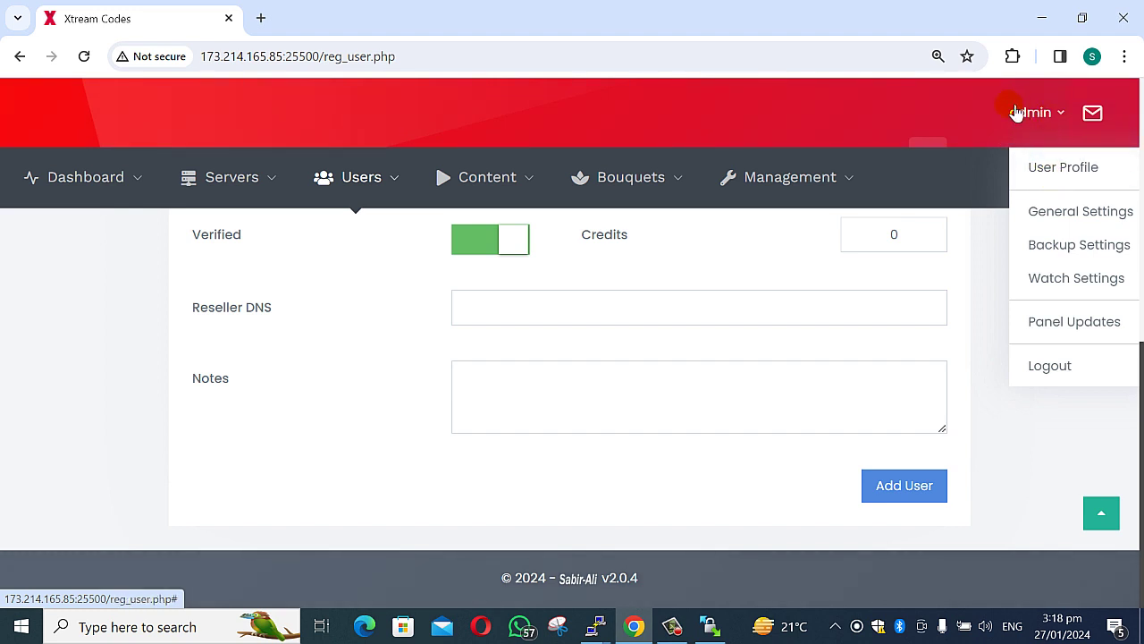
click(1057, 170)
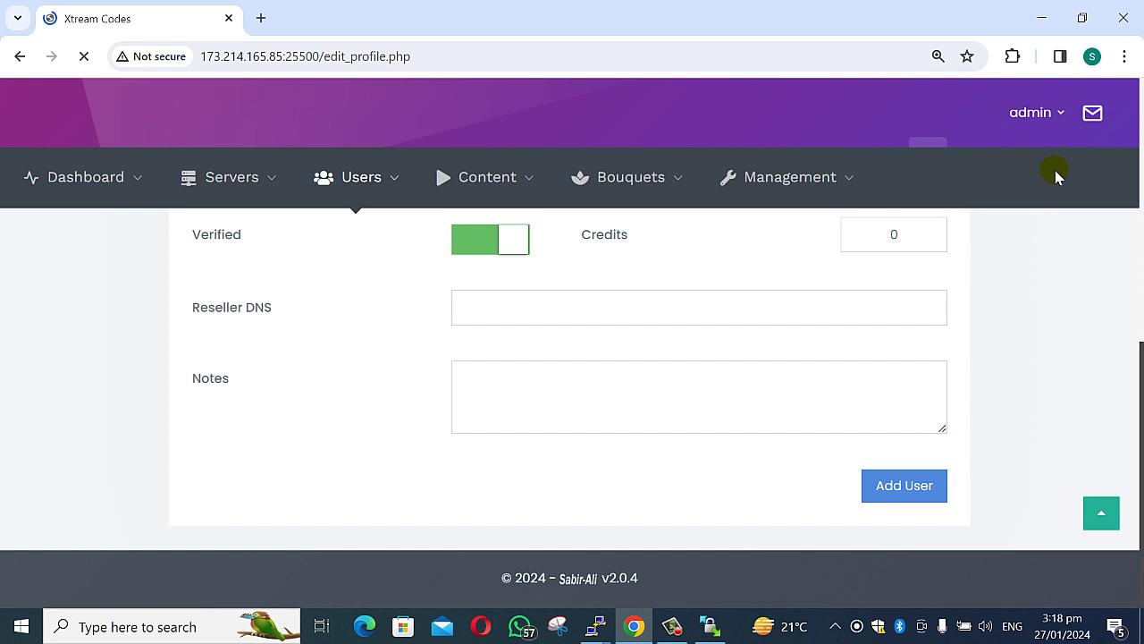
scroll(710, 370, down, 3)
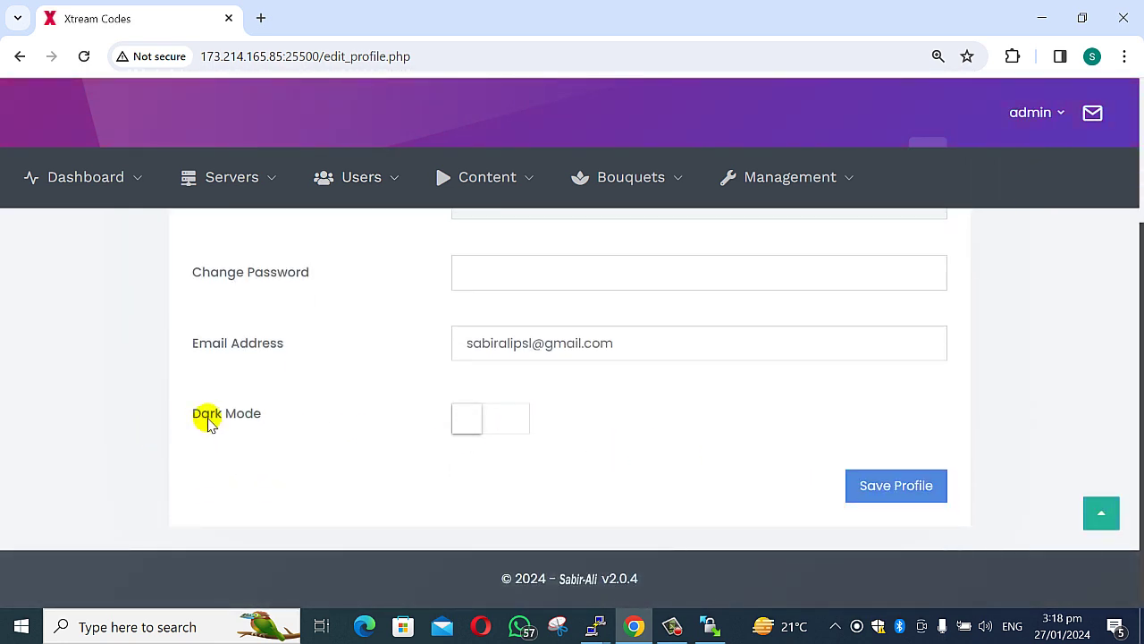
drag(207, 423, 252, 428)
click(490, 418)
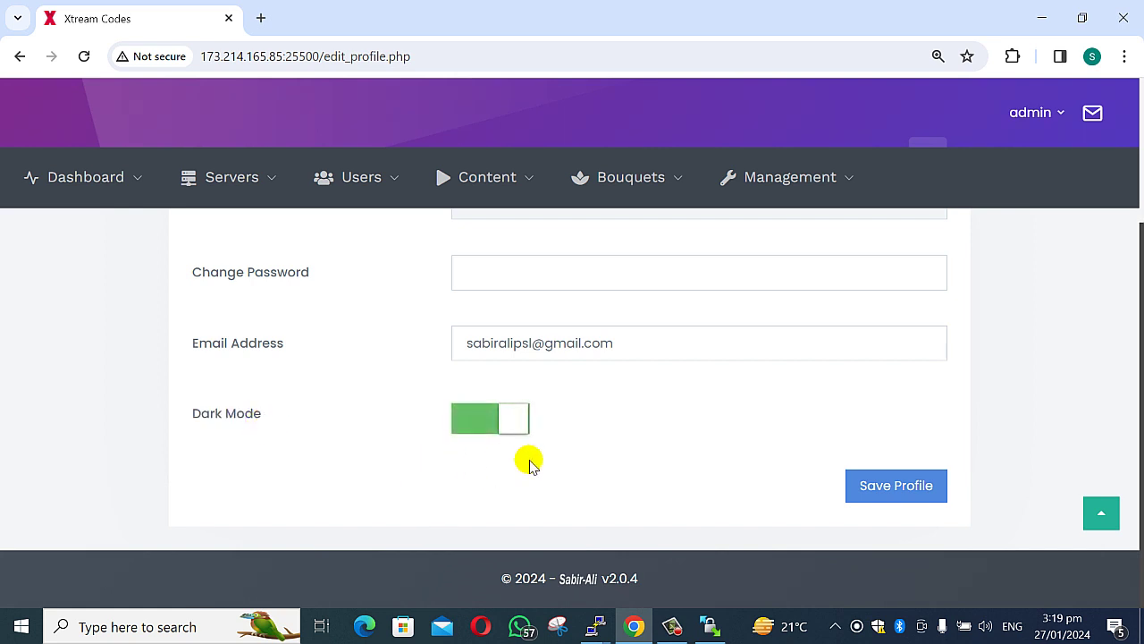
scroll(575, 513, down, 2)
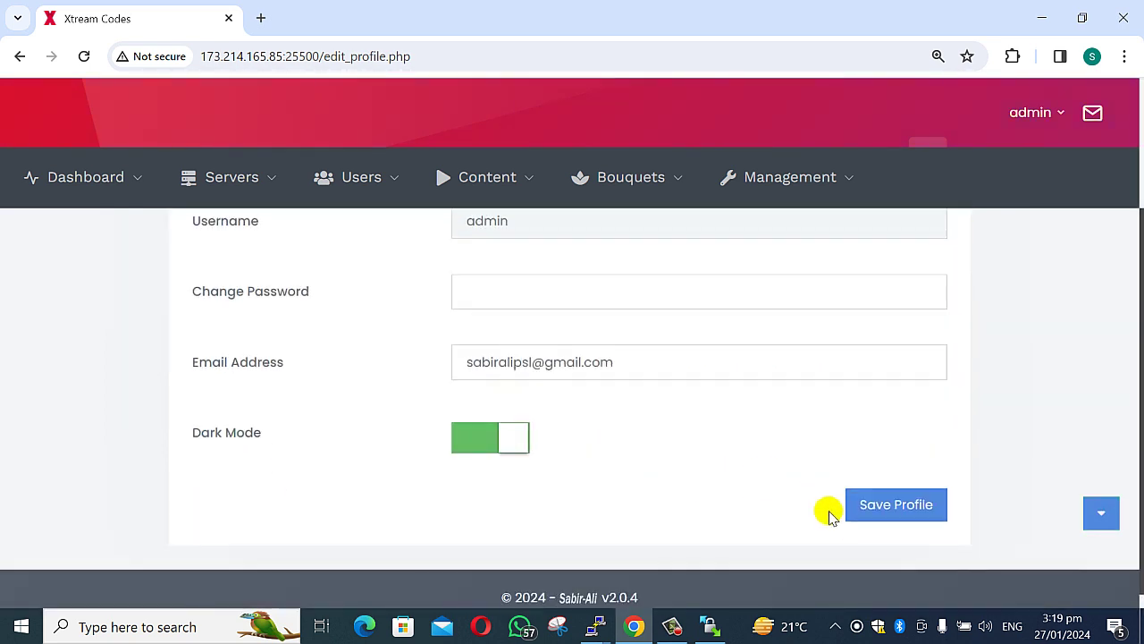
click(892, 510)
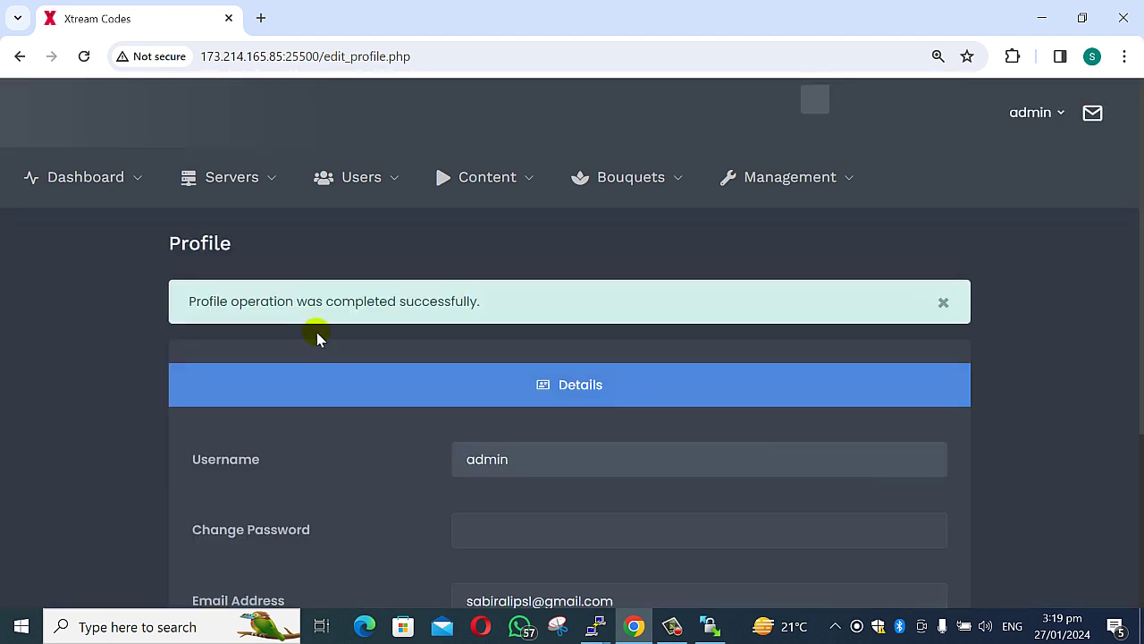
- Turn Dark Mode off in User Profile, save it, then open General Settings
mouse_move(339, 192)
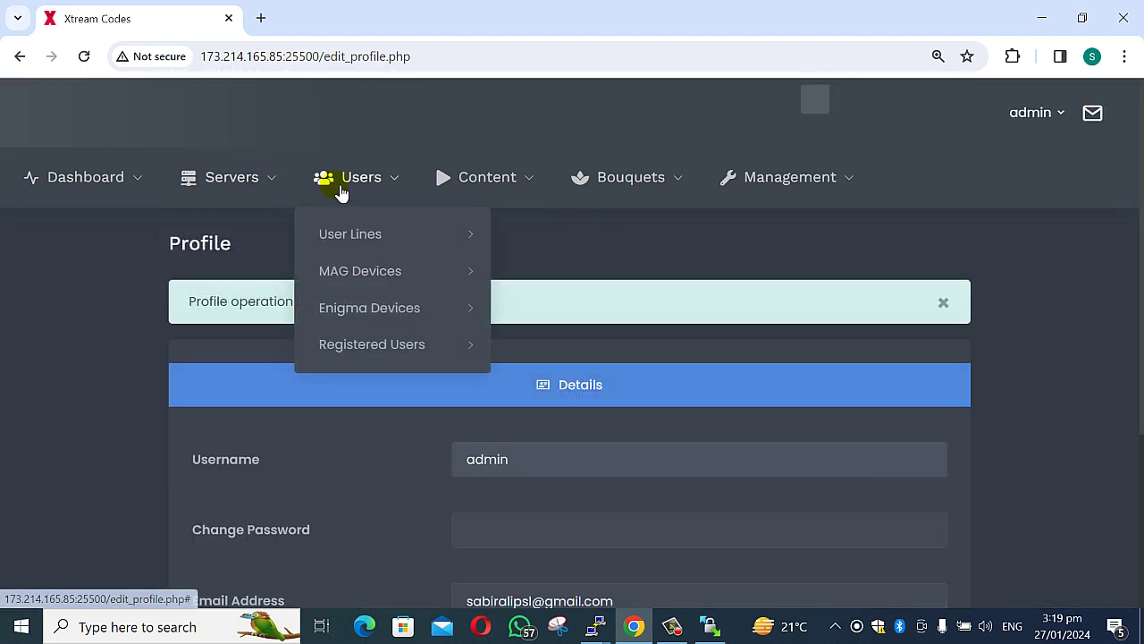
scroll(511, 439, down, 3)
scroll(778, 467, up, 3)
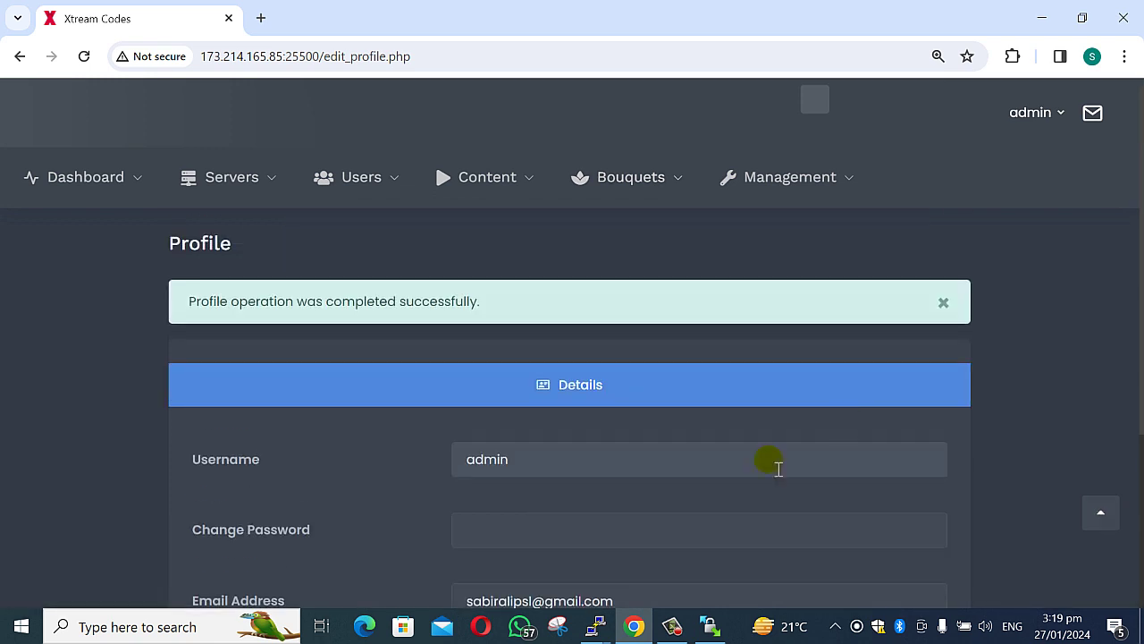
mouse_move(1034, 114)
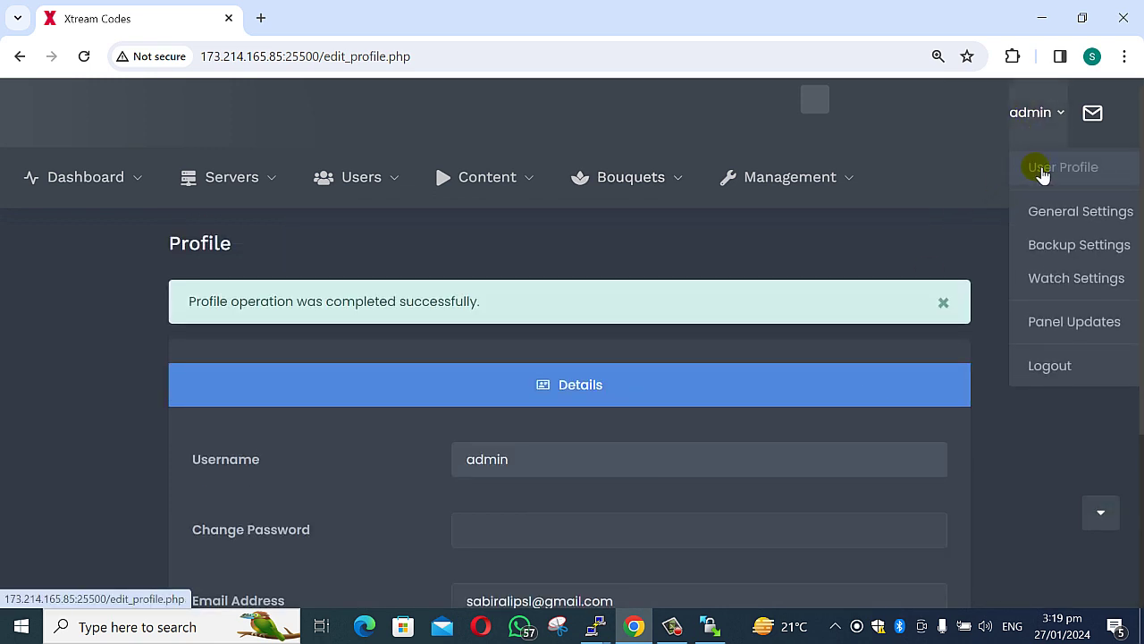
click(1040, 173)
scroll(560, 524, down, 4)
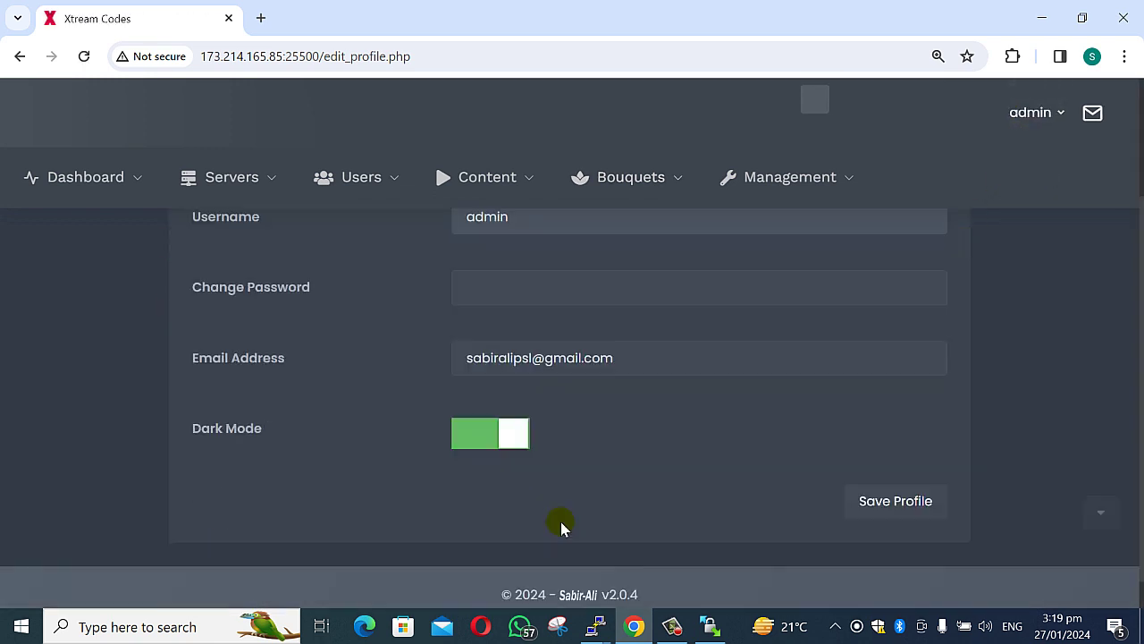
click(487, 425)
click(874, 490)
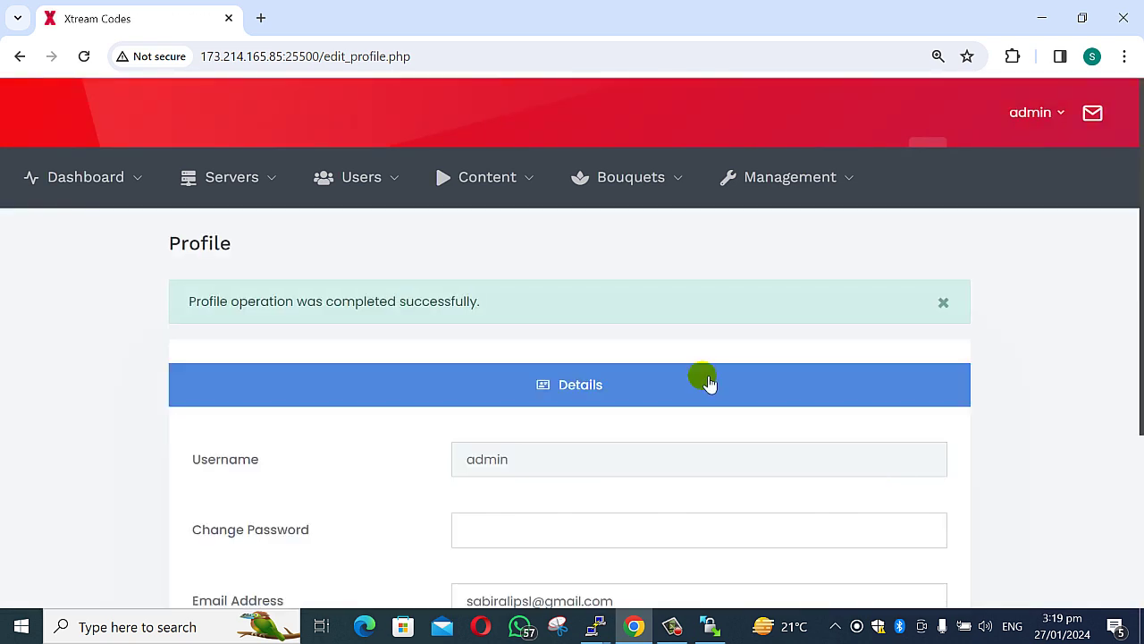
mouse_move(1054, 115)
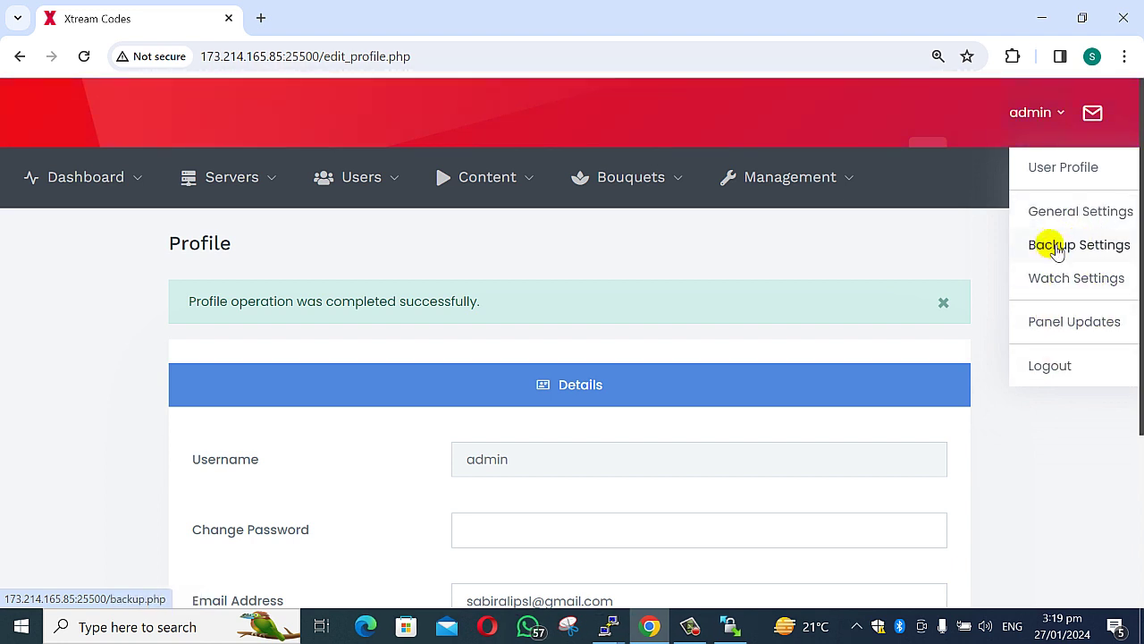
click(1061, 215)
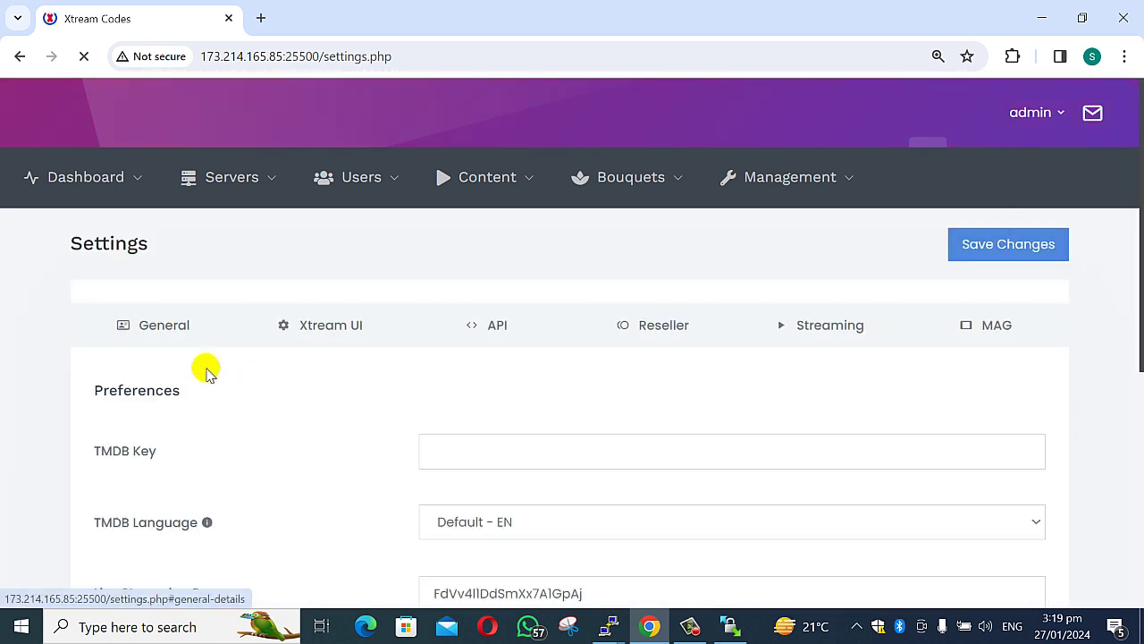
- Review the General tab's Login Logo, Logo Sidebar and Load Balancing Key fields
scroll(156, 459, down, 1)
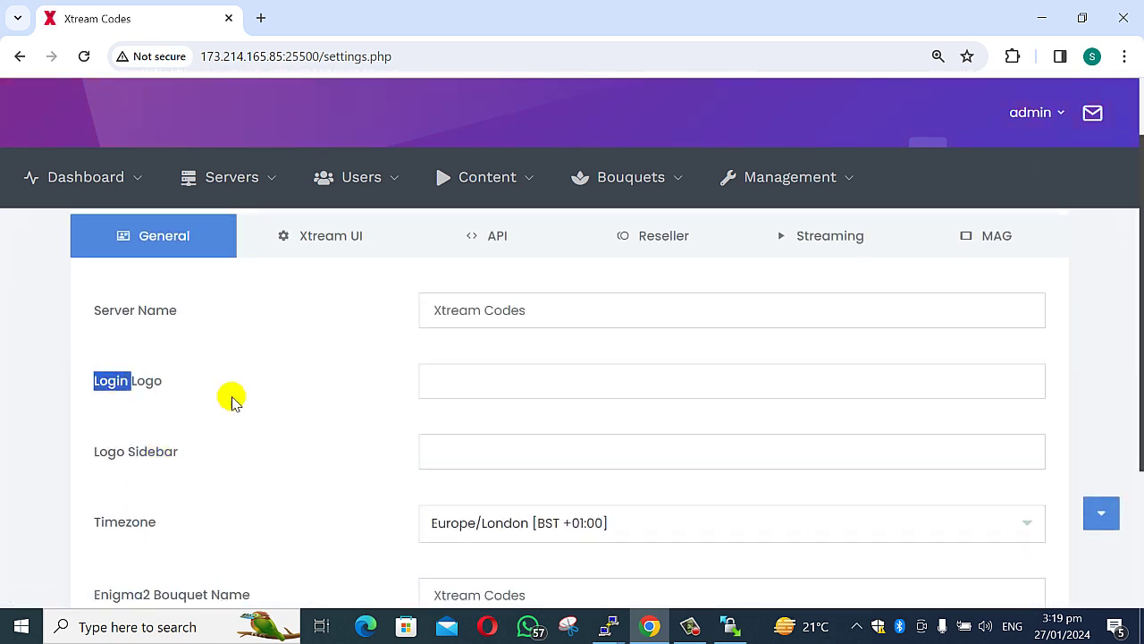
click(391, 365)
double_click(101, 380)
click(196, 404)
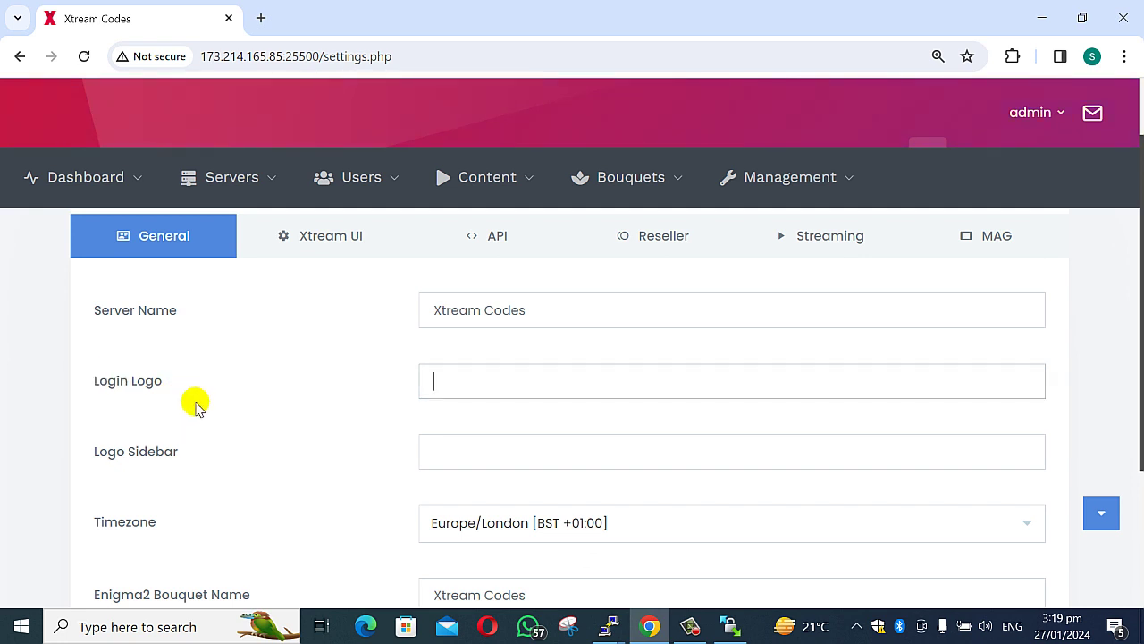
click(126, 453)
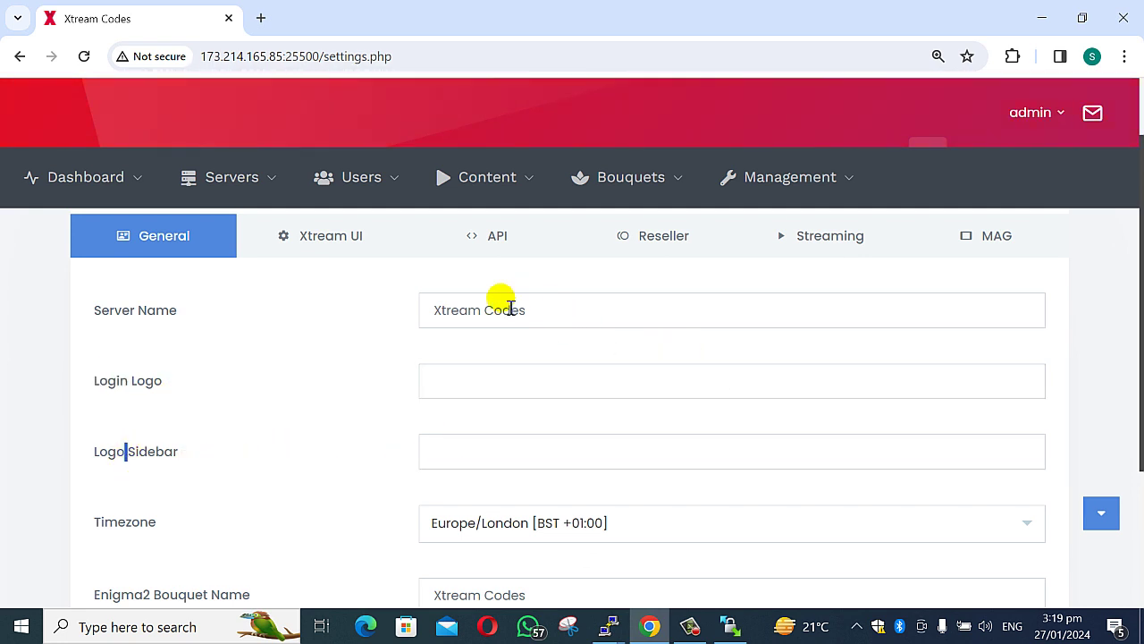
scroll(527, 328, down, 2)
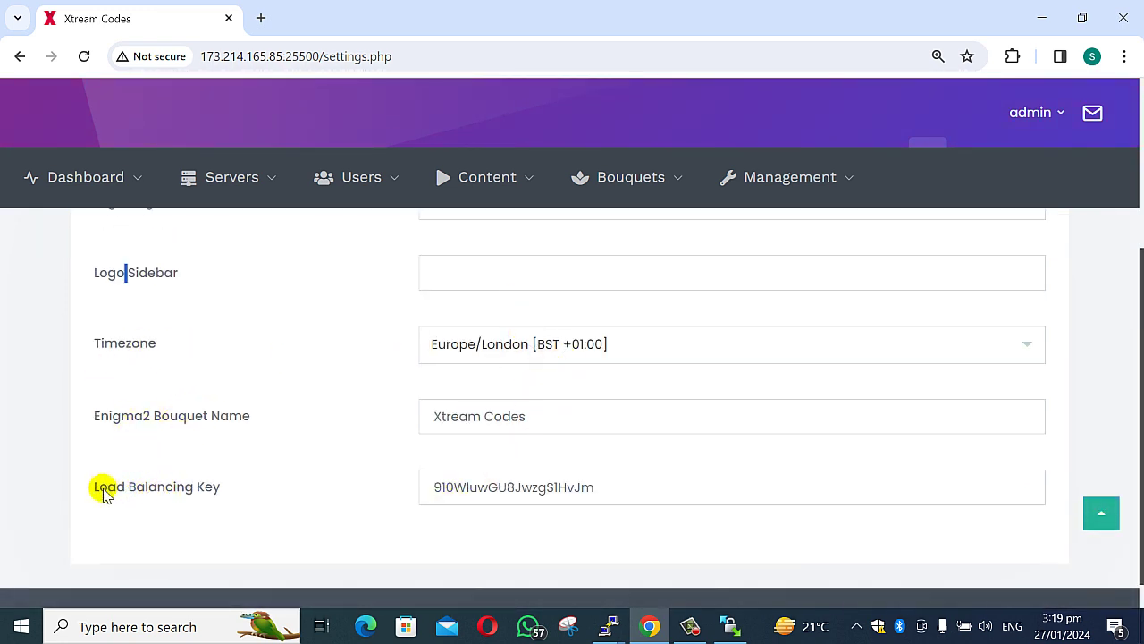
drag(103, 491, 215, 491)
click(214, 490)
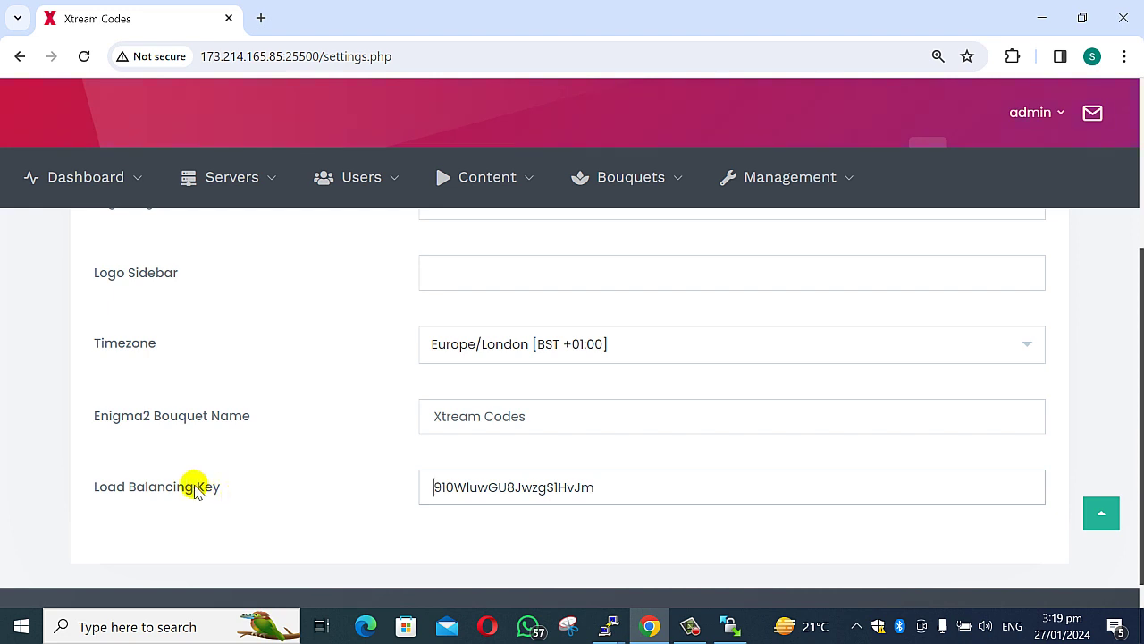
scroll(473, 486, up, 3)
- Switch to the Xtream UI tab and scroll through its Player Credentials and Release Parser settings
click(366, 341)
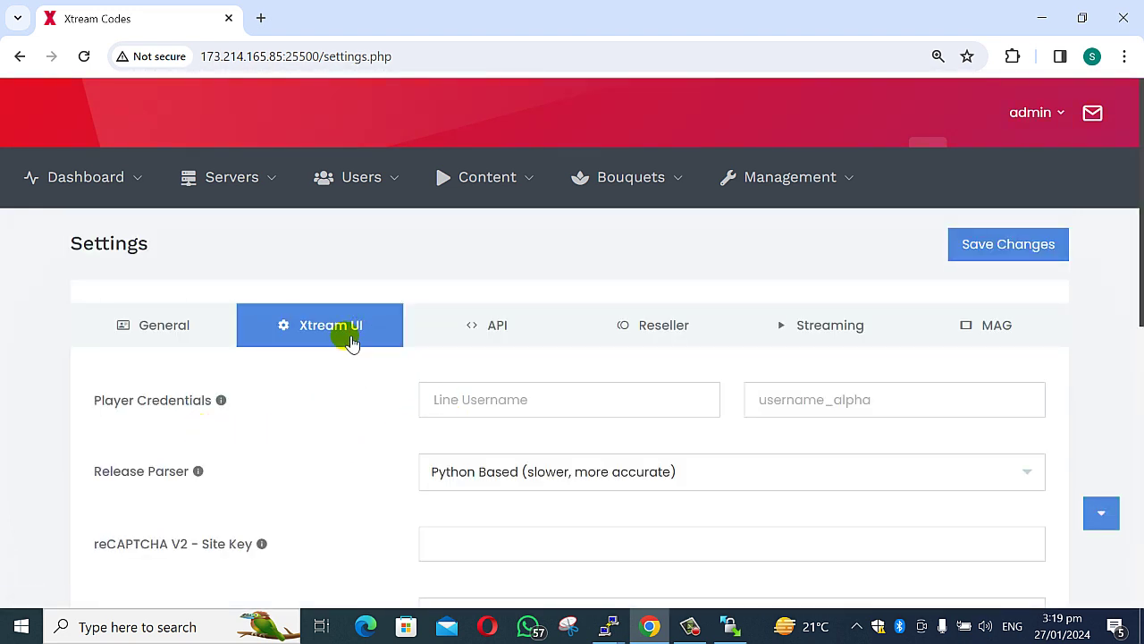
scroll(431, 389, down, 3)
scroll(238, 488, down, 4)
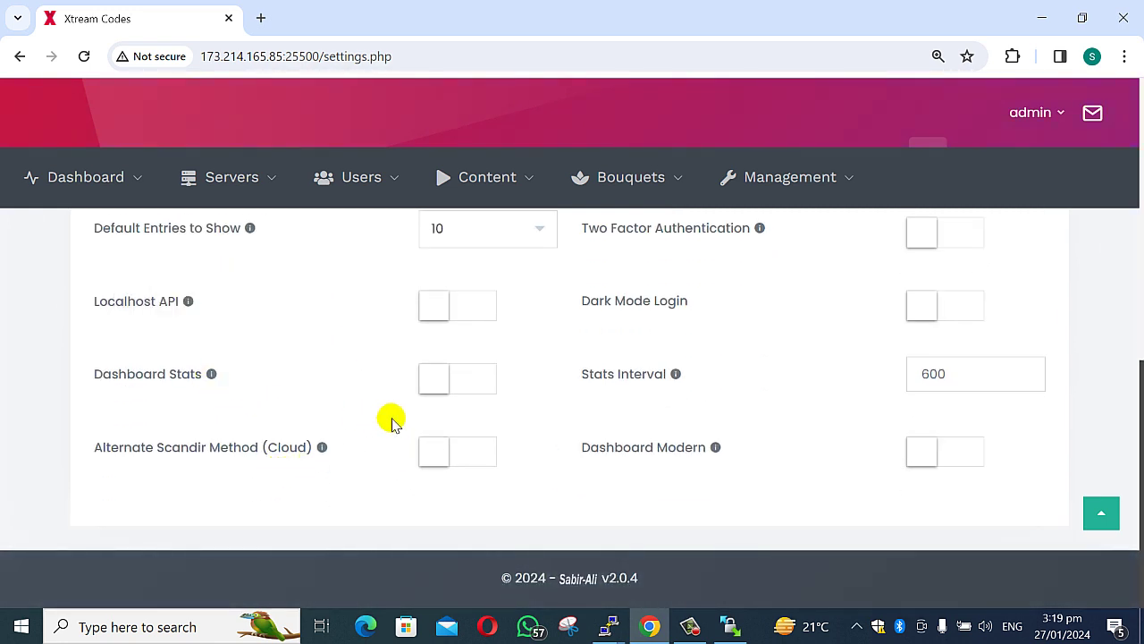
scroll(394, 420, up, 8)
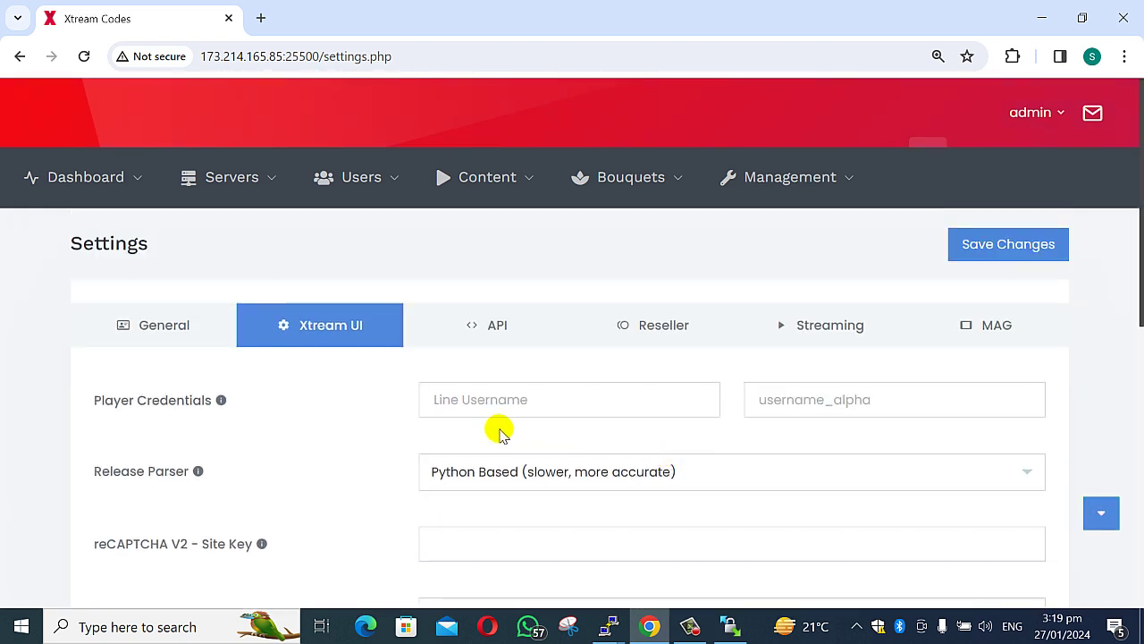
- Review the API settings, highlighting the TMDB Key and Live Streaming Pass fields
click(494, 330)
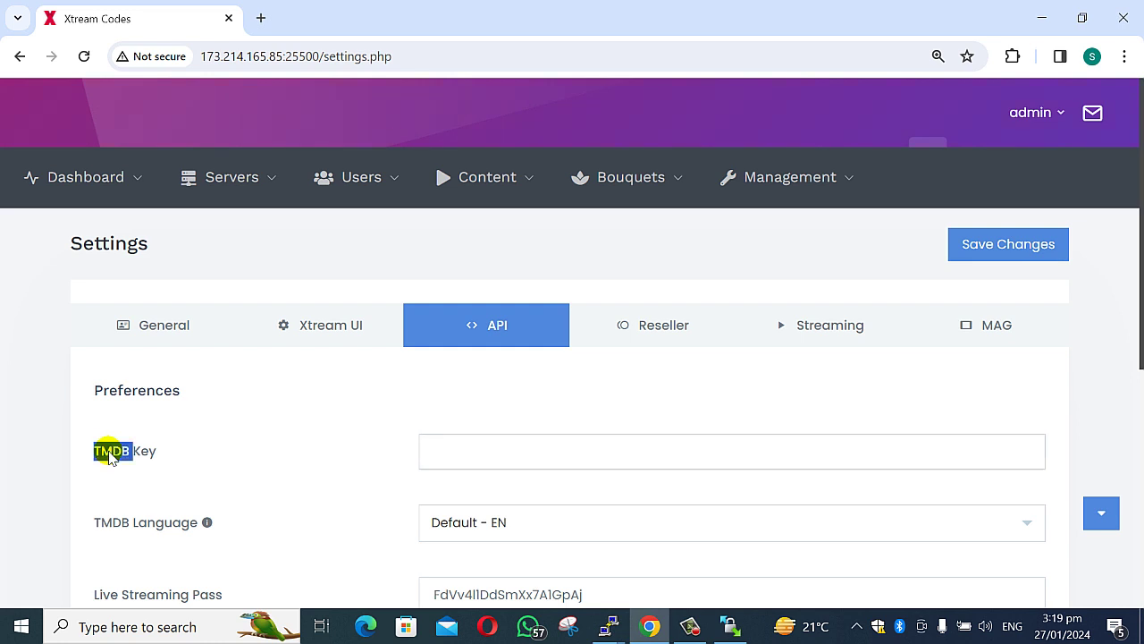
drag(111, 456, 146, 453)
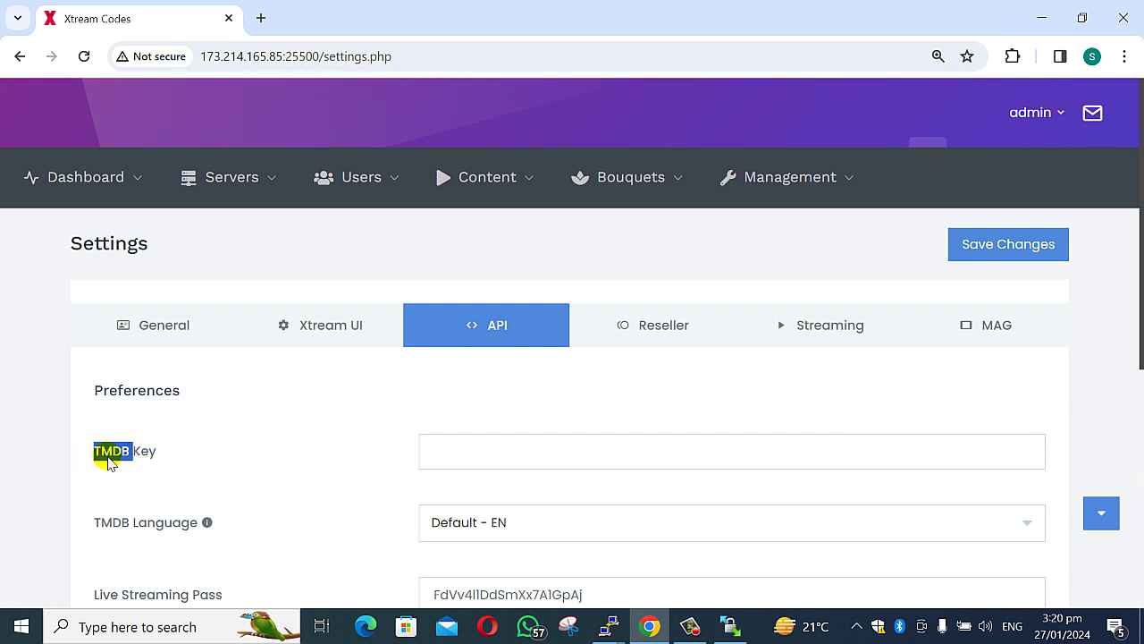
scroll(536, 487, down, 2)
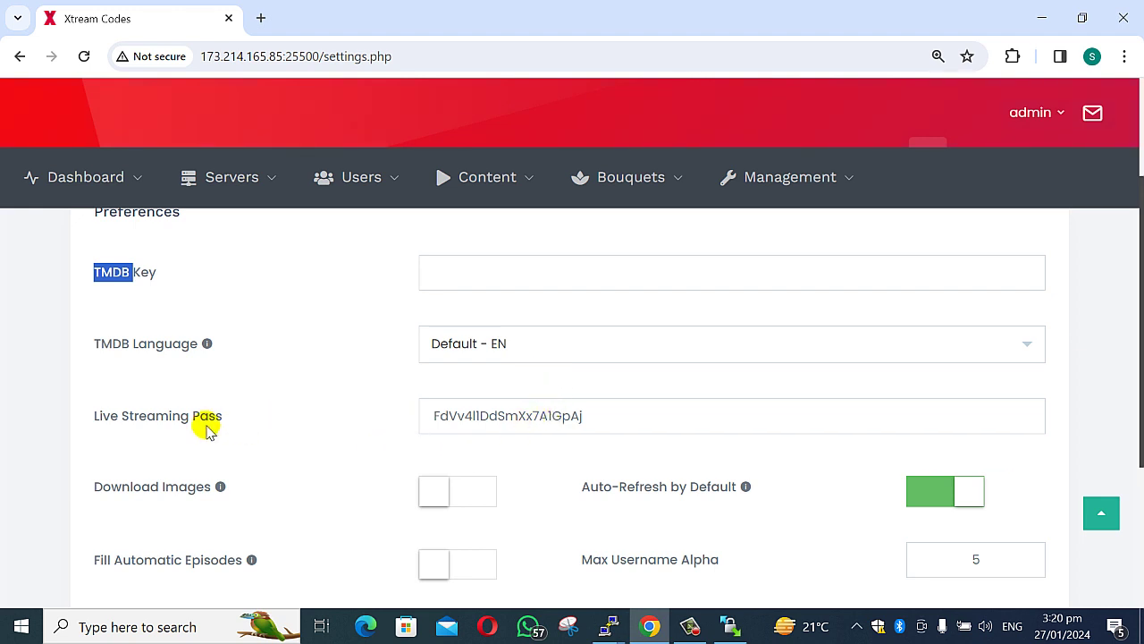
drag(118, 417, 503, 411)
double_click(503, 414)
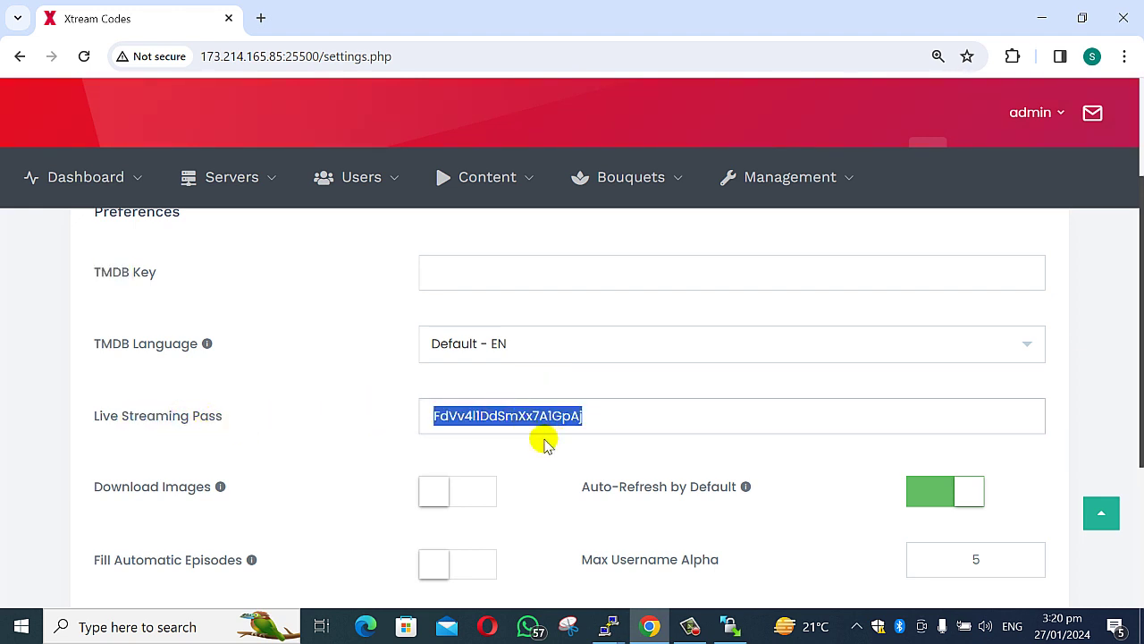
scroll(625, 487, up, 2)
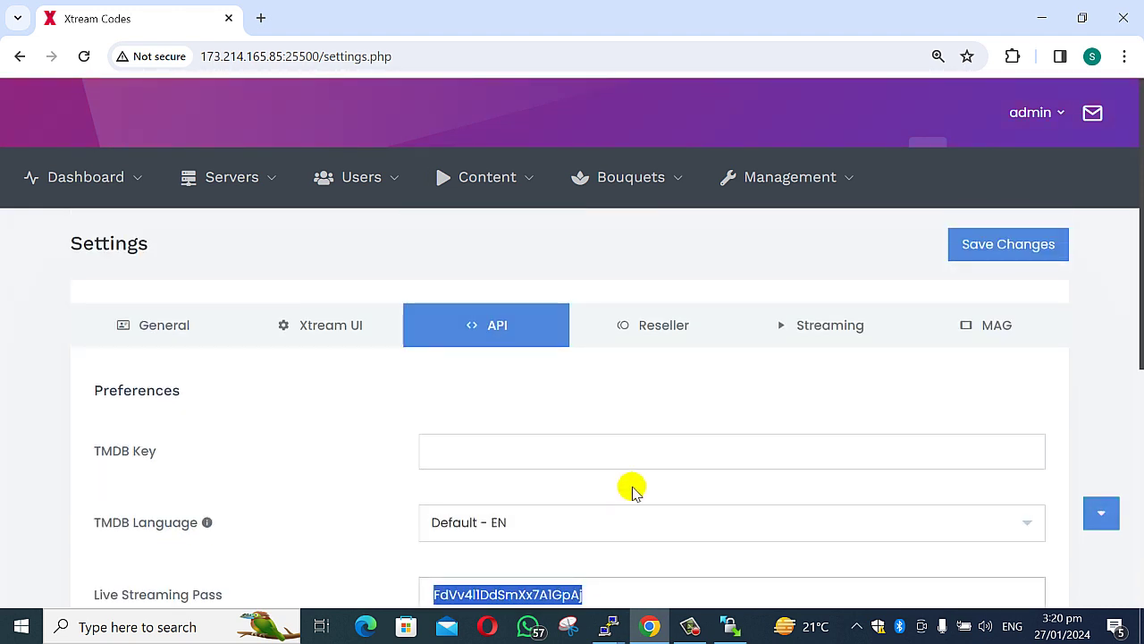
- In the Reseller settings, turn on Select Bouquets for resellers
click(657, 314)
scroll(243, 341, down, 3)
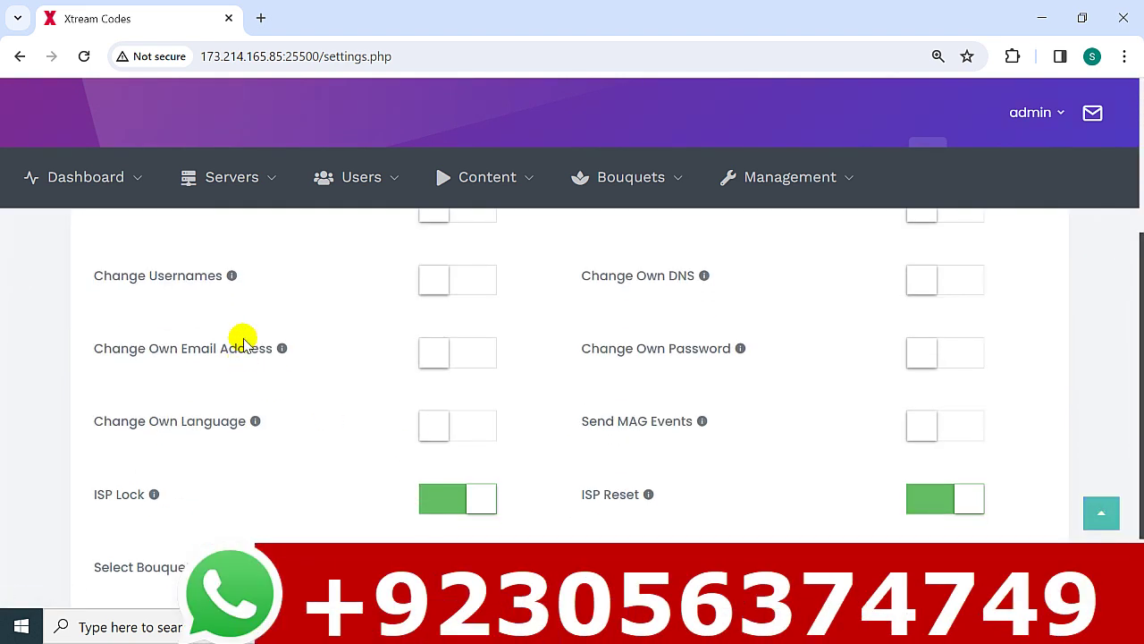
scroll(69, 468, down, 2)
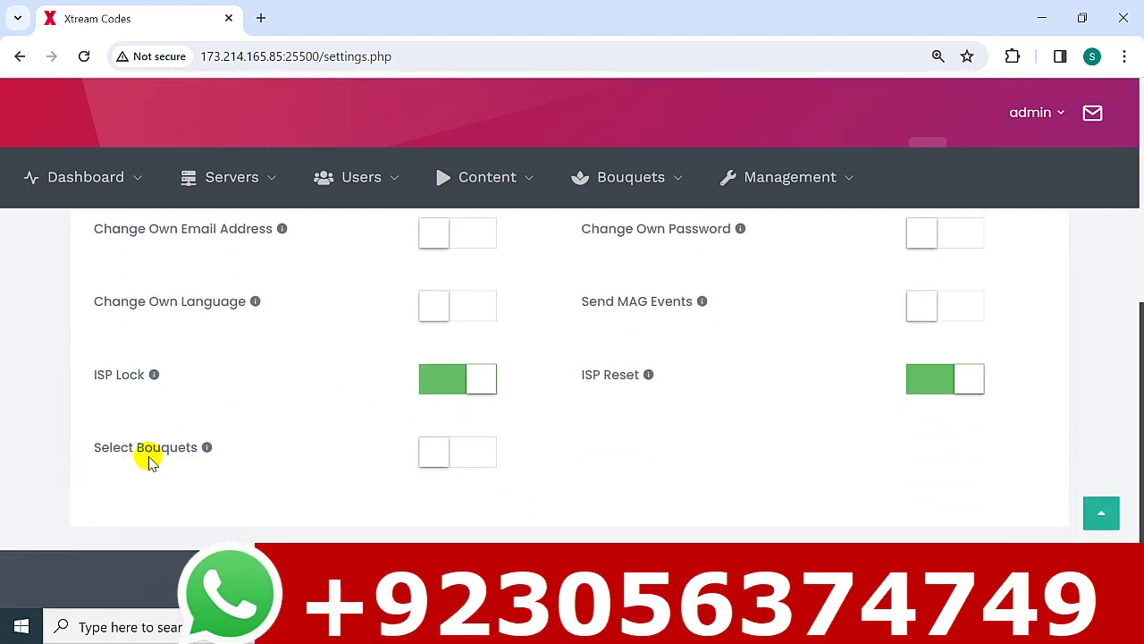
click(493, 461)
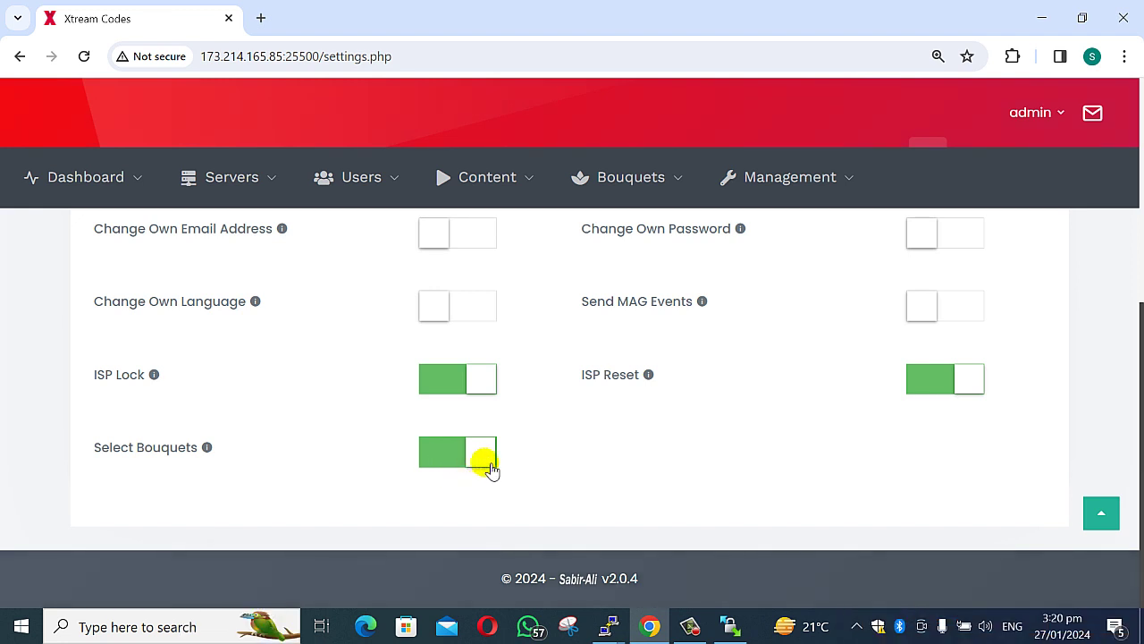
mouse_move(211, 453)
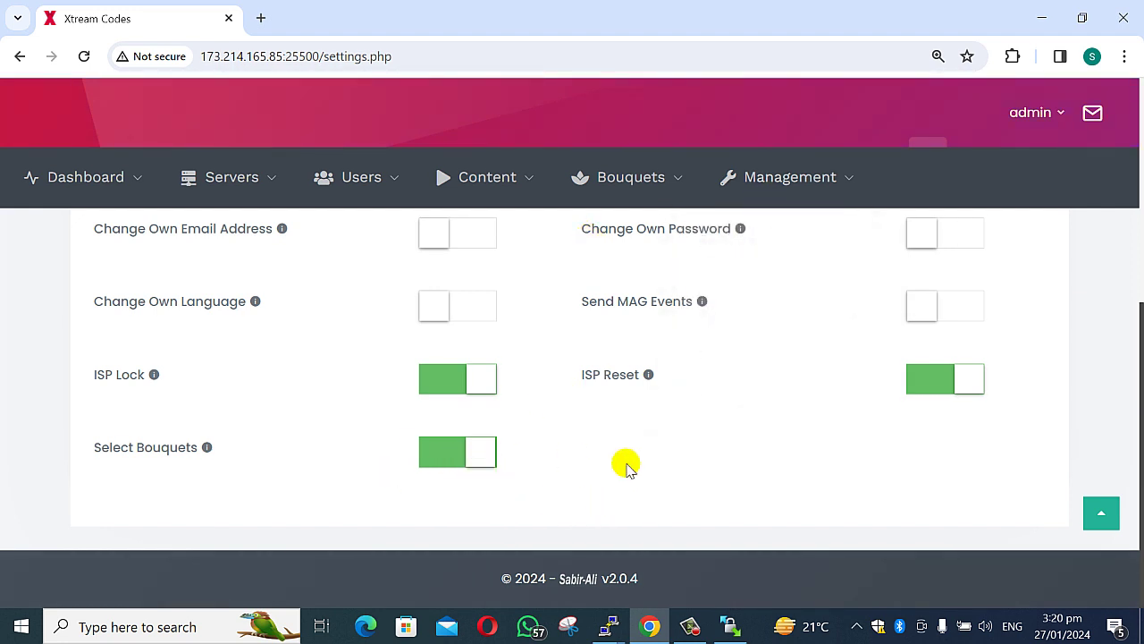
- Point out the Select Bouquets setting and toggle it once more
scroll(625, 465, up, 2)
scroll(536, 551, down, 2)
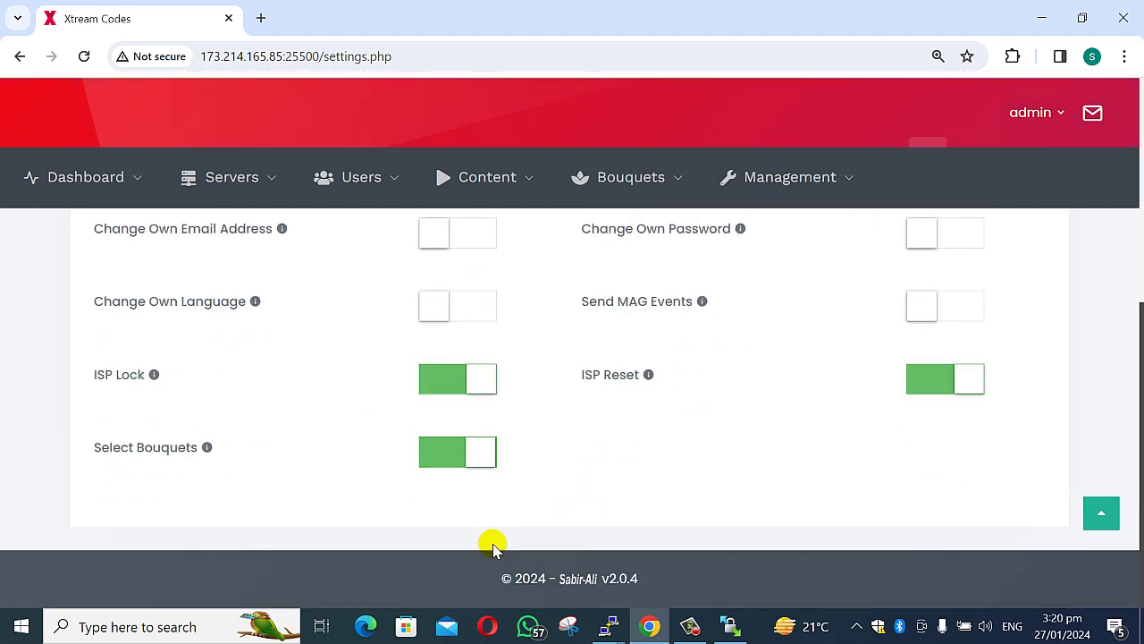
drag(100, 448, 212, 456)
click(457, 452)
scroll(633, 485, up, 2)
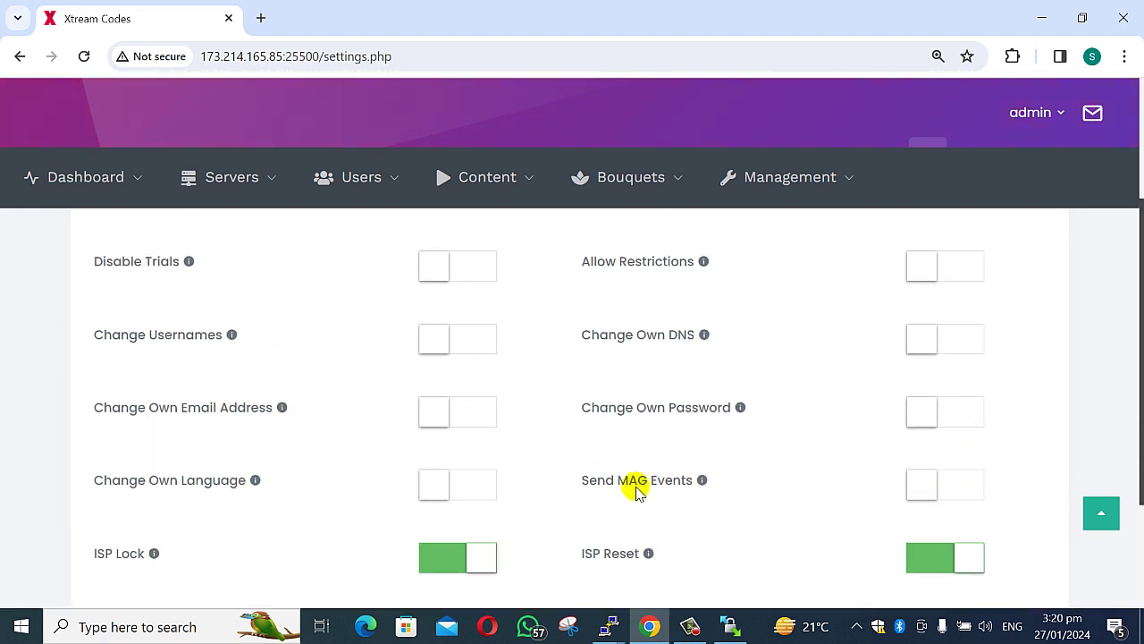
scroll(639, 317, up, 2)
- Look through the Streaming settings (Flood Limit 40, Auto-Kick Users 3), then the MAG settings
click(862, 338)
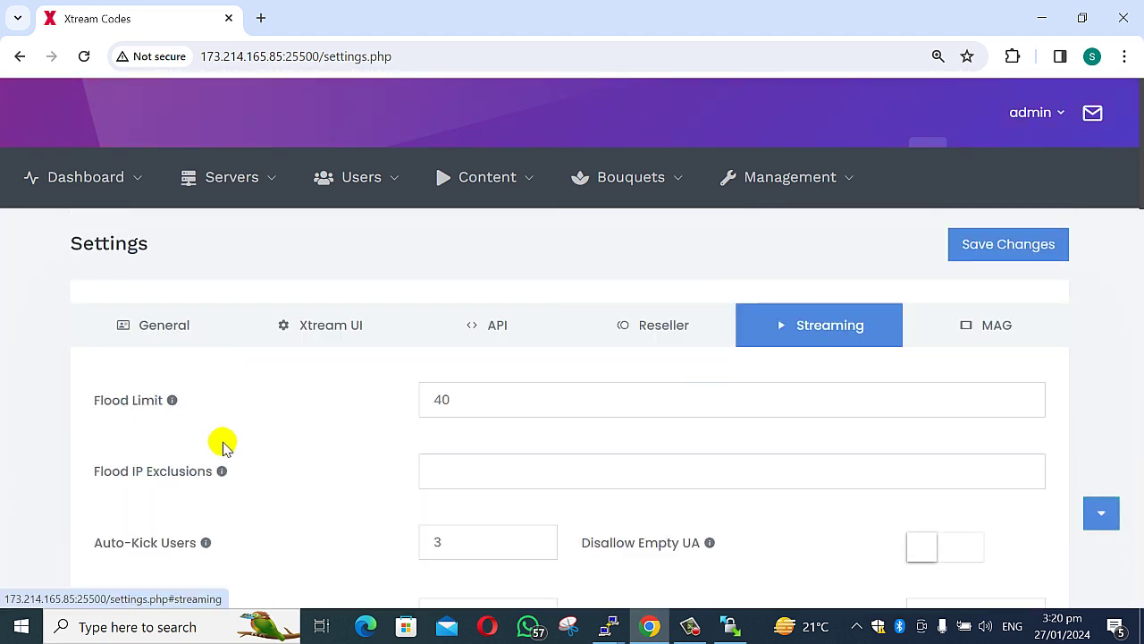
scroll(362, 447, down, 1)
scroll(324, 396, down, 5)
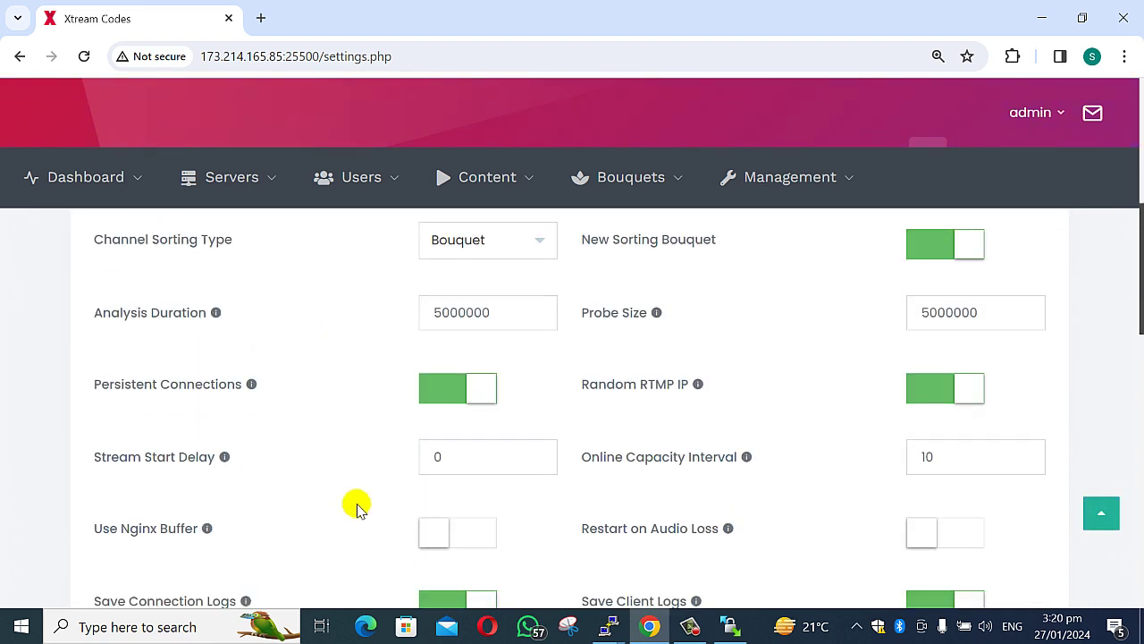
scroll(406, 450, up, 3)
scroll(472, 506, down, 5)
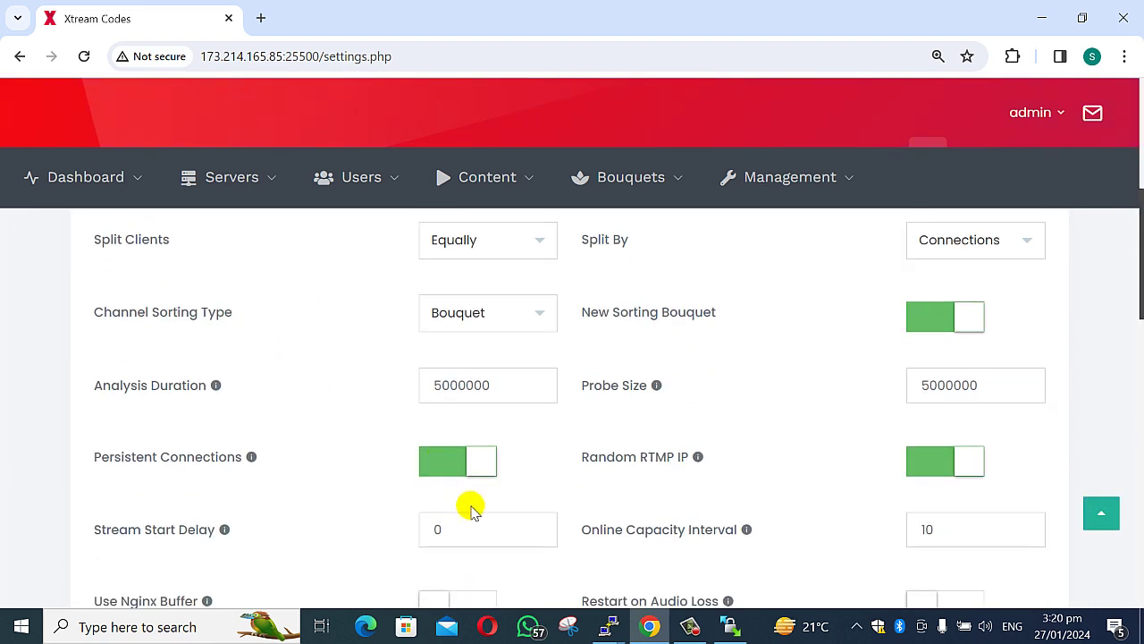
scroll(588, 535, down, 3)
scroll(576, 536, down, 6)
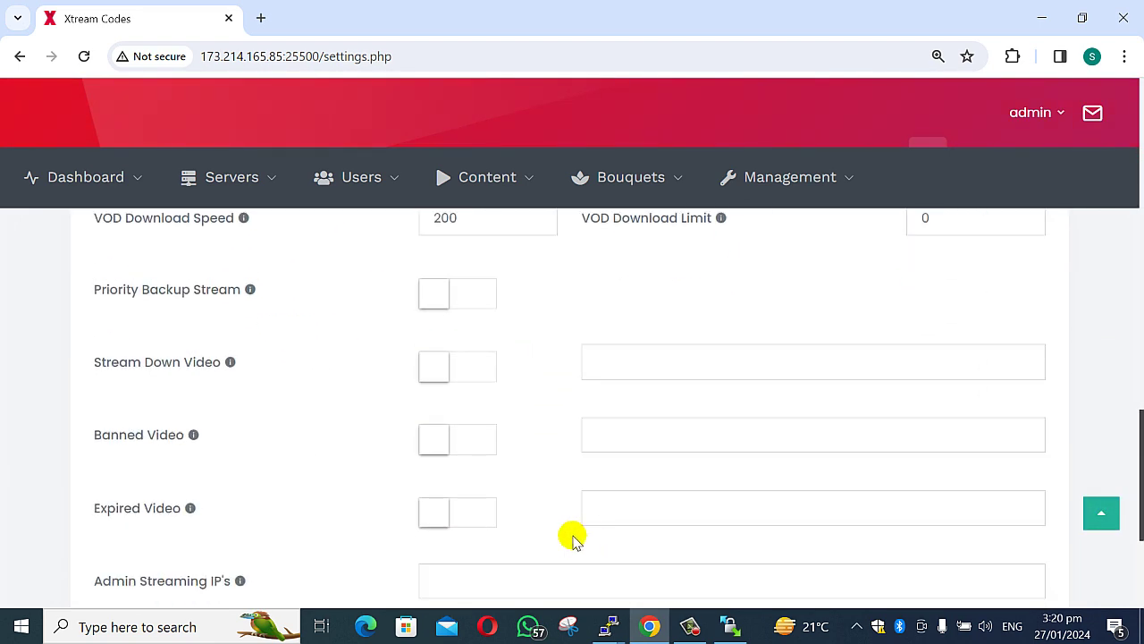
scroll(575, 528, down, 2)
scroll(588, 518, up, 3)
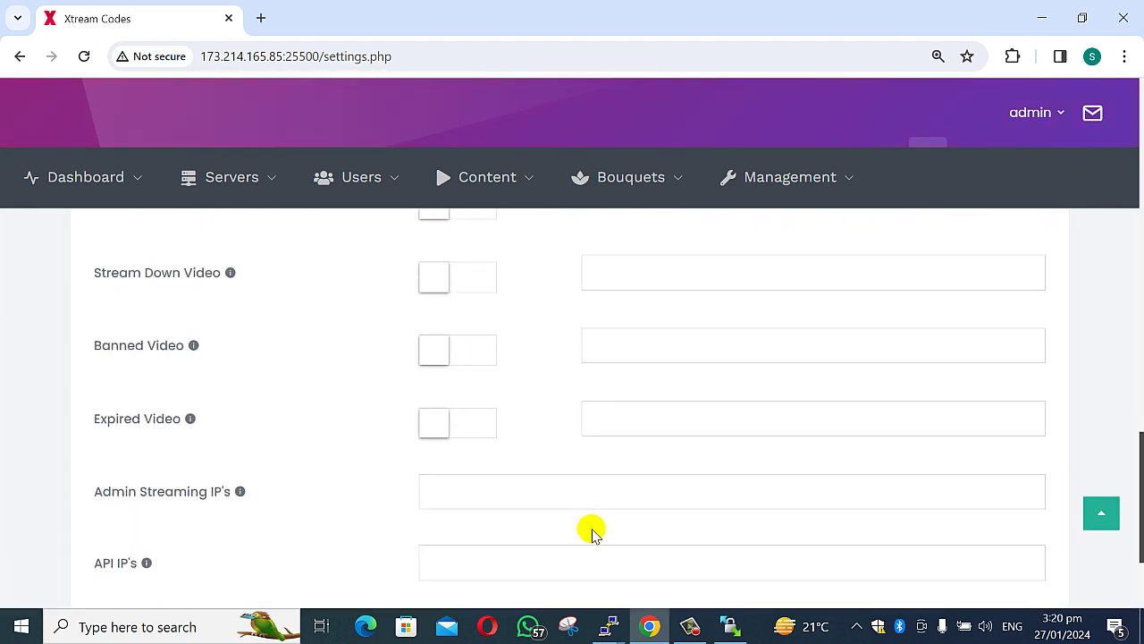
scroll(593, 531, down, 3)
scroll(652, 574, up, 15)
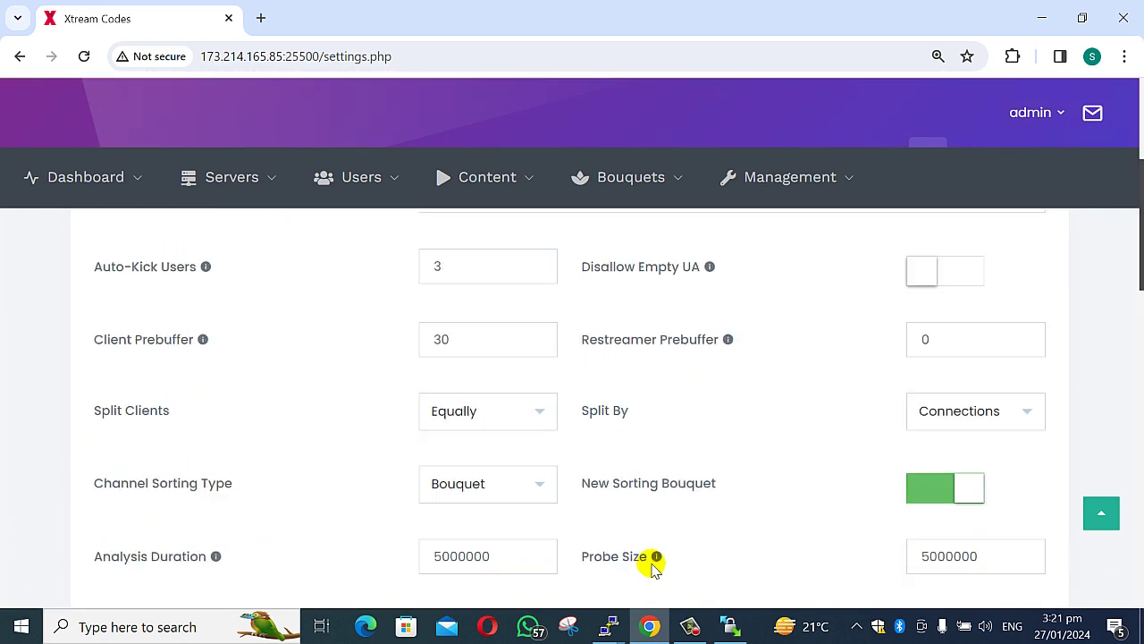
click(1005, 319)
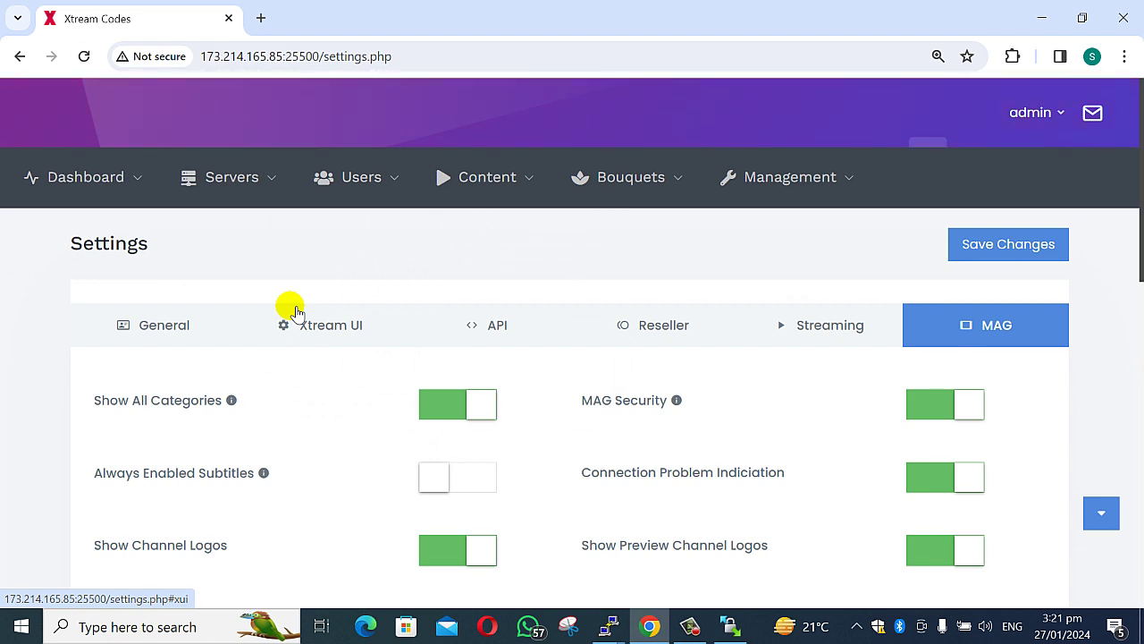
mouse_move(92, 183)
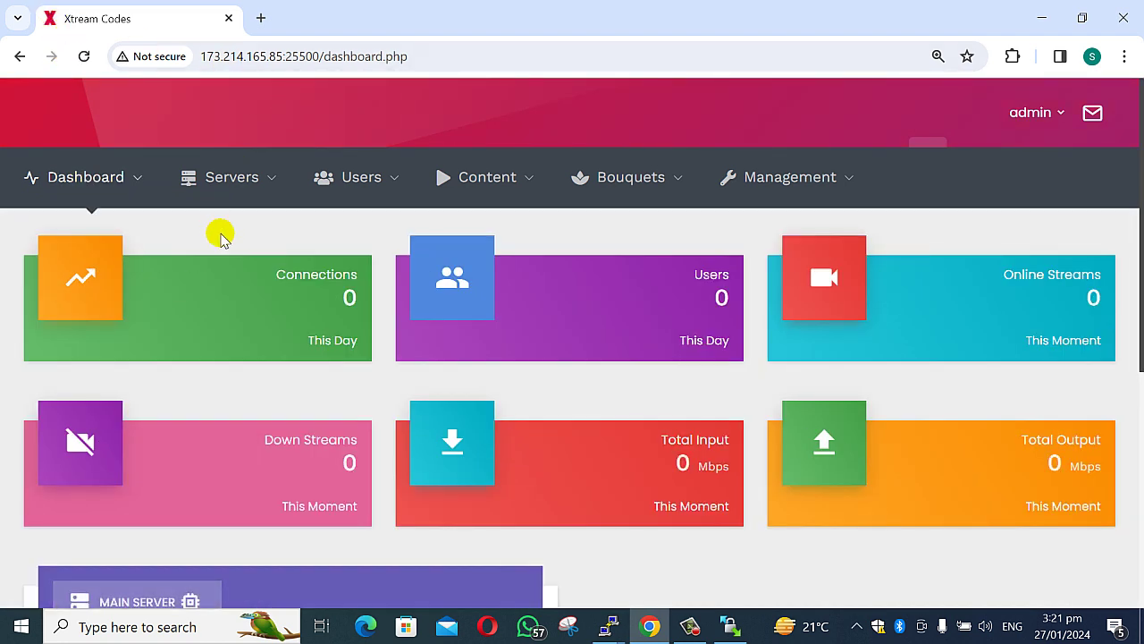
- Reload the dashboard and open Main Server's Process Monitor via its '1 CORES' link
click(643, 298)
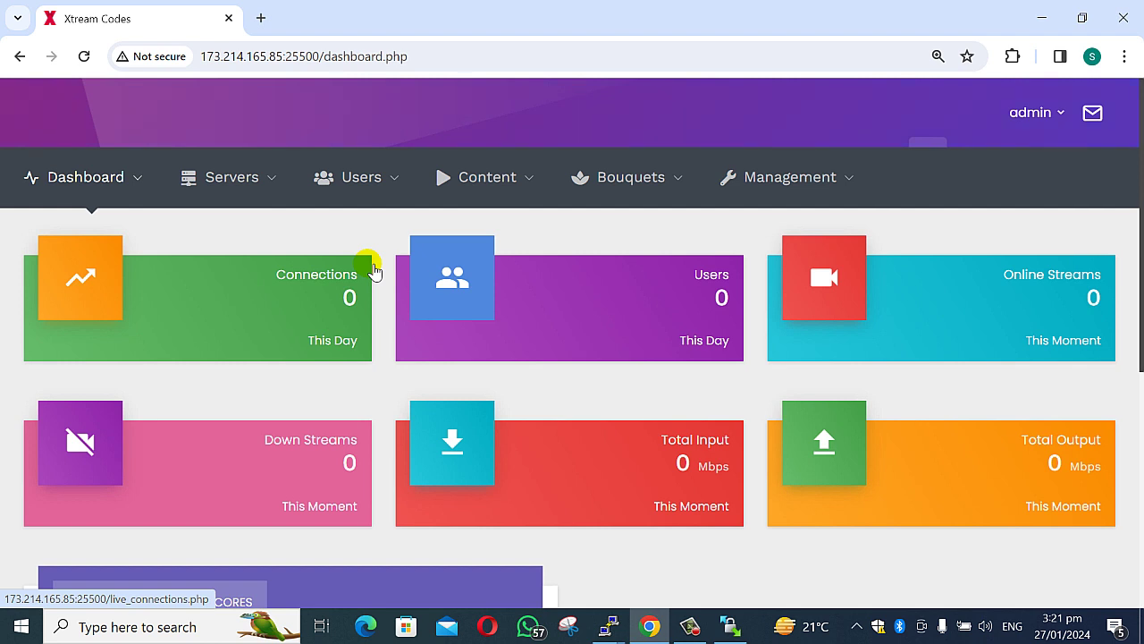
click(83, 56)
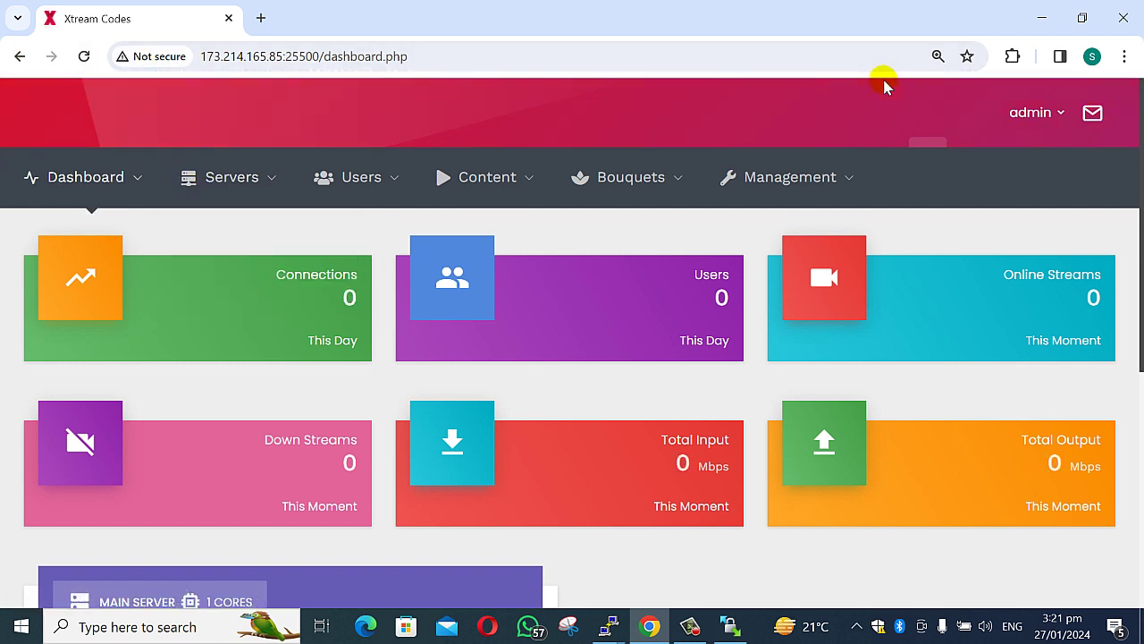
scroll(391, 475, down, 5)
scroll(391, 475, up, 4)
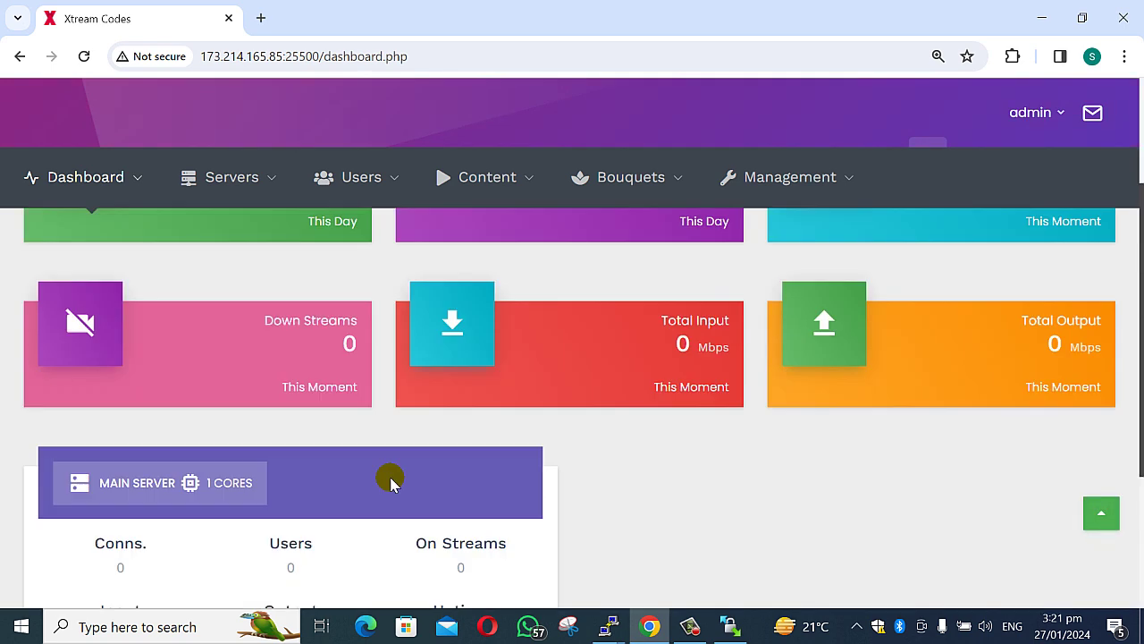
scroll(258, 508, down, 2)
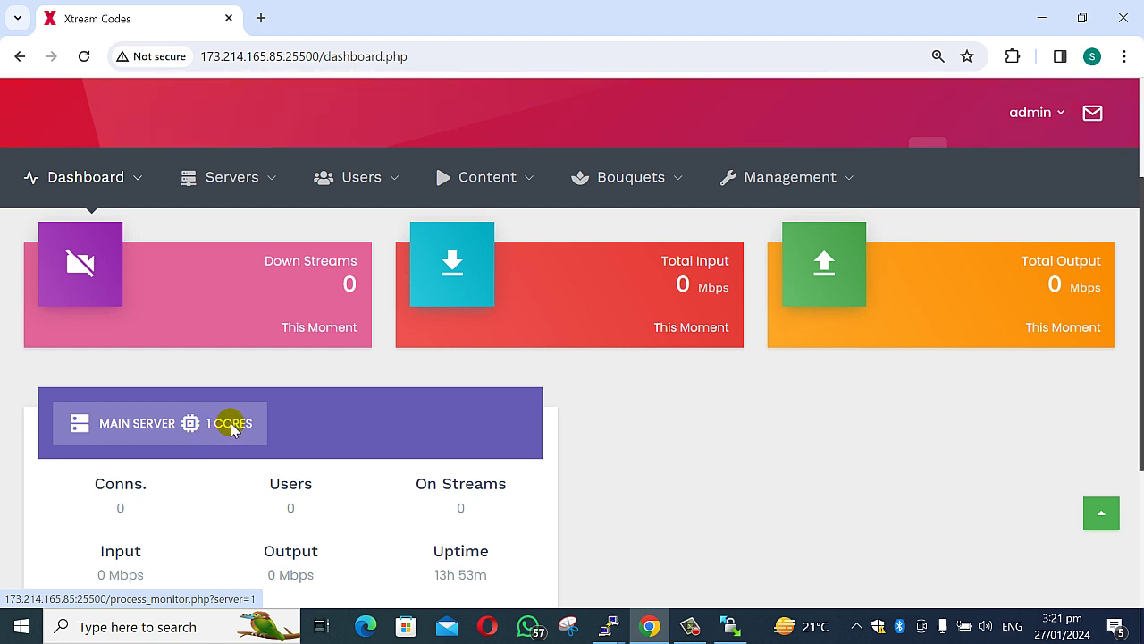
click(232, 427)
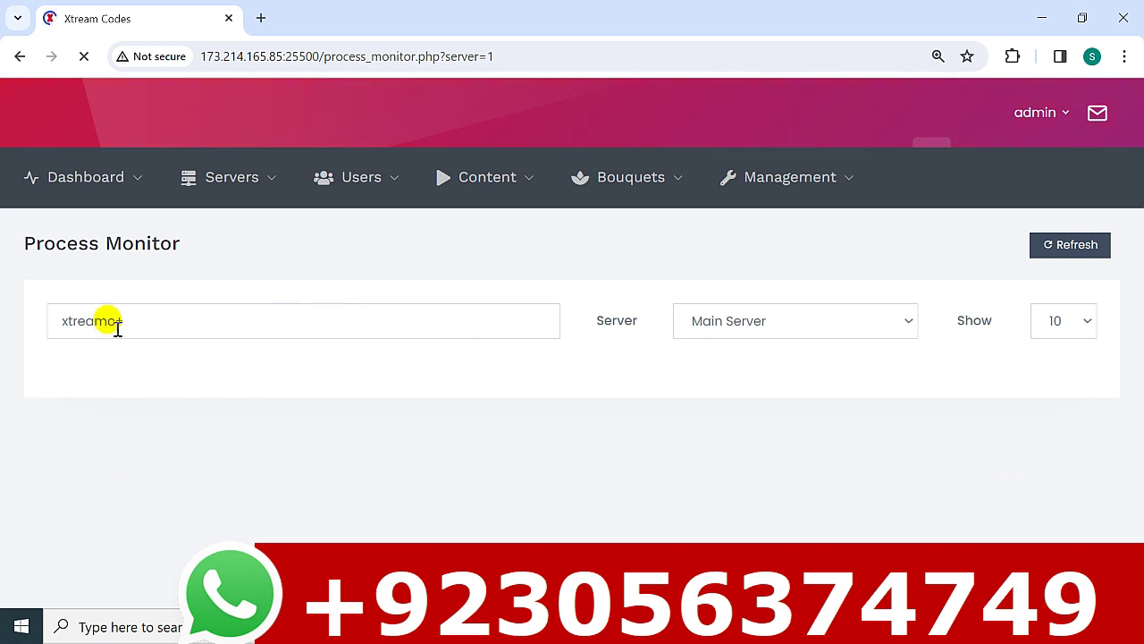
mouse_move(78, 164)
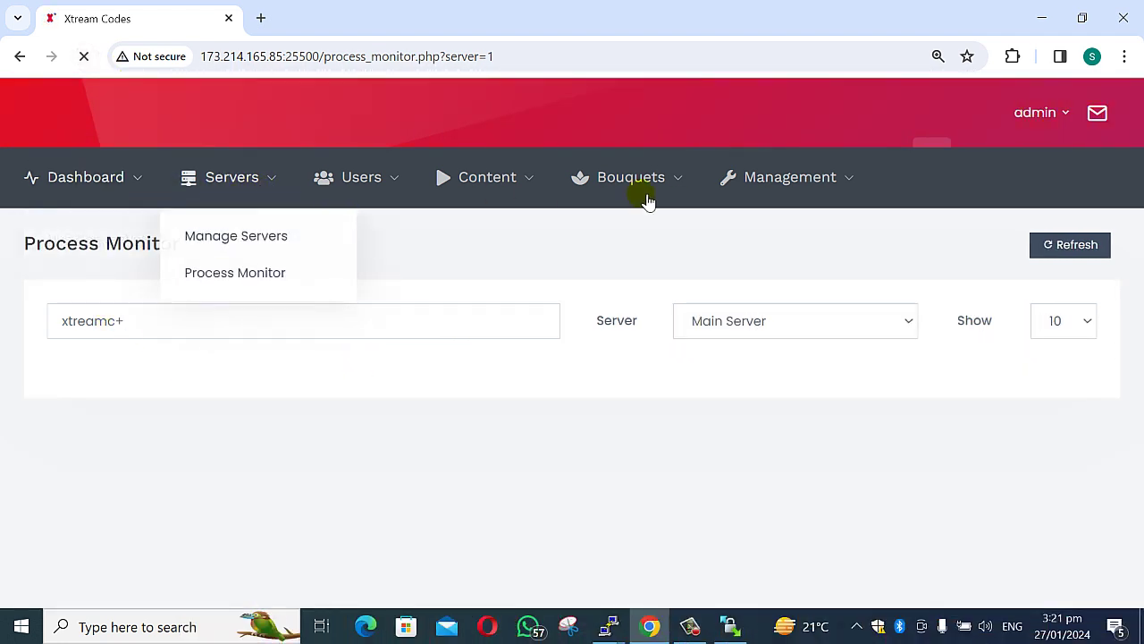
- Log out, then sign back in as administrator using Chrome's saved username and password
mouse_move(1047, 113)
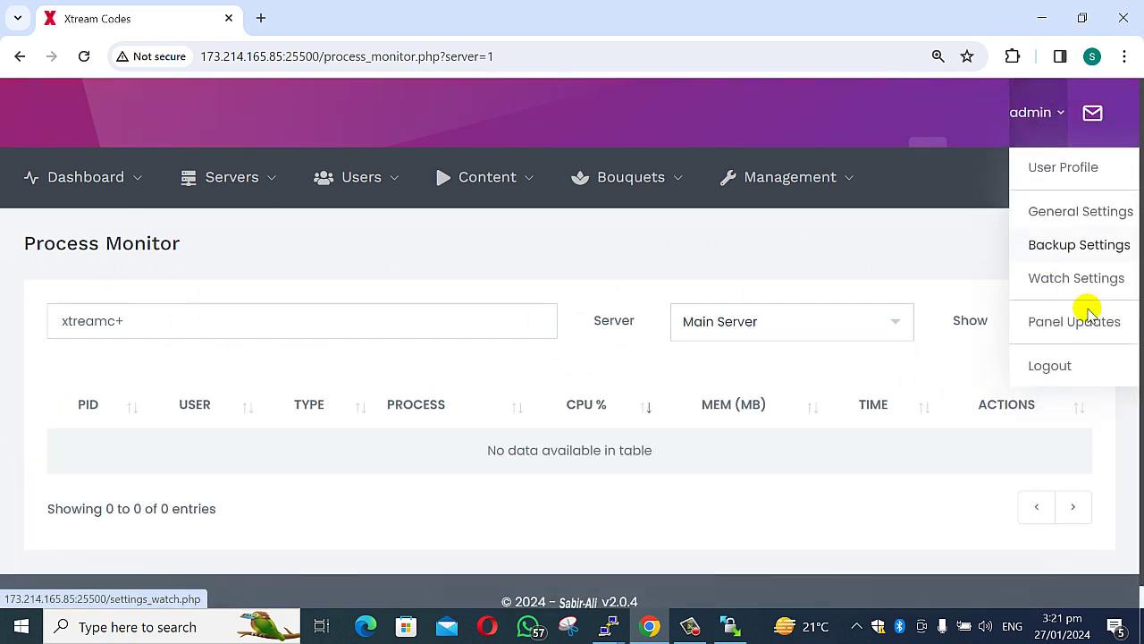
click(1053, 366)
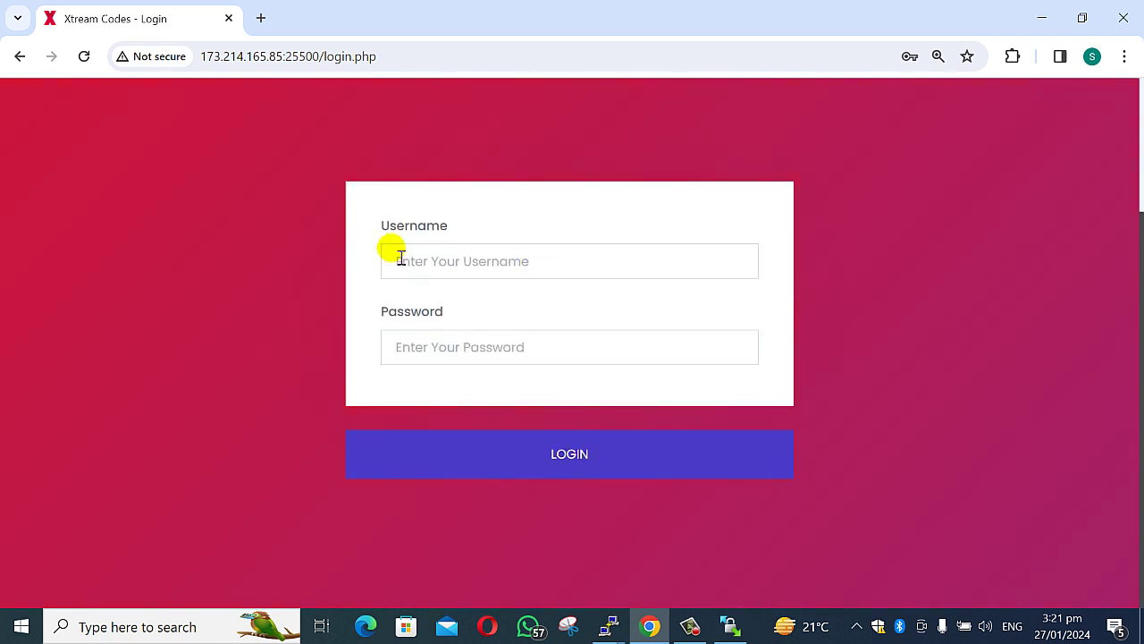
click(389, 252)
click(524, 315)
click(608, 460)
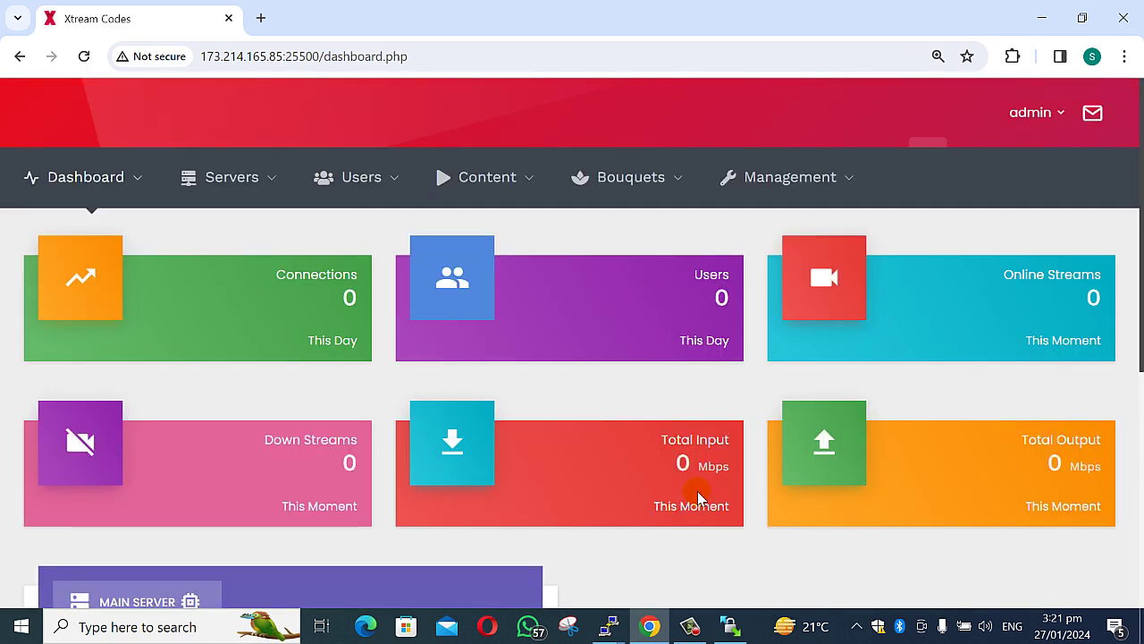
click(727, 322)
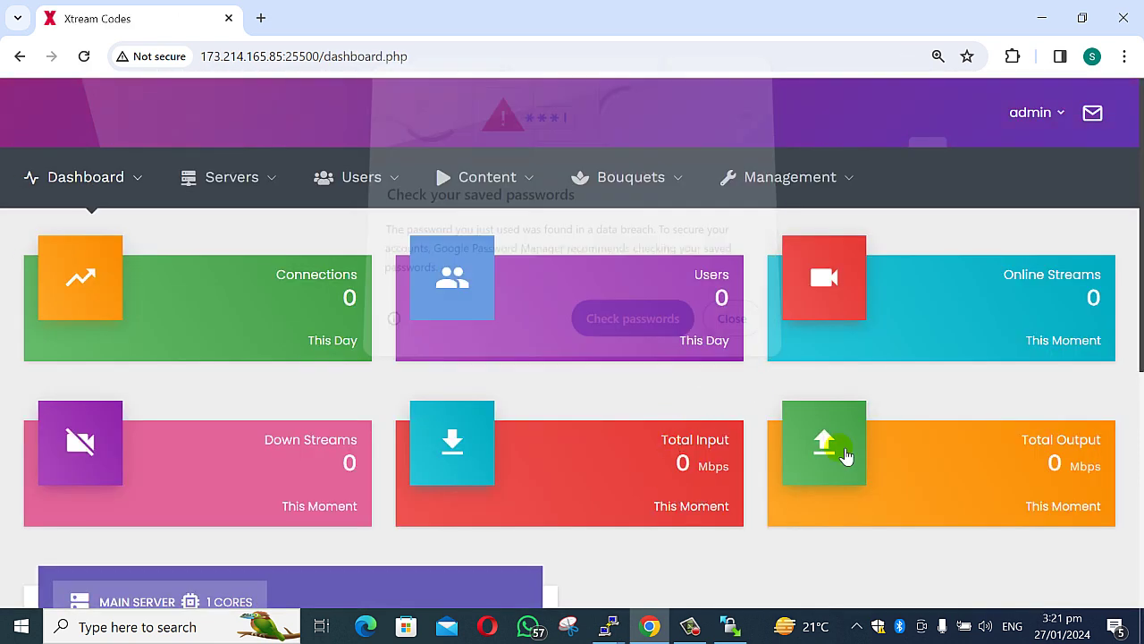
scroll(685, 536, down, 5)
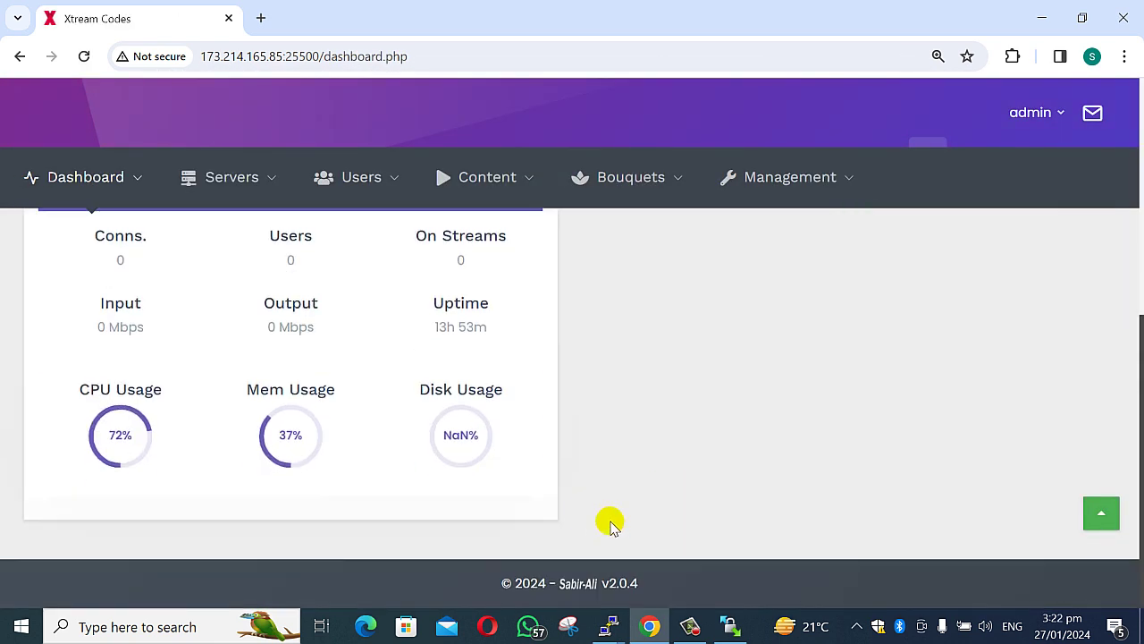
scroll(611, 526, up, 5)
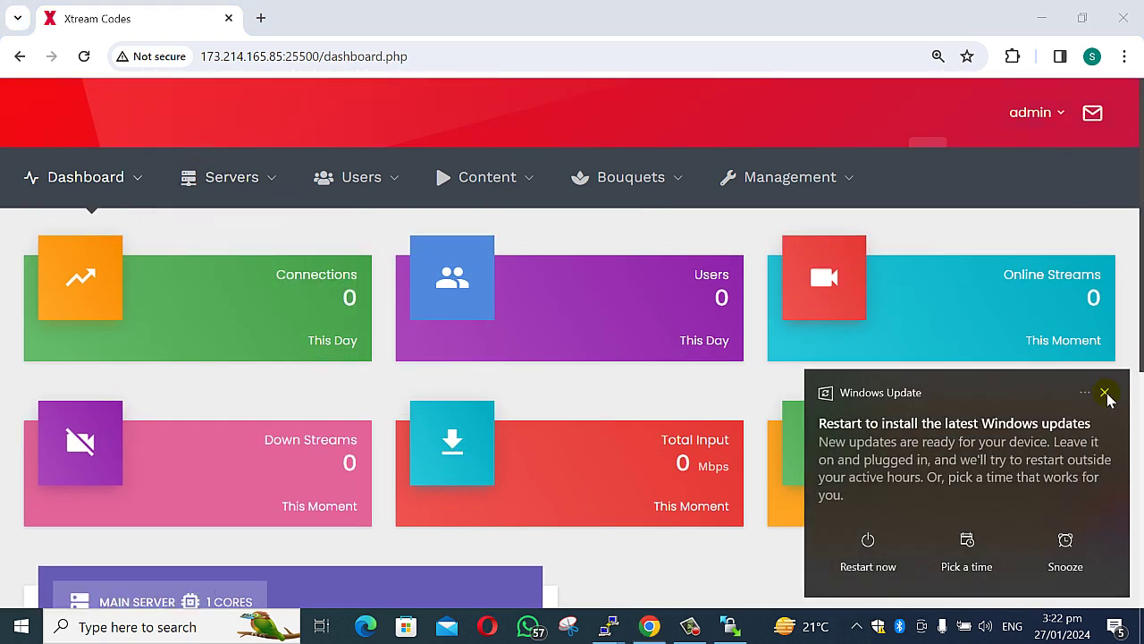
click(1106, 394)
scroll(490, 314, down, 1)
scroll(459, 319, up, 1)
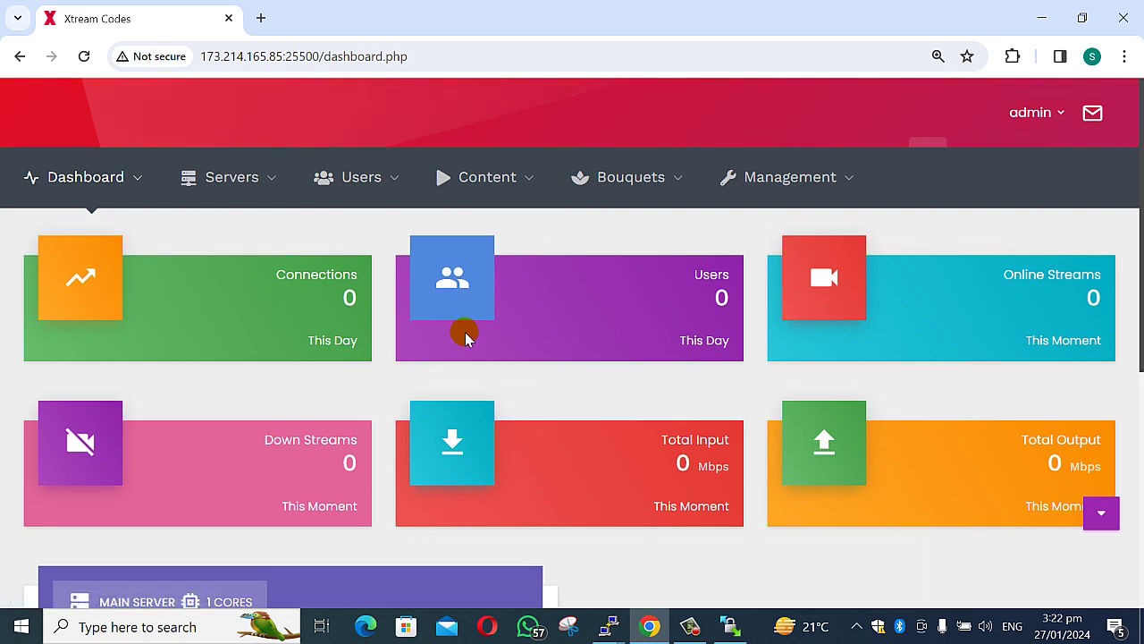
scroll(462, 335, down, 5)
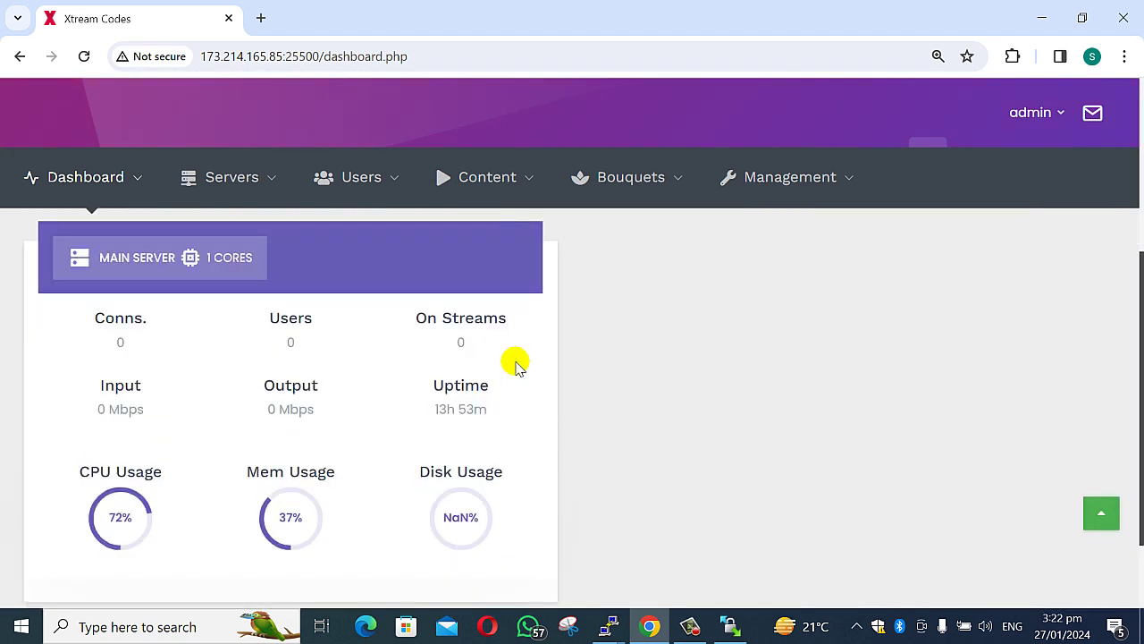
scroll(851, 317, up, 3)
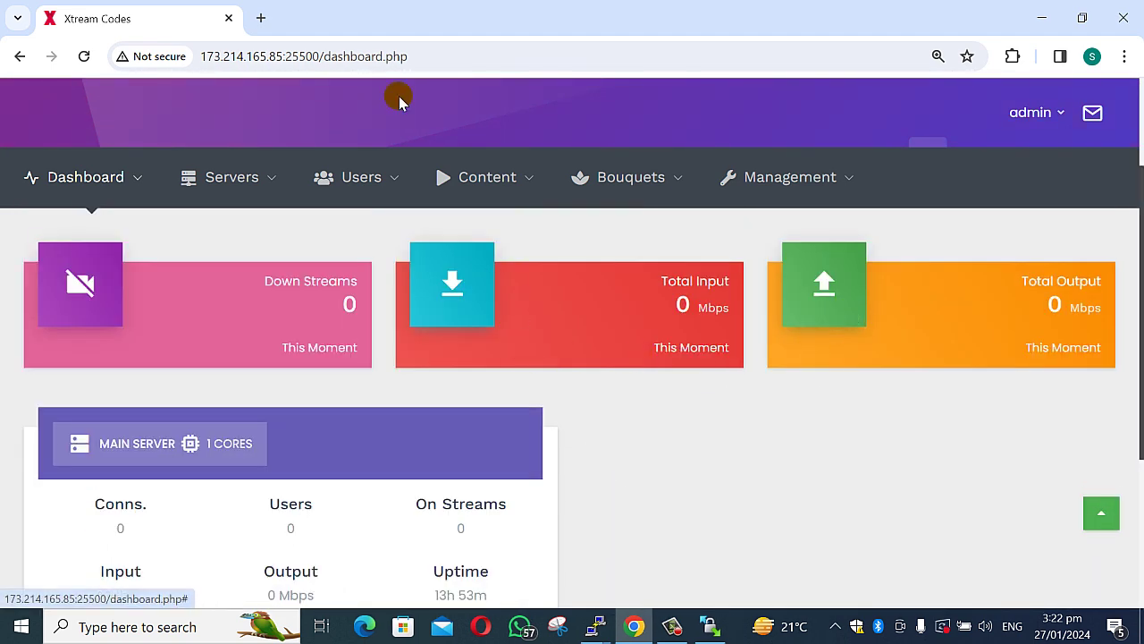